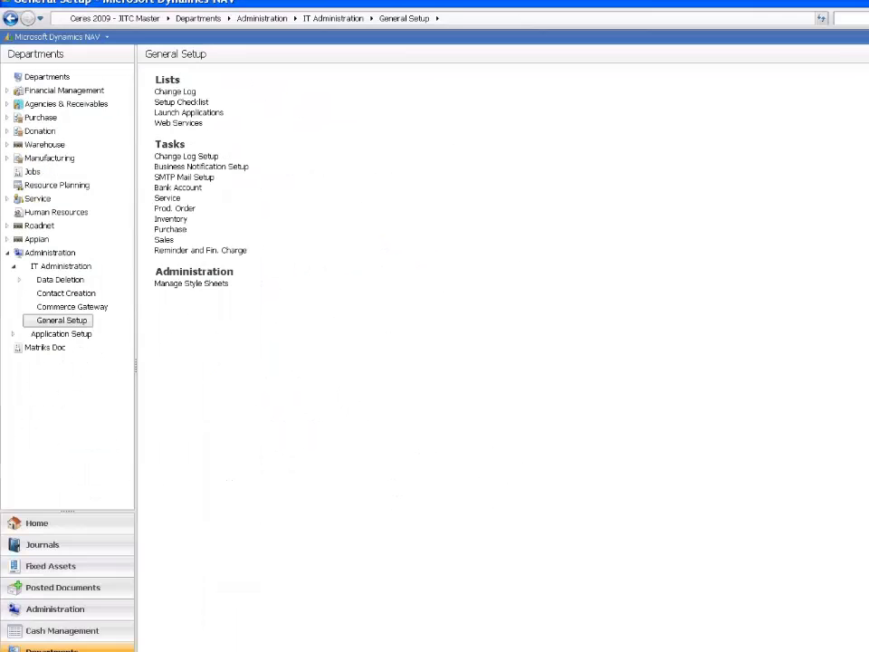
Open the Change Log Setup and its list of tables, and go to the first table in the list.
click(186, 155)
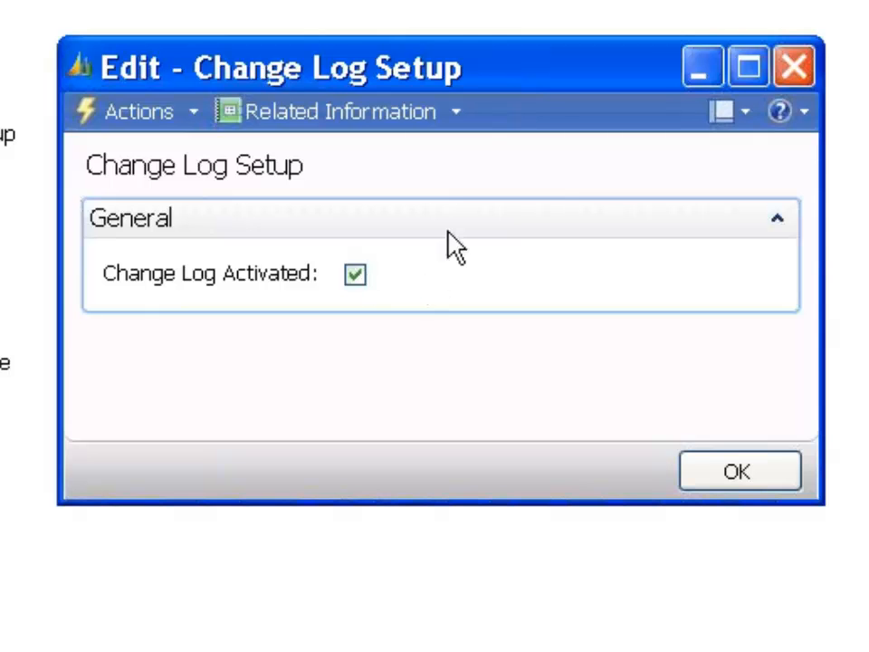
click(412, 115)
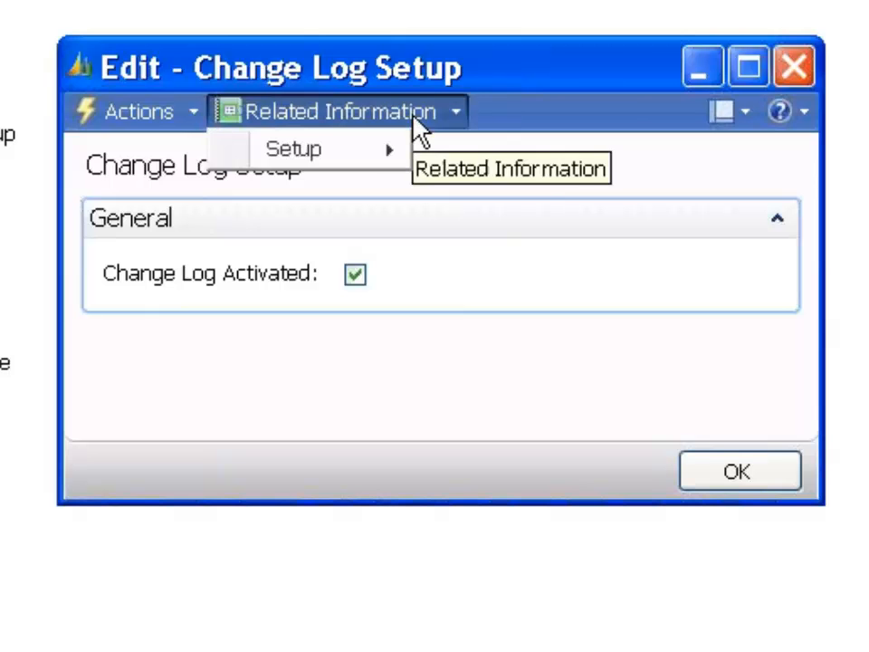
mouse_move(328, 151)
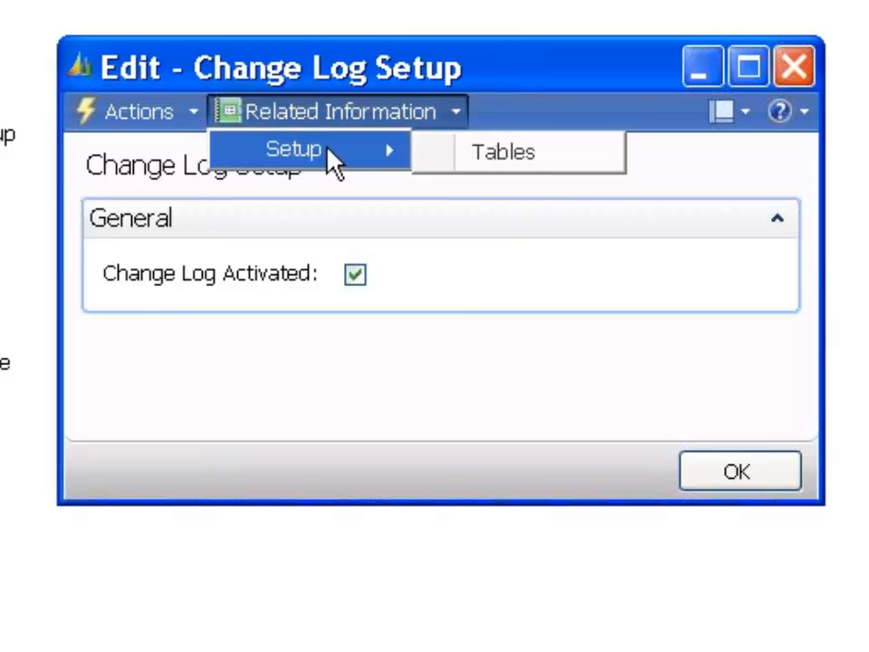
click(533, 156)
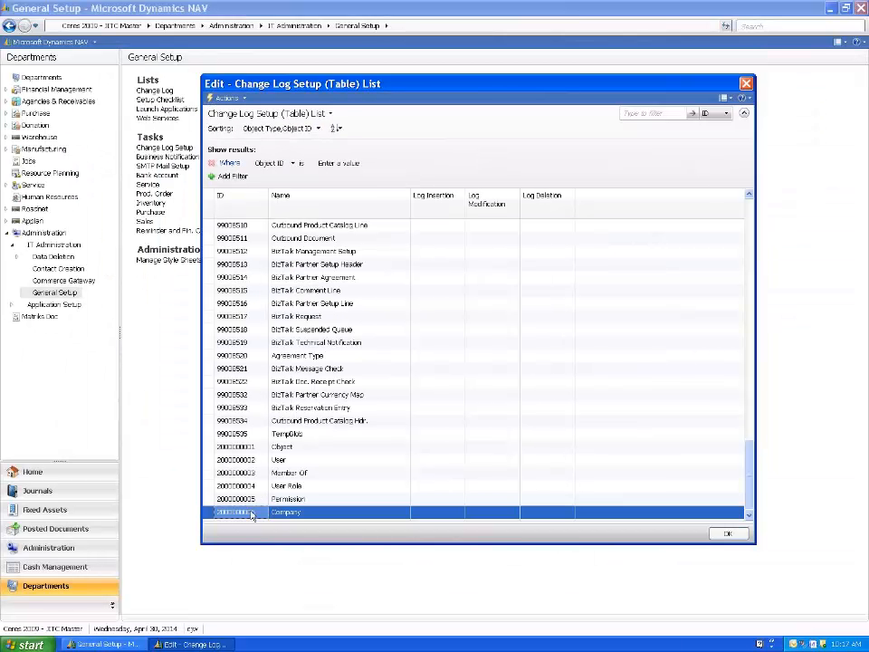
key(ctrl+Home)
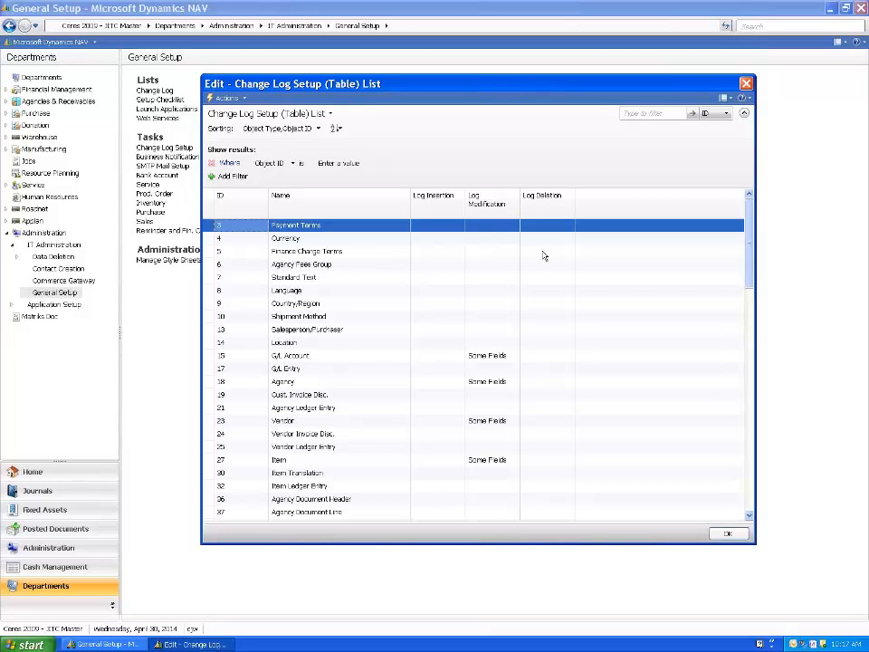
Examine the Log Insertion options offered for the G/L Account table, leaving the setting as it is.
click(456, 358)
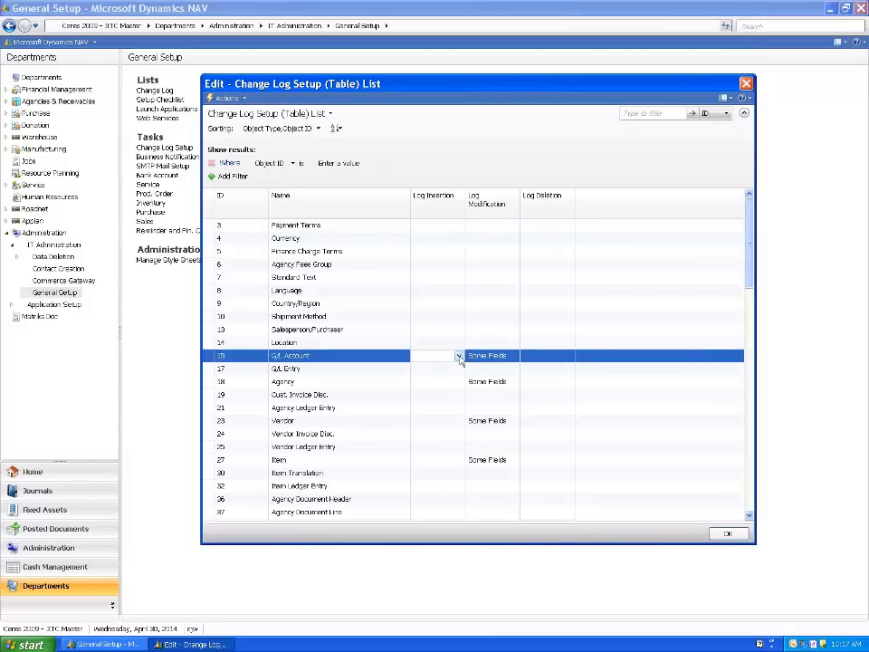
click(459, 357)
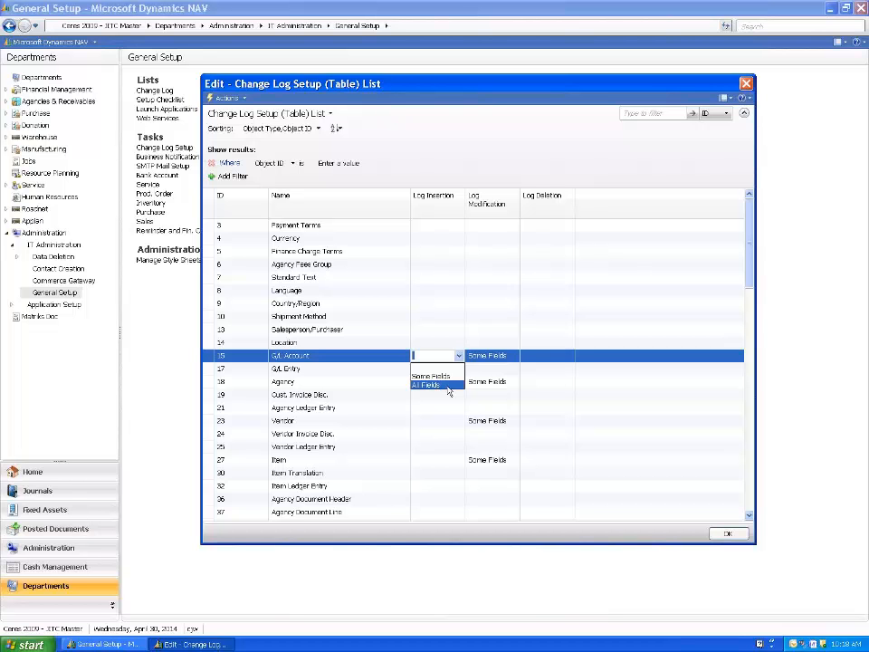
click(515, 361)
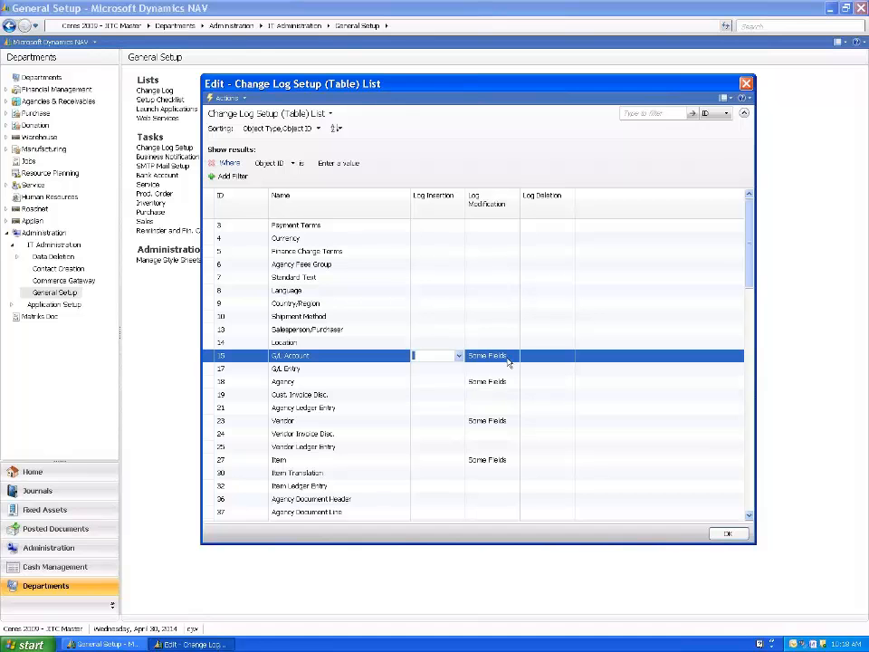
Open the Log Modification field list for the G/L Account table, enlarge its window and widen the Log Modification column.
click(504, 361)
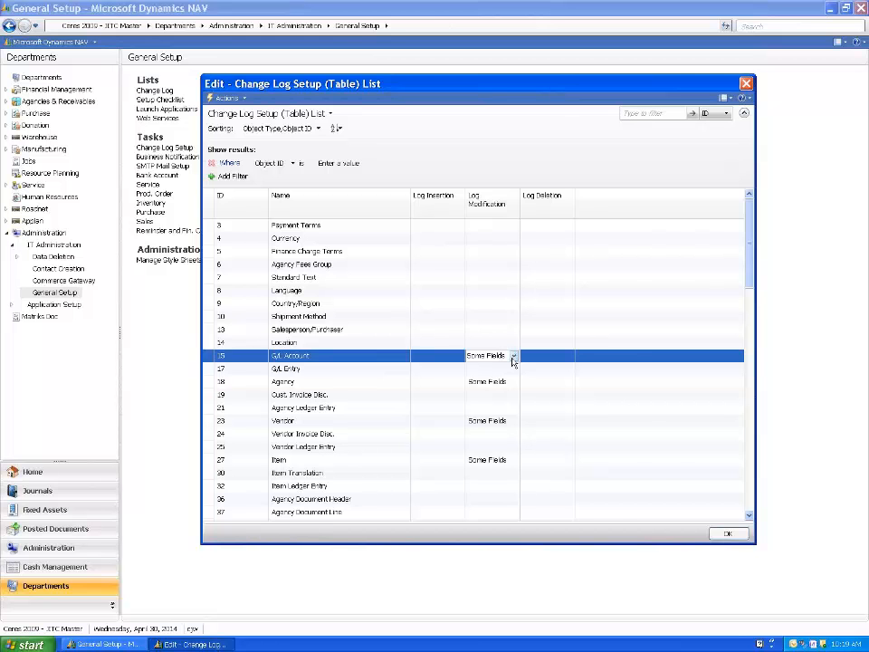
right_click(513, 360)
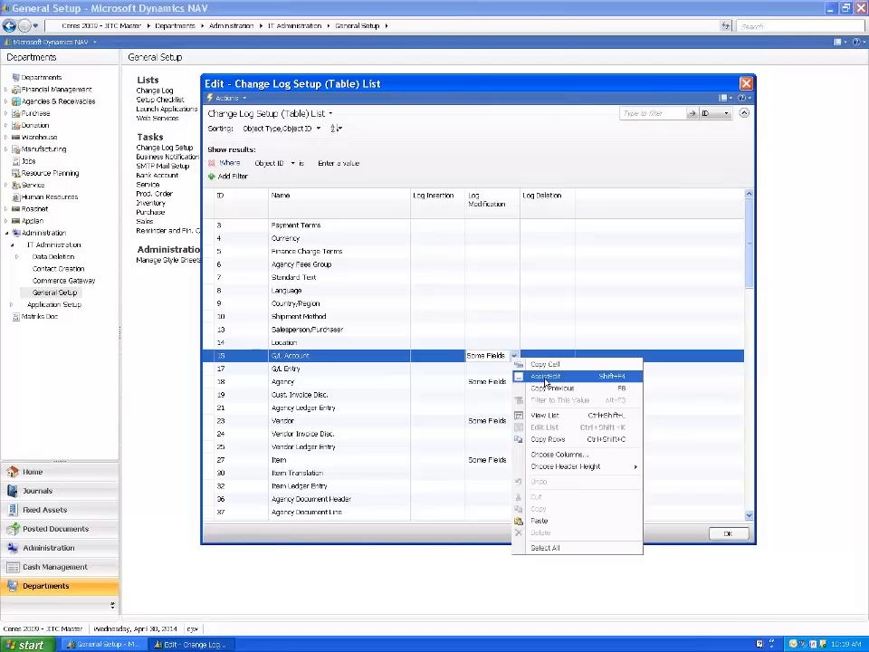
click(615, 378)
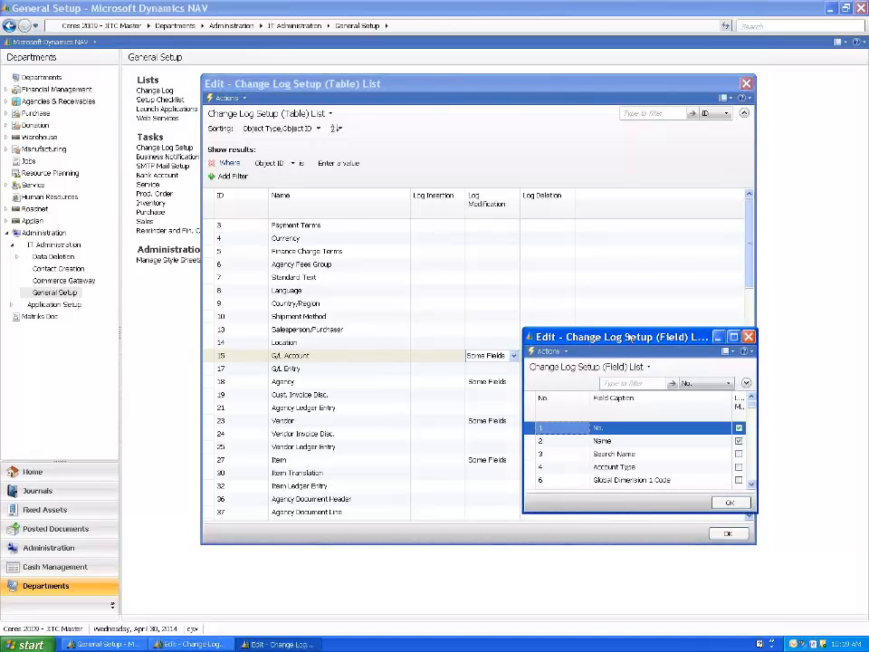
drag(630, 340, 438, 169)
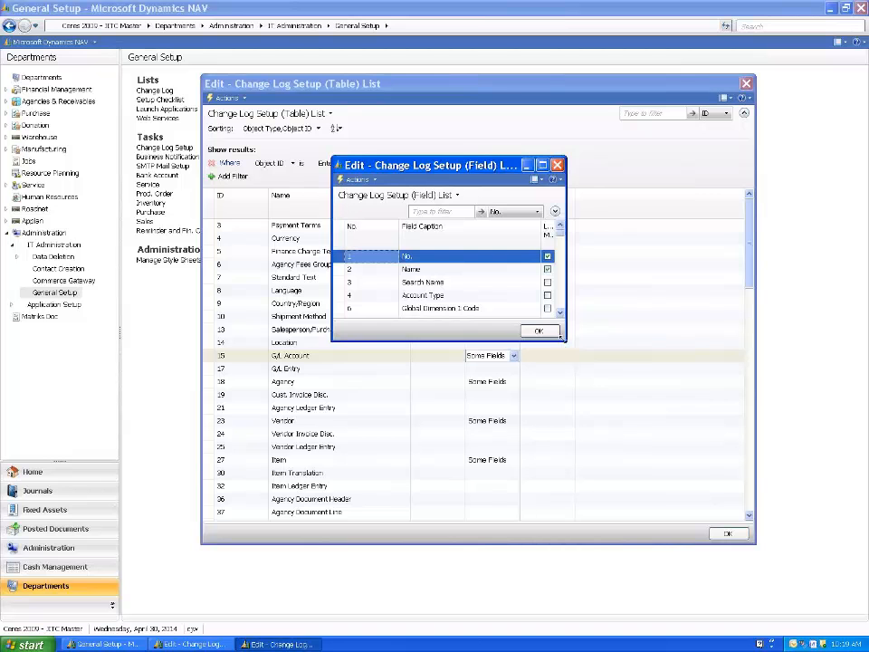
drag(565, 342, 735, 530)
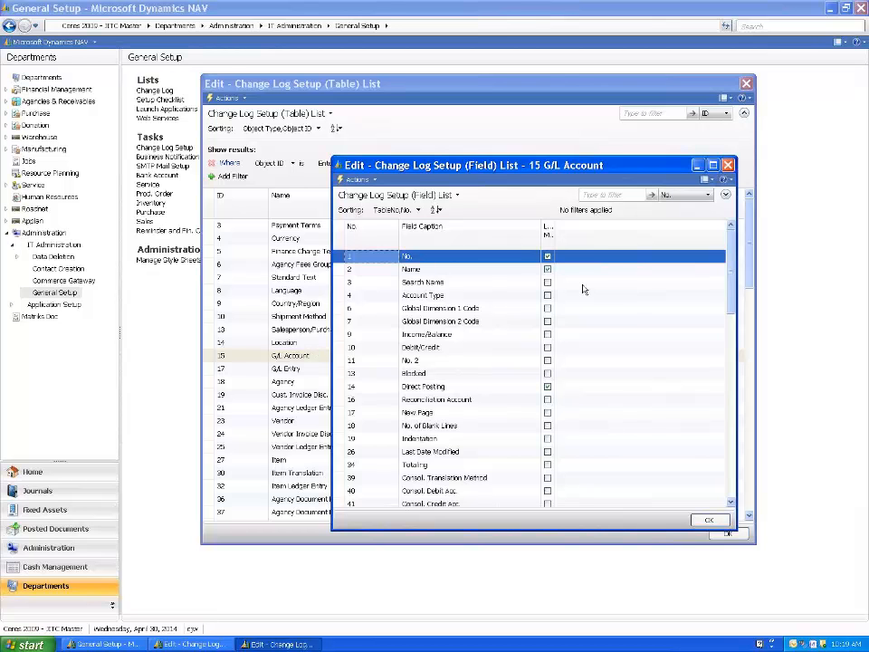
drag(553, 231, 593, 236)
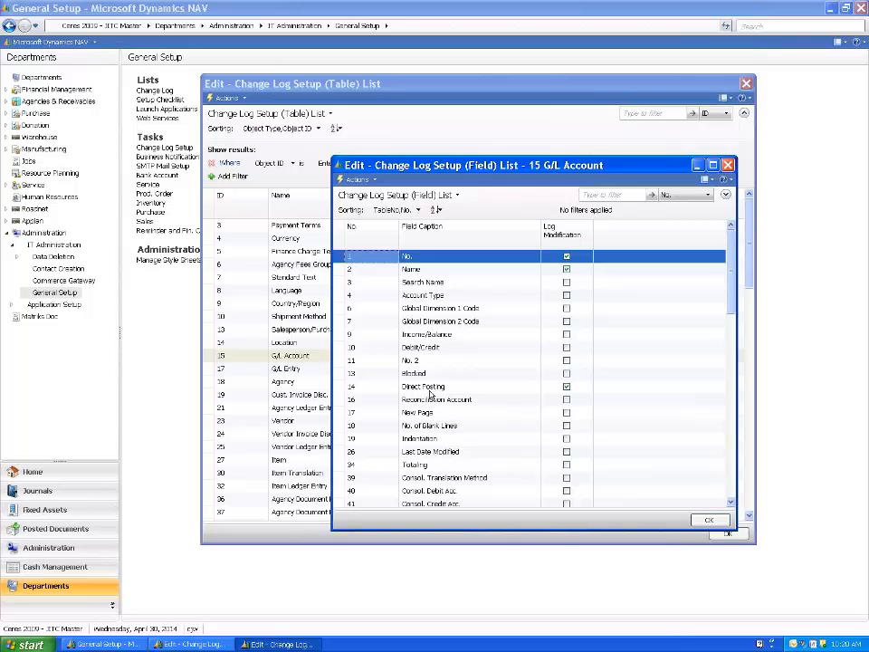
Review which G/L Account fields have modification logging selected, from first to last, and close the field list.
click(731, 503)
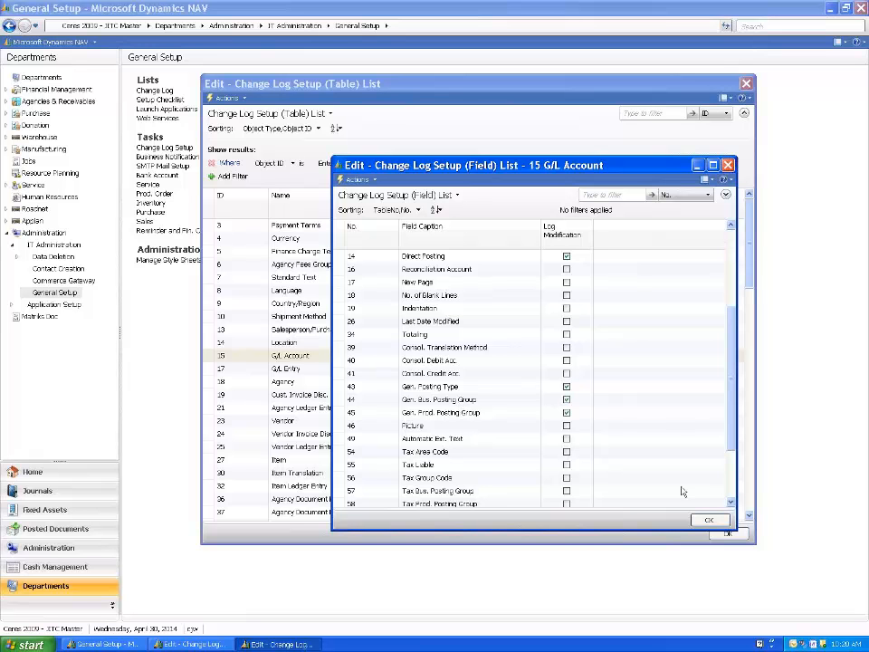
click(731, 503)
scroll(730, 503, down, 2)
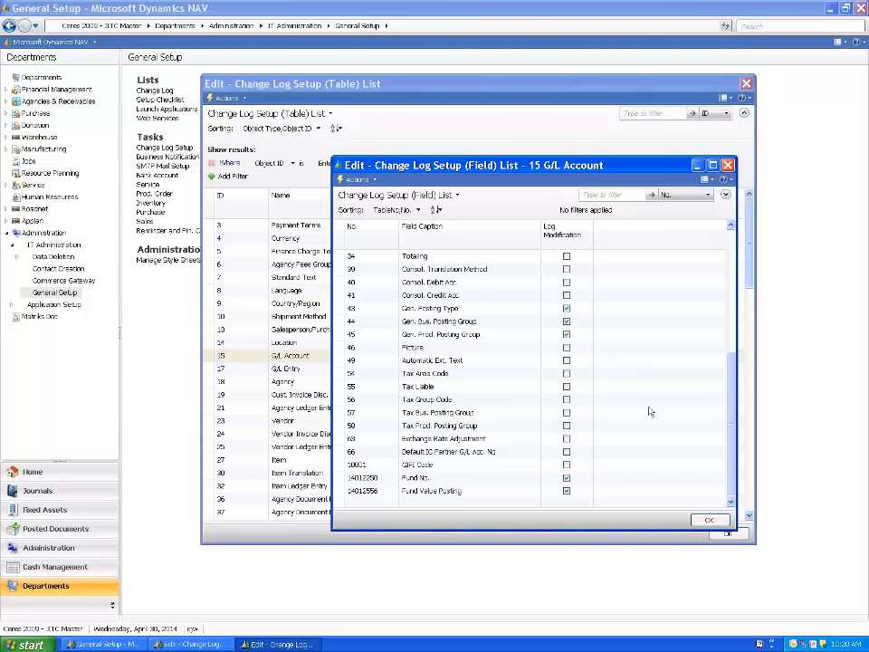
drag(732, 412, 733, 236)
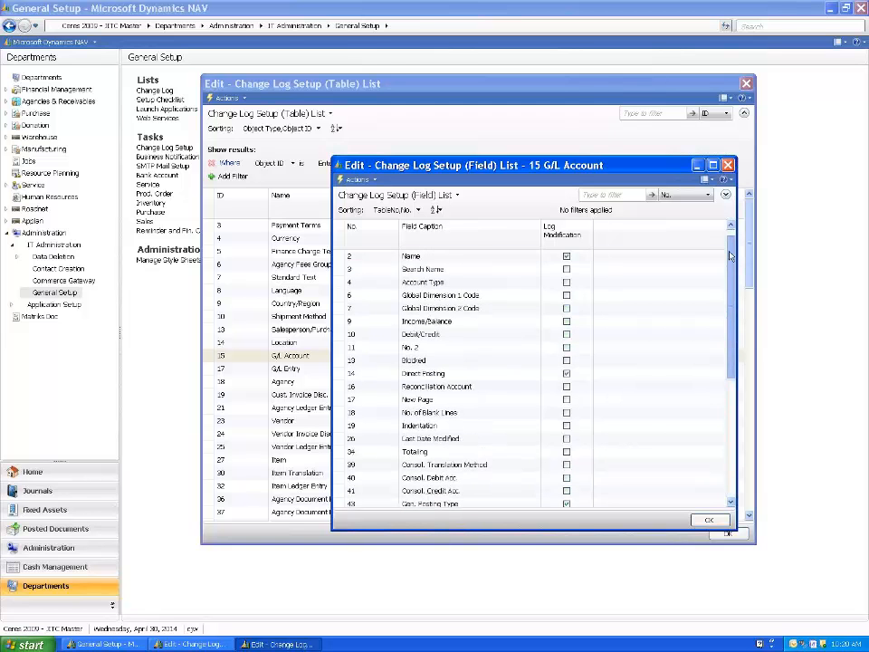
click(549, 258)
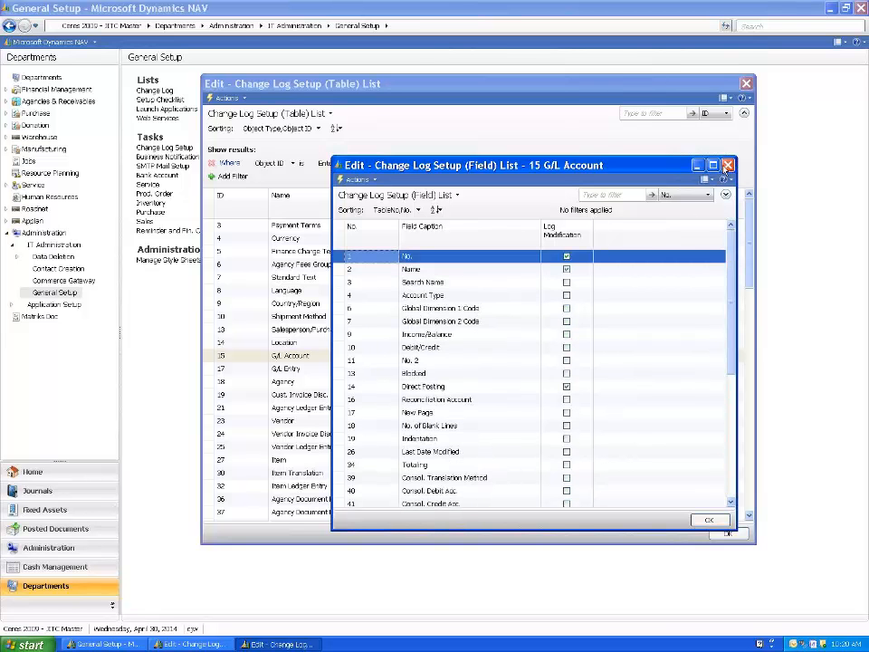
click(711, 519)
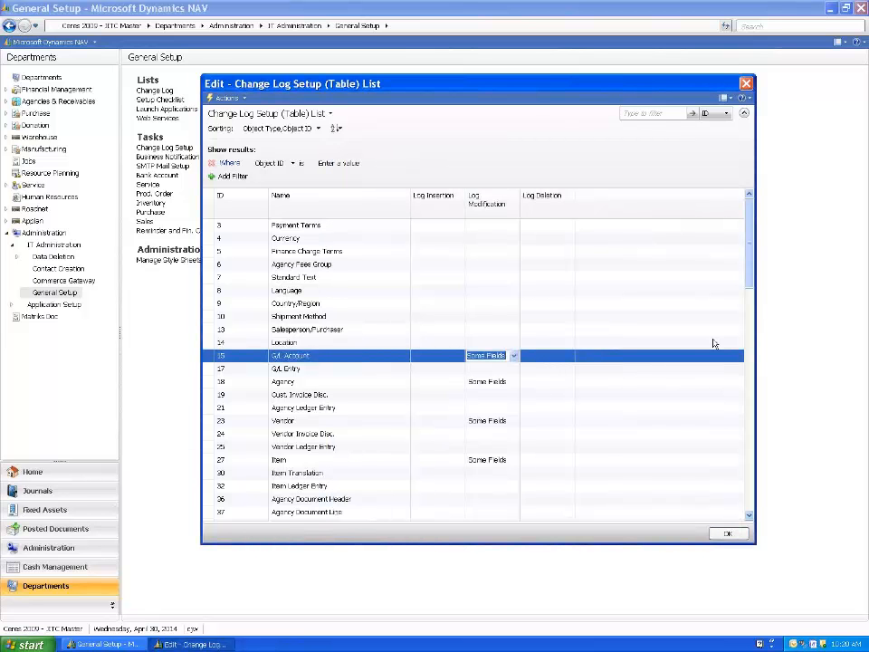
Open the Log Modification field list for the Agency table.
click(290, 383)
click(513, 382)
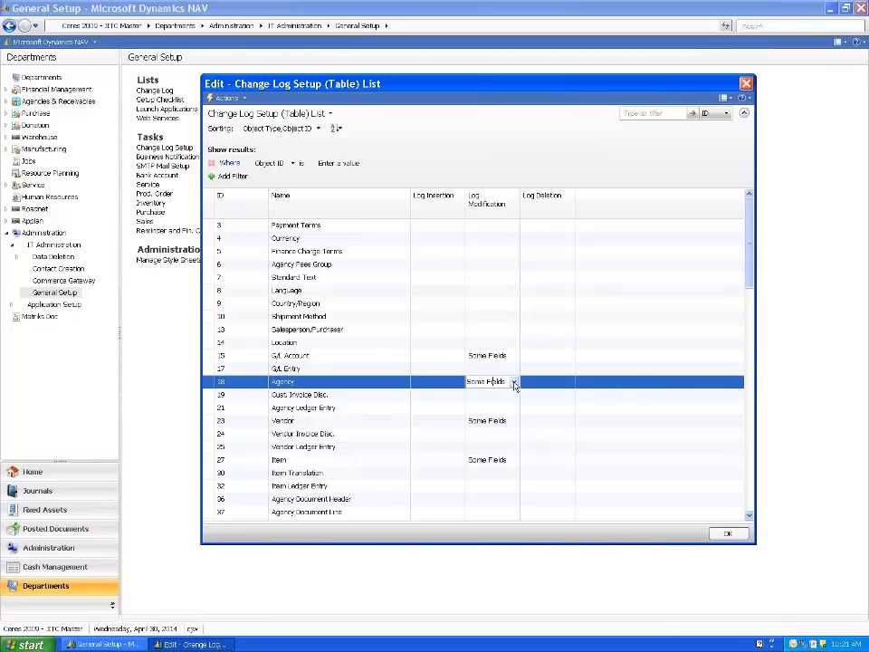
click(514, 383)
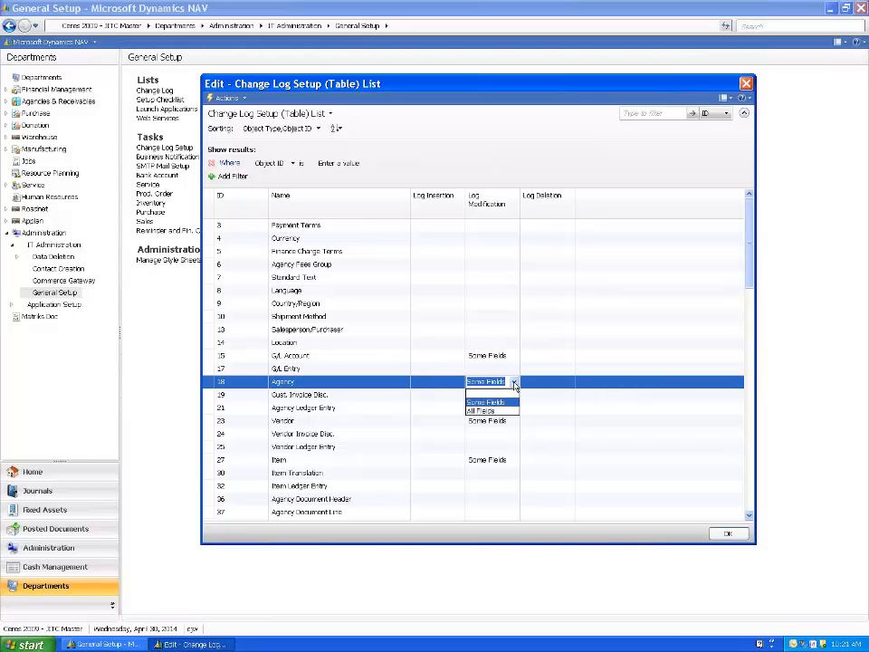
click(514, 383)
right_click(514, 385)
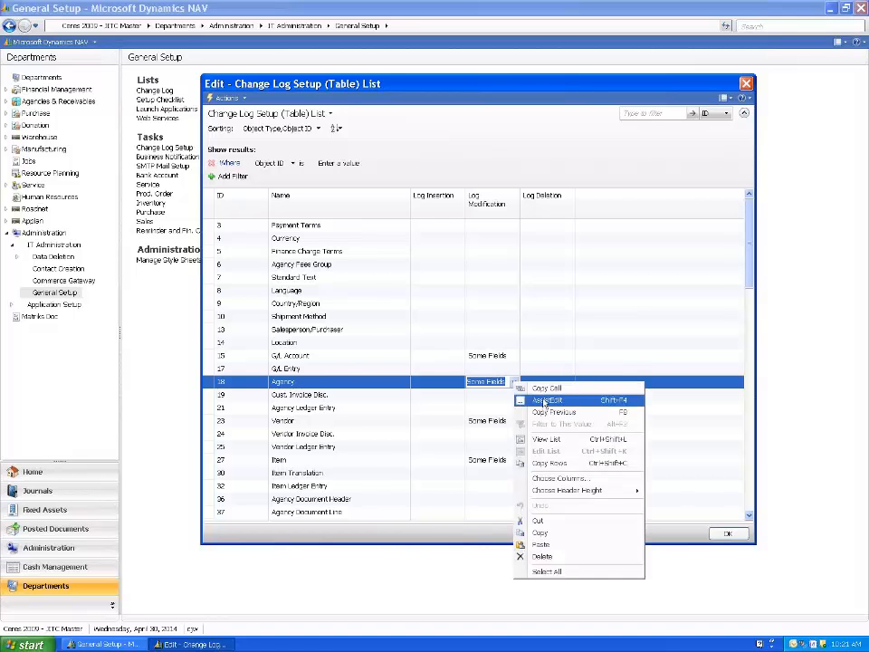
click(544, 400)
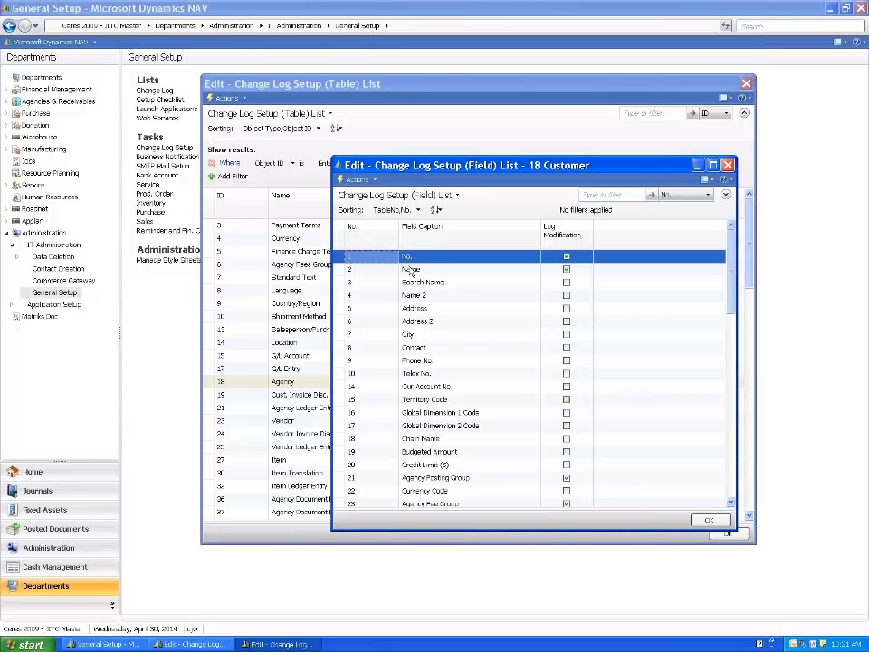
Review which Agency fields have modification logging selected, as far as the food bank fields, and close the field list.
click(732, 503)
click(732, 504)
click(732, 503)
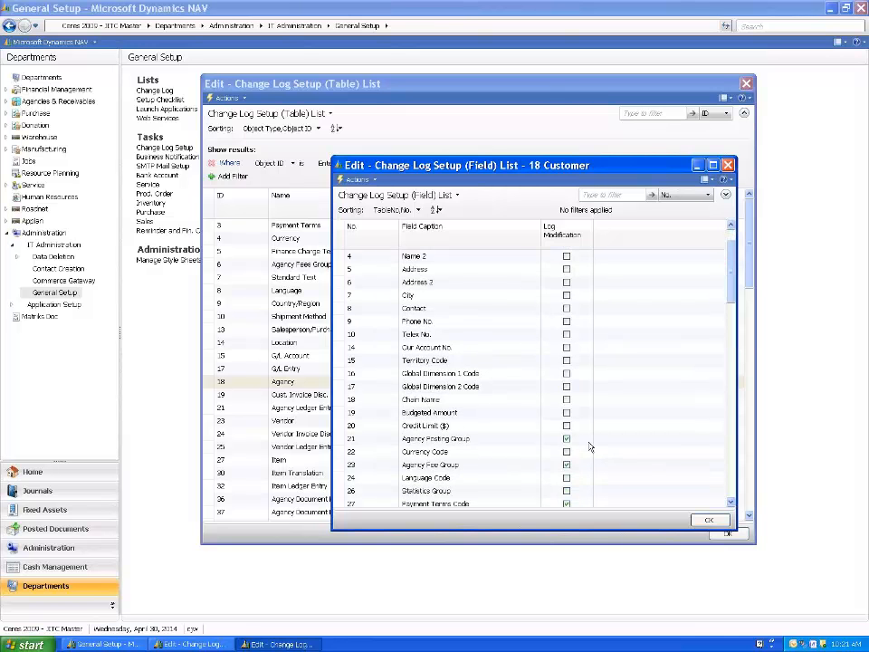
click(731, 504)
click(732, 504)
click(732, 504)
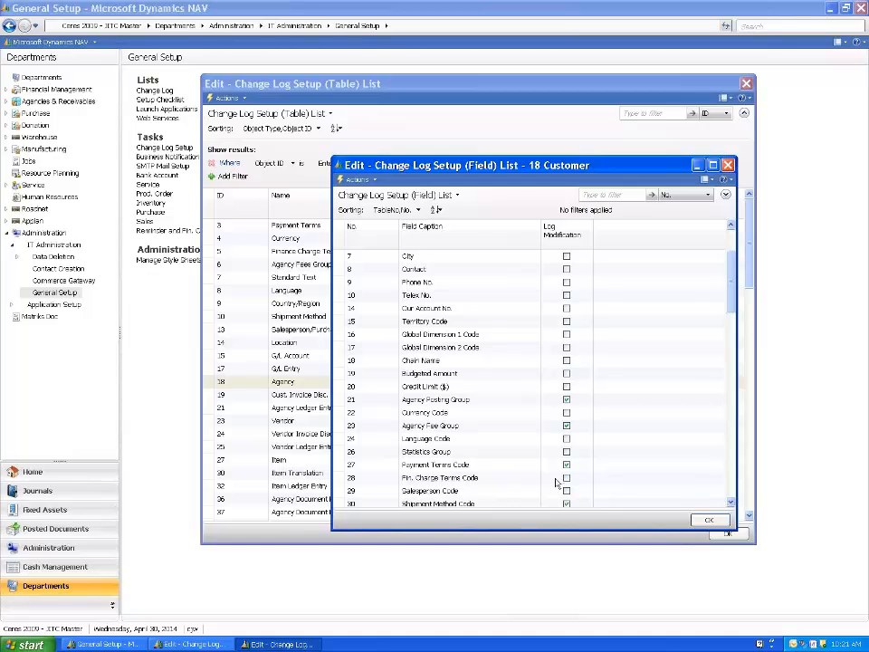
click(732, 503)
click(731, 503)
click(731, 504)
click(731, 503)
click(731, 504)
click(732, 503)
click(731, 504)
click(731, 503)
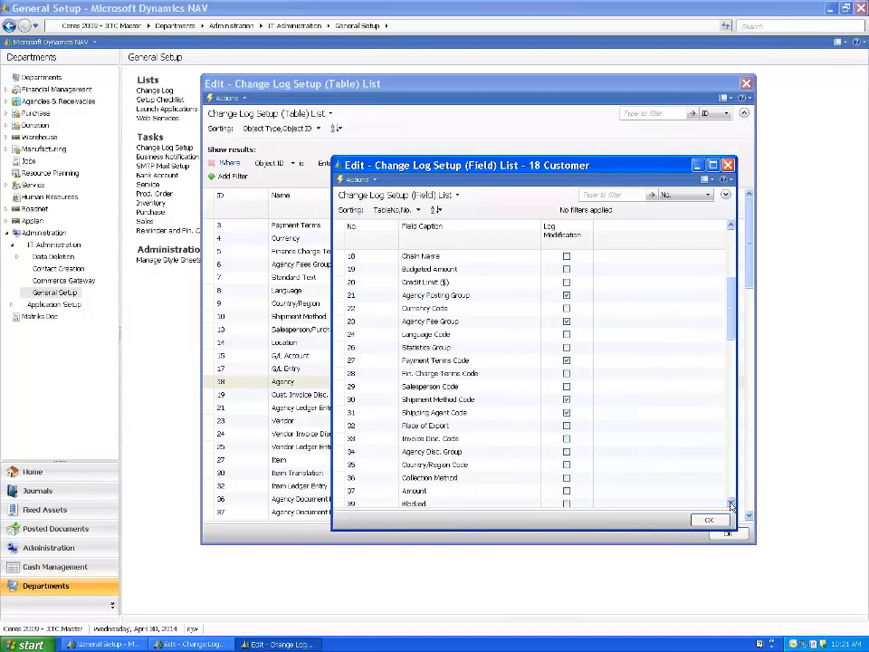
click(731, 503)
click(731, 504)
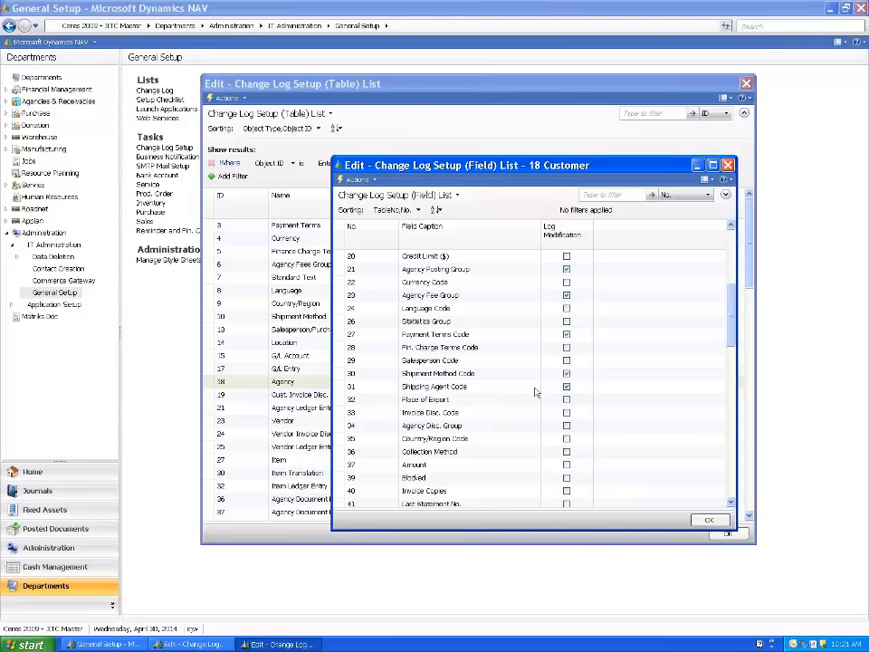
click(731, 503)
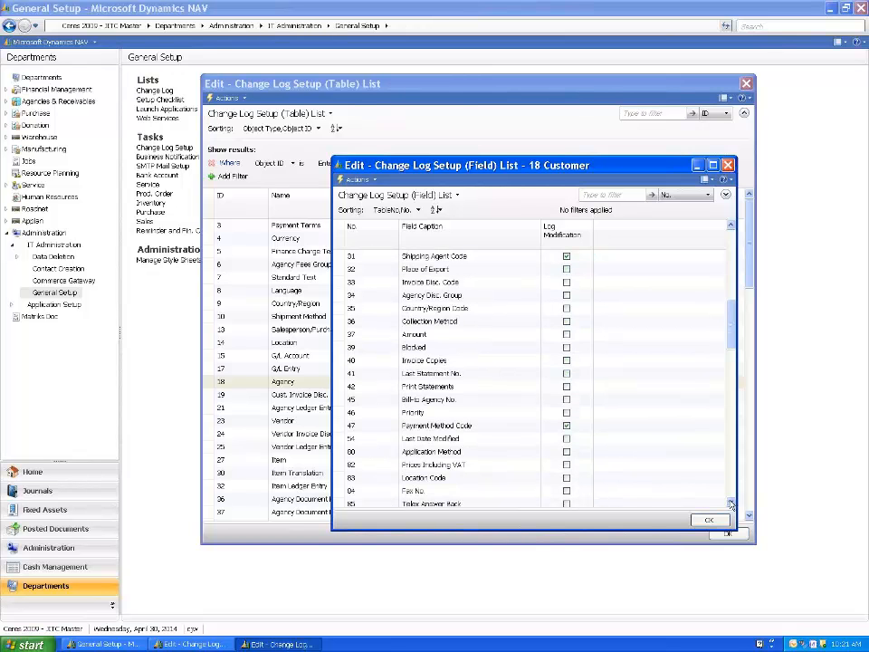
click(730, 503)
click(731, 503)
click(731, 503)
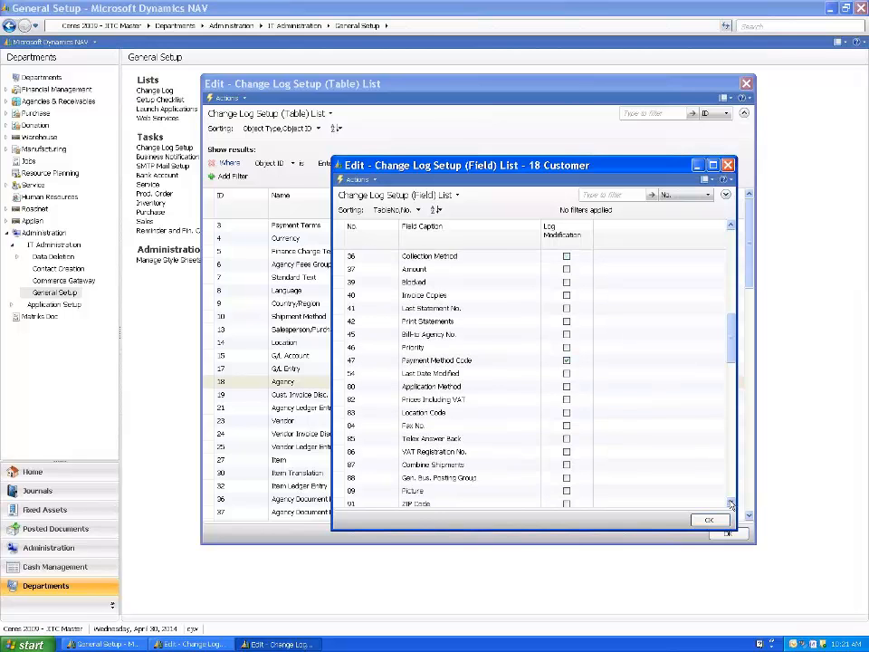
click(731, 504)
click(730, 503)
click(731, 504)
click(731, 503)
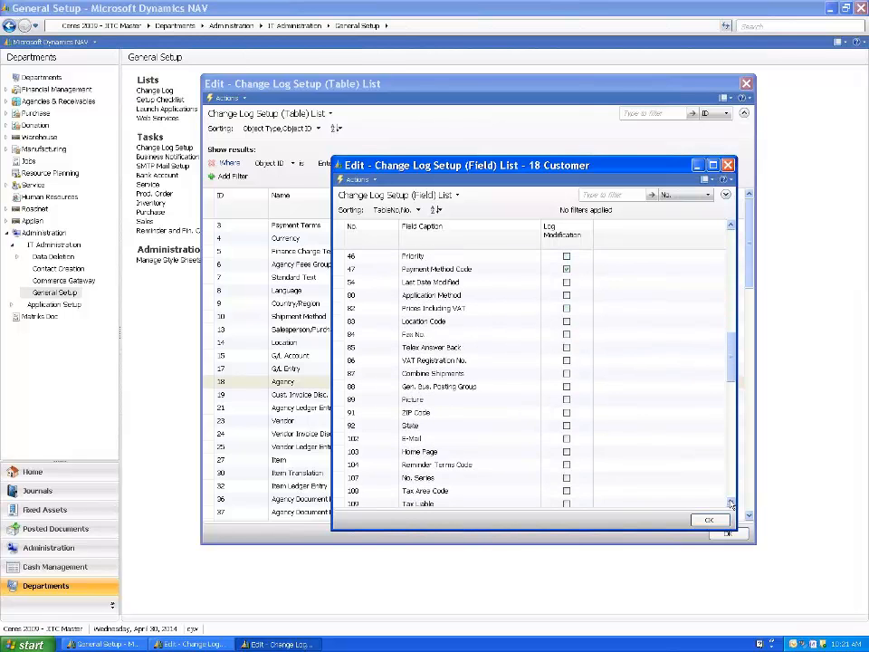
click(730, 503)
click(731, 503)
click(730, 503)
click(731, 503)
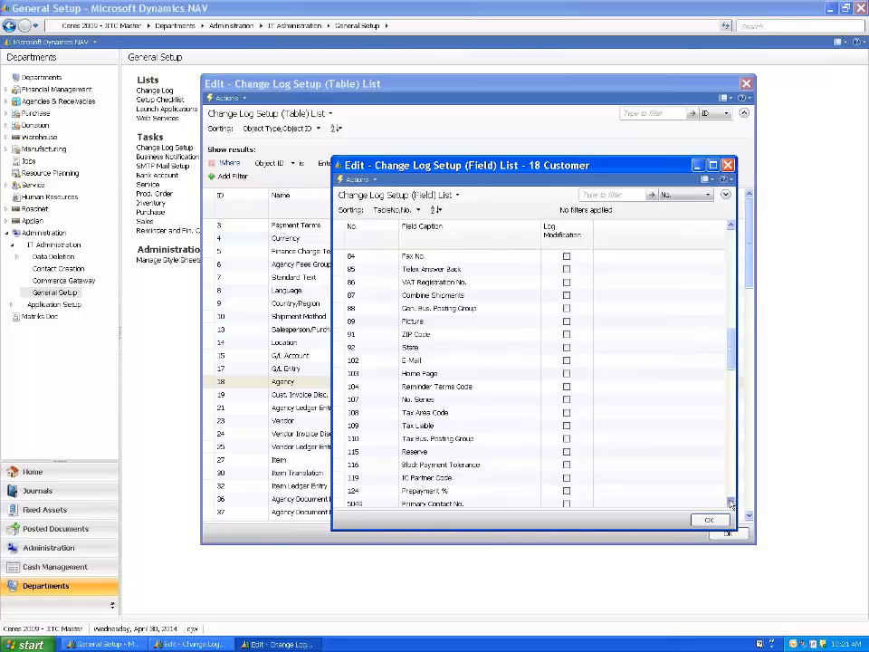
click(730, 504)
click(731, 503)
click(730, 503)
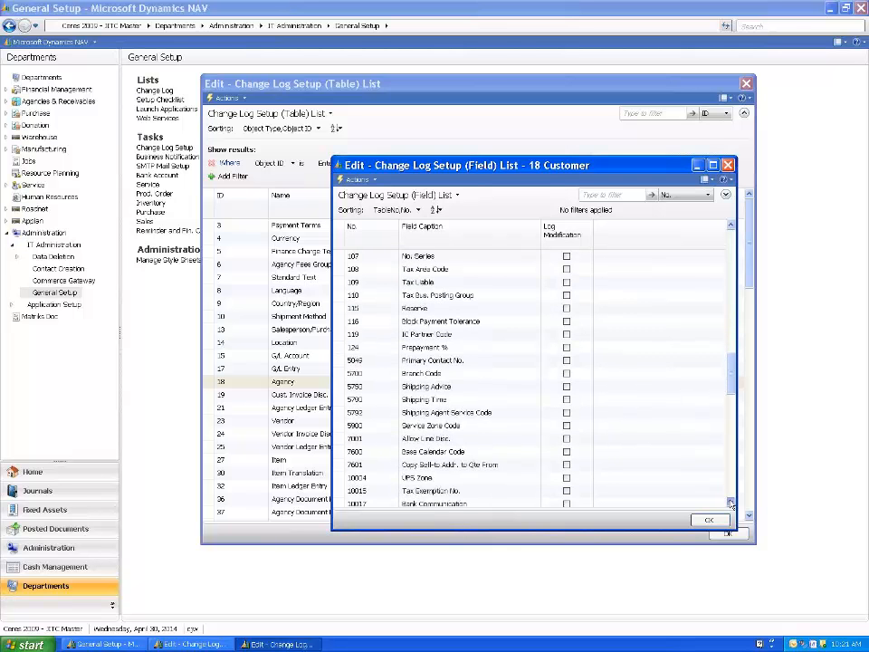
click(731, 504)
click(730, 504)
click(731, 503)
click(731, 503)
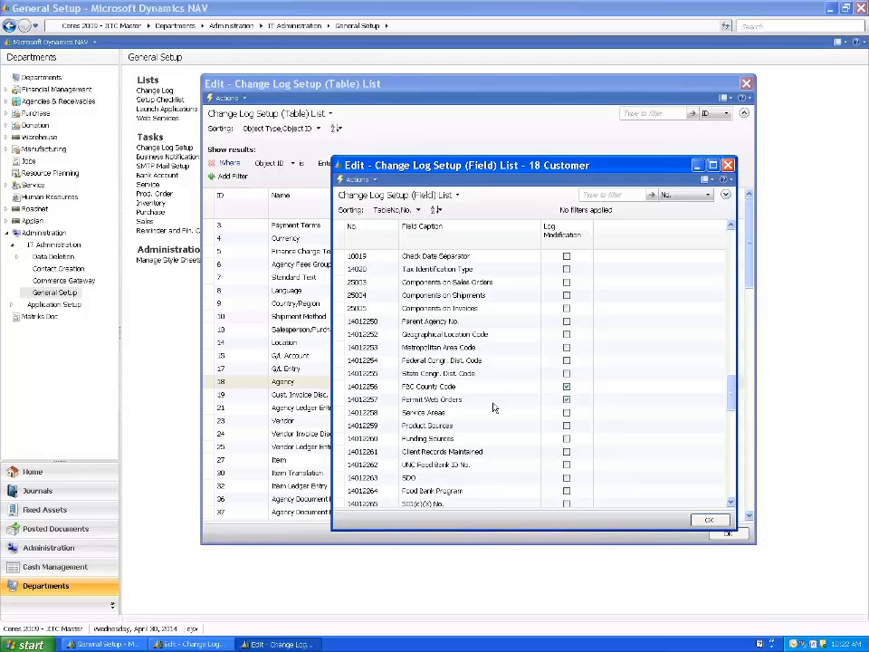
click(710, 521)
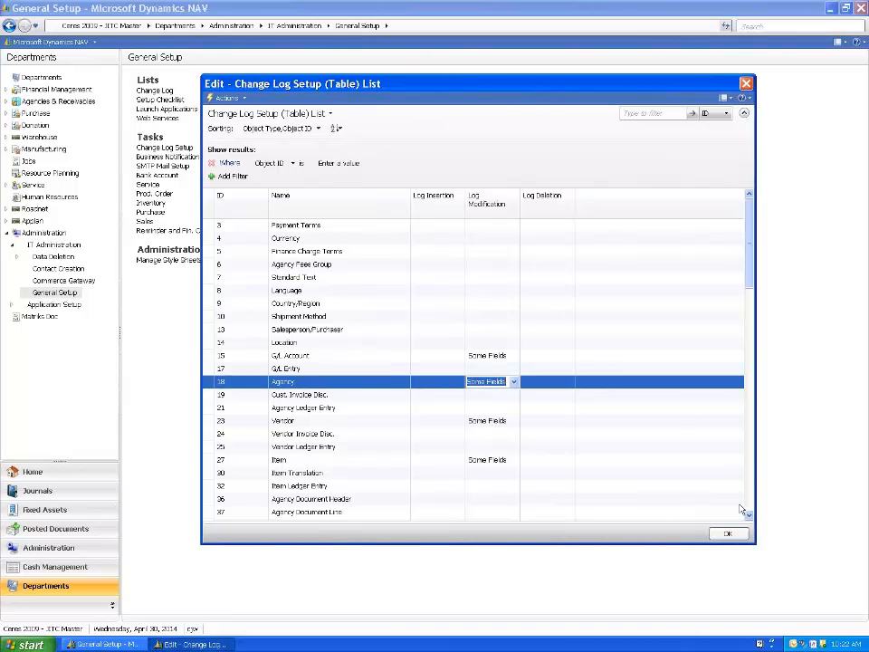
Review which tables have change logging selected, from Agency through the IC tables, and close the table list and Change Log Setup.
scroll(748, 514, down, 4)
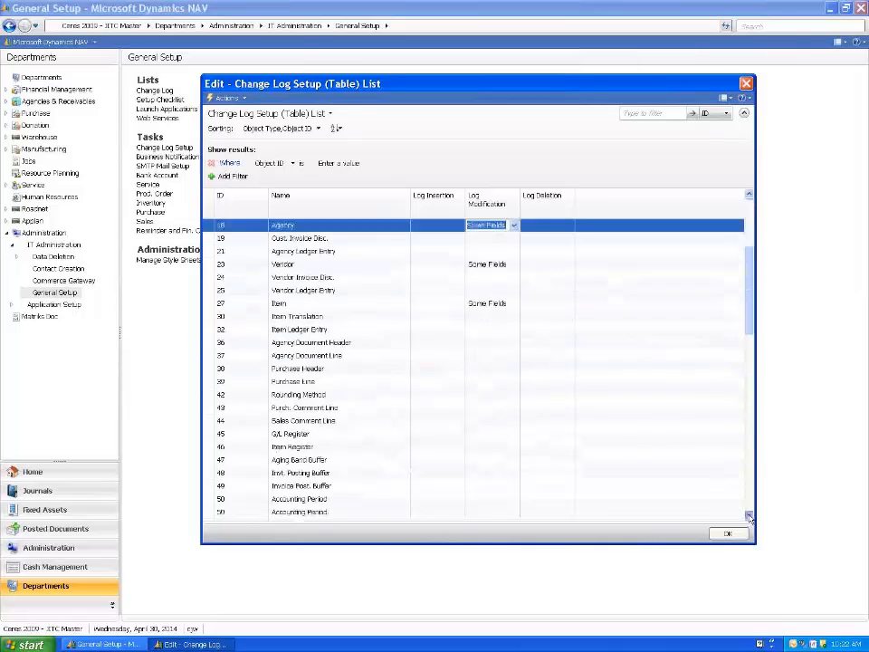
scroll(749, 516, down, 13)
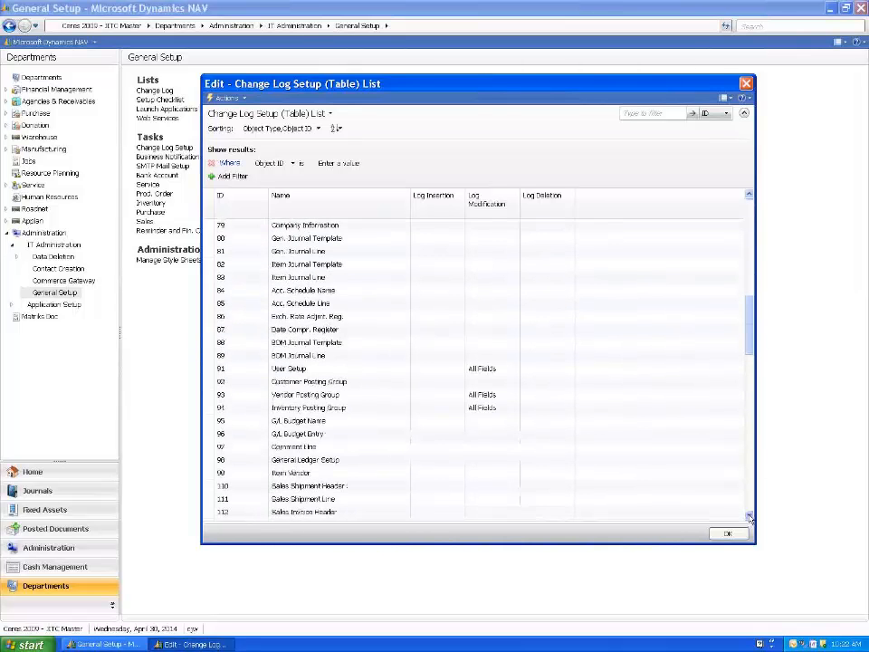
scroll(749, 517, down, 10)
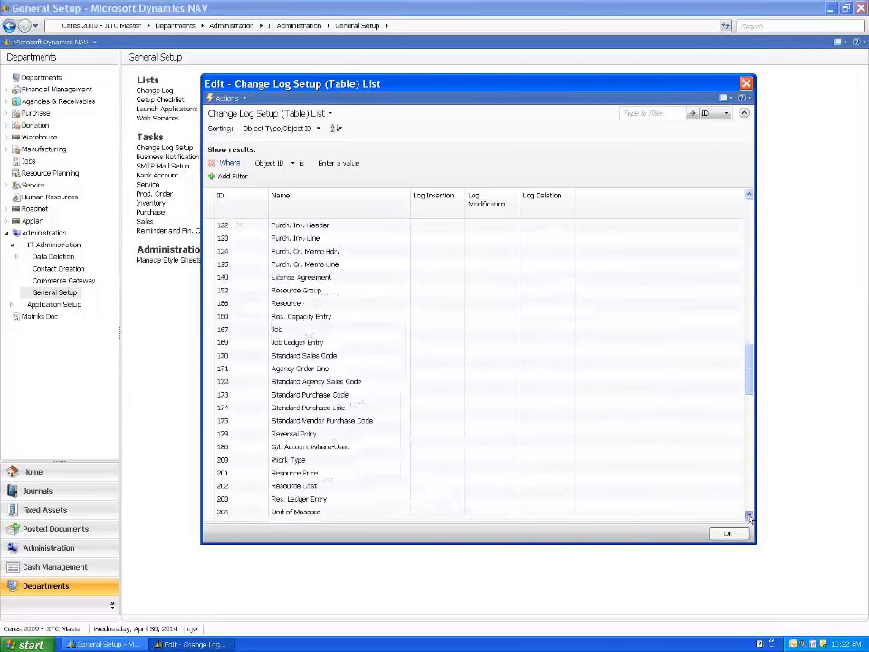
scroll(749, 516, down, 7)
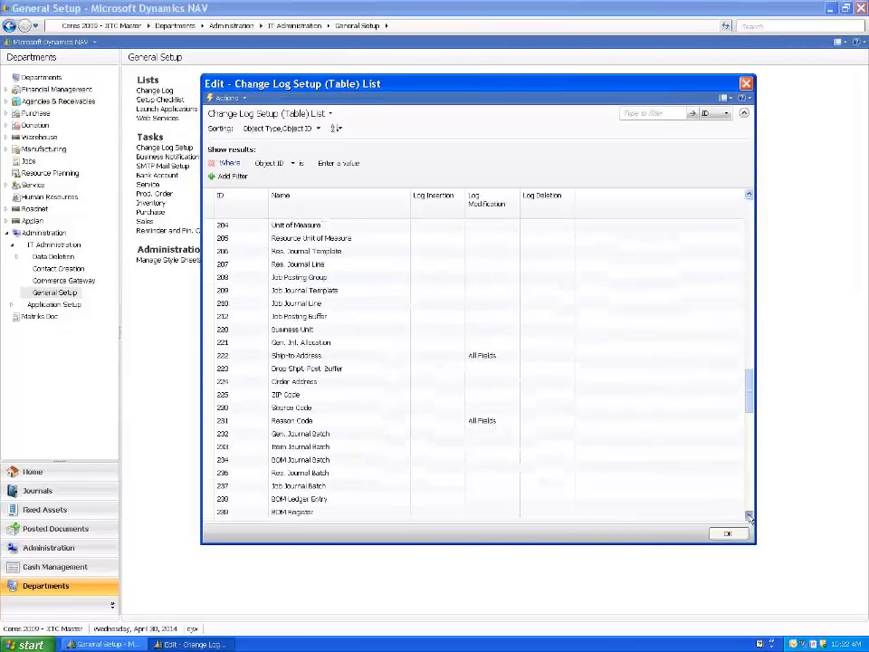
scroll(748, 516, down, 9)
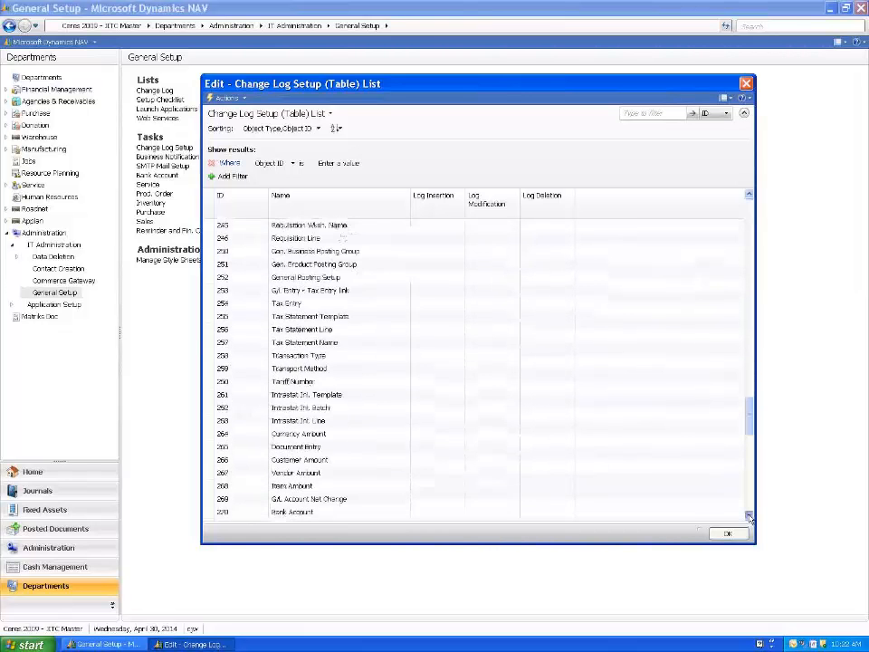
scroll(749, 516, down, 10)
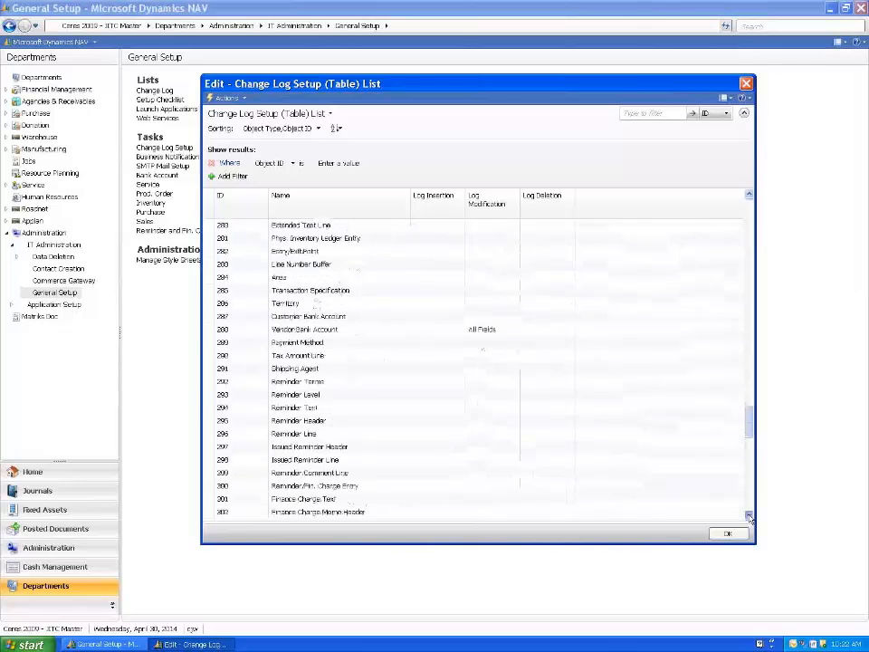
scroll(749, 516, down, 10)
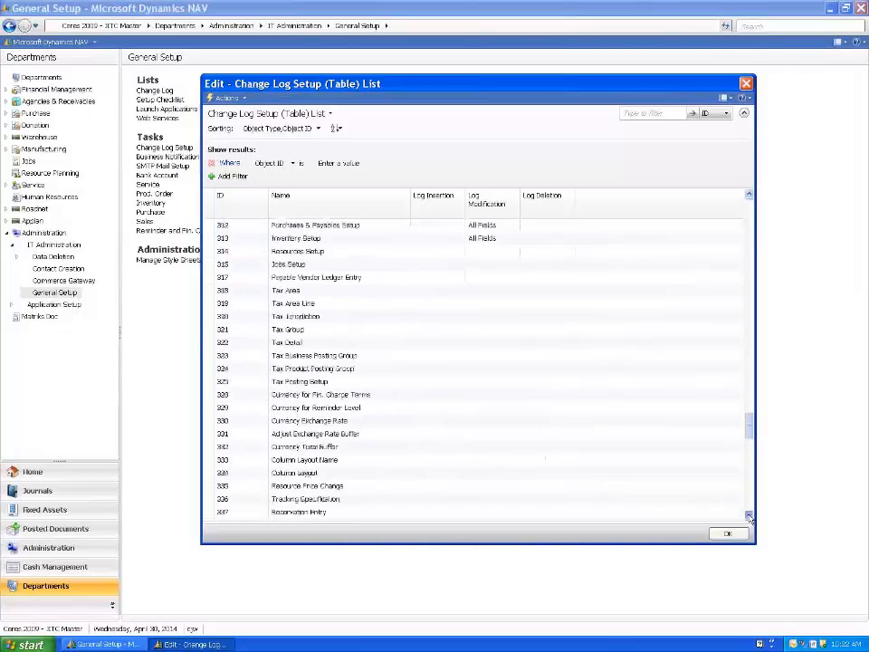
scroll(749, 516, down, 10)
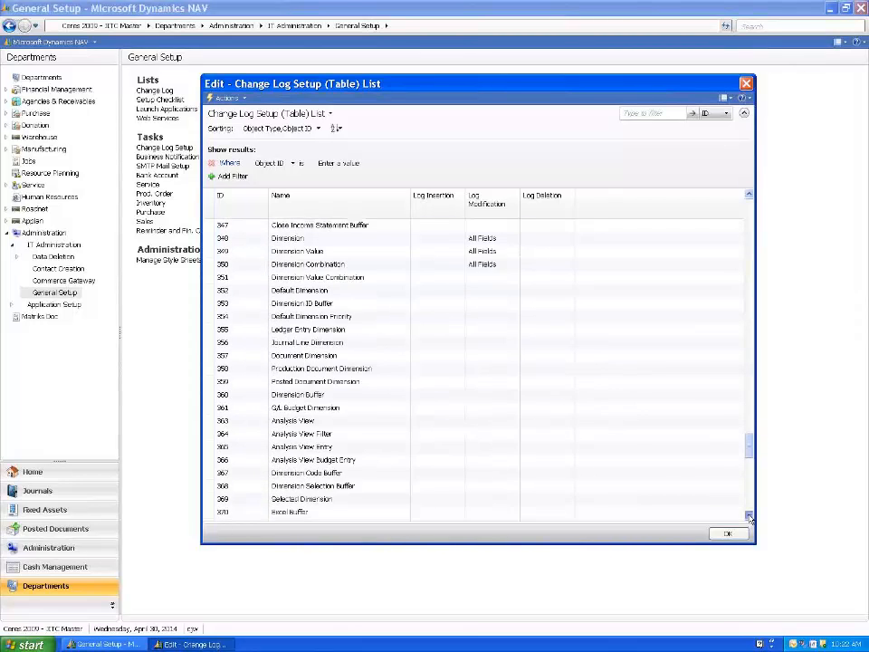
scroll(749, 516, down, 10)
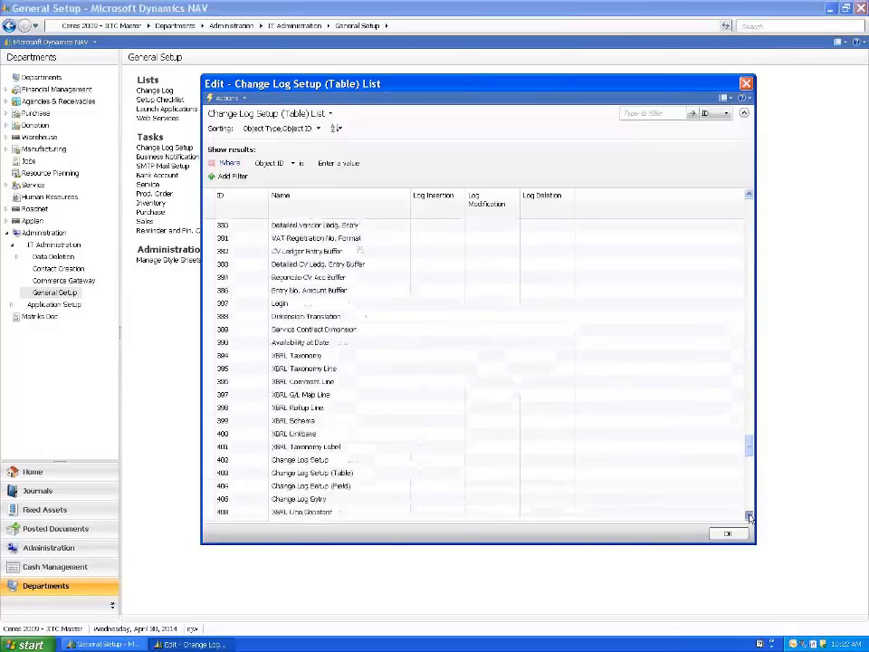
scroll(749, 517, down, 6)
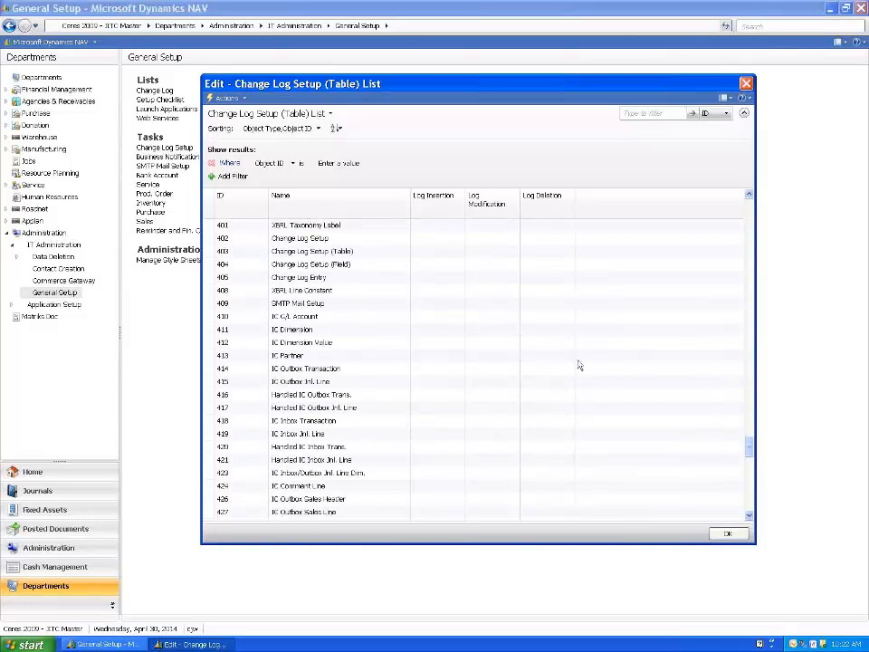
drag(752, 446, 747, 206)
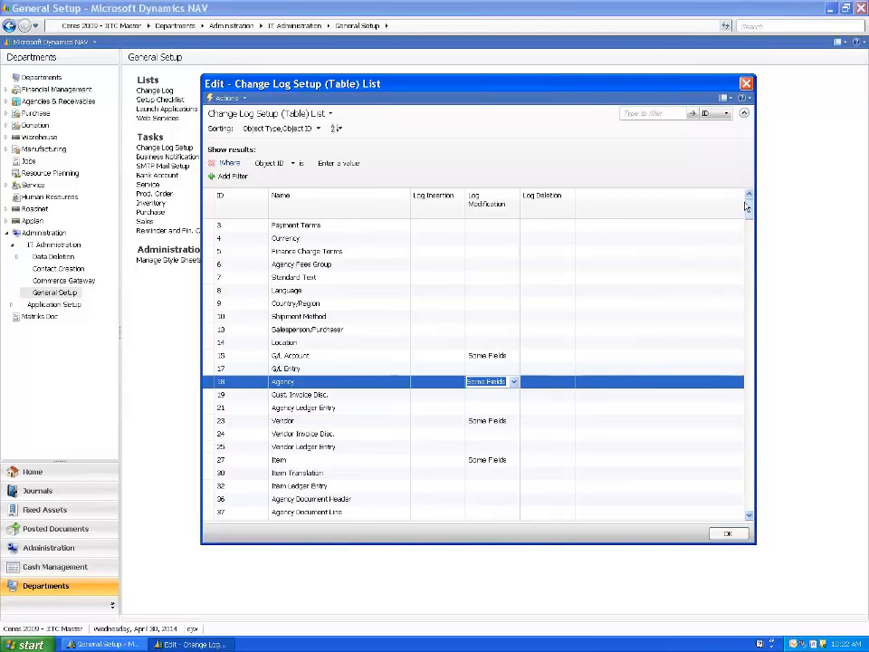
click(745, 85)
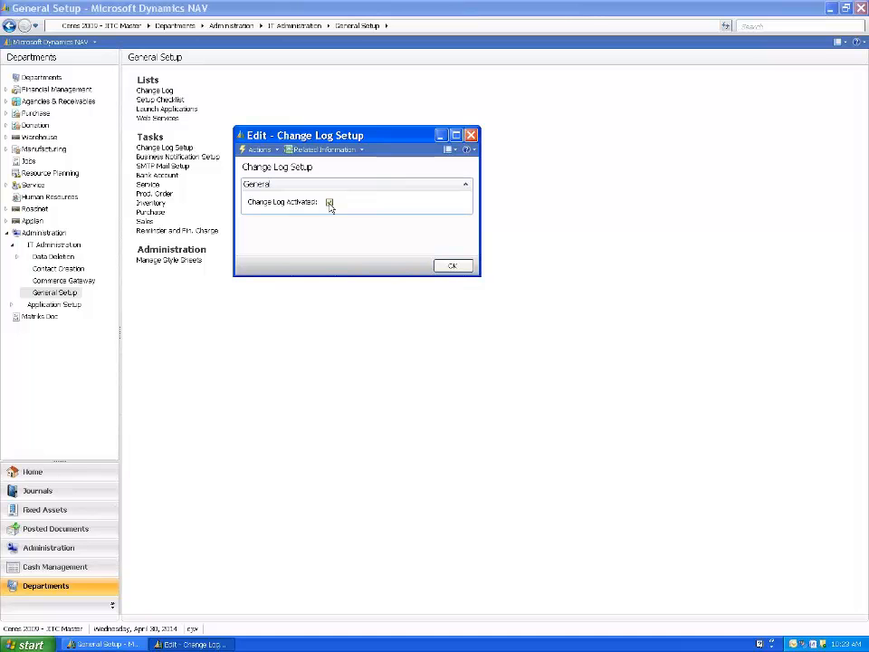
click(453, 266)
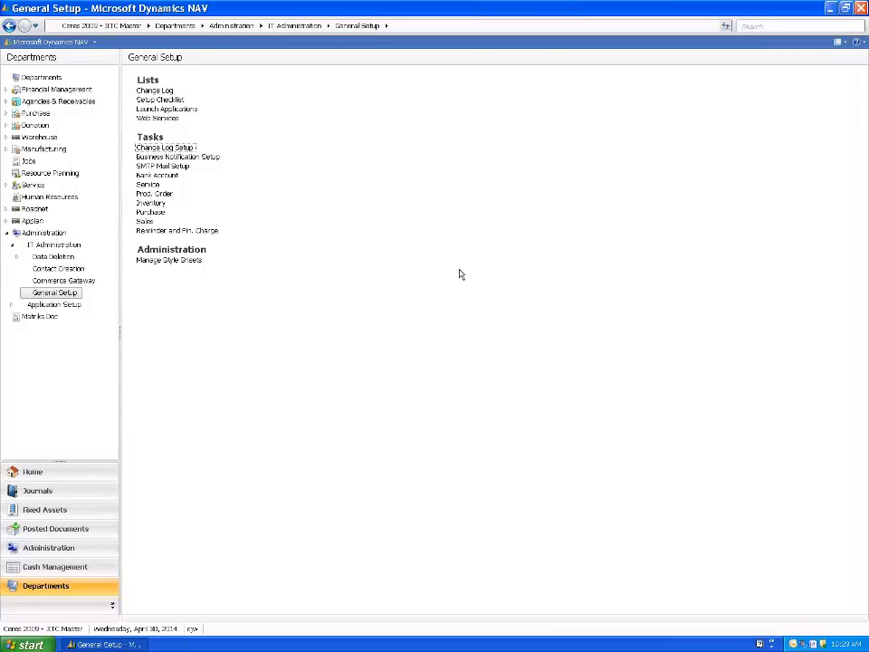
Try to go to the General page of Application Setup by editing the end of the address path.
click(393, 25)
click(369, 26)
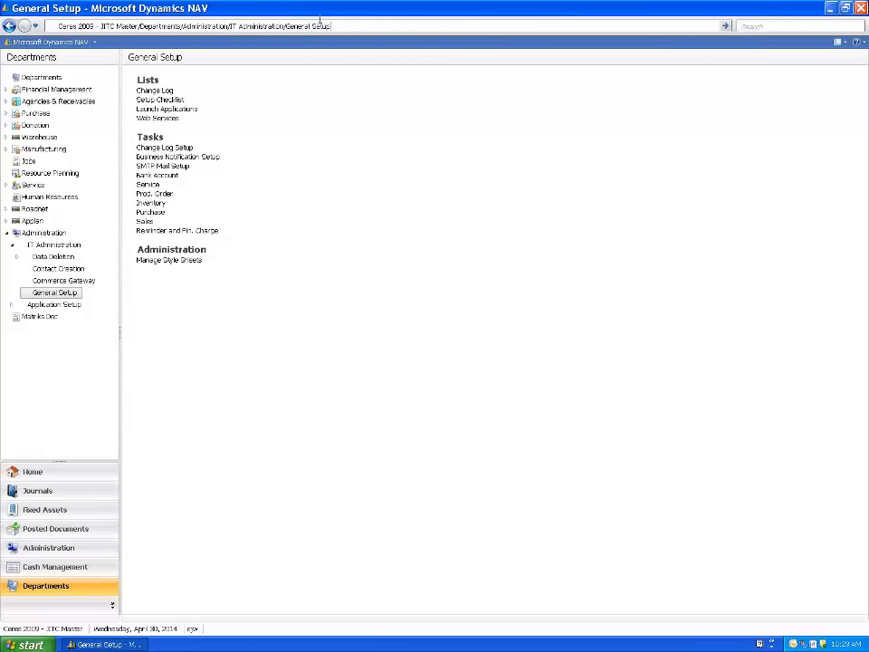
drag(328, 25, 228, 24)
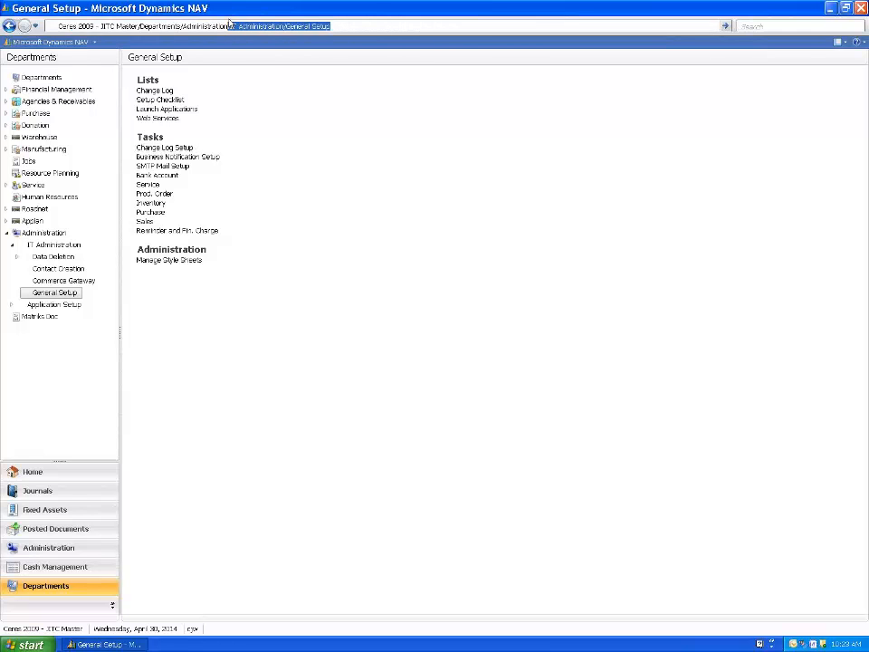
text(apl)
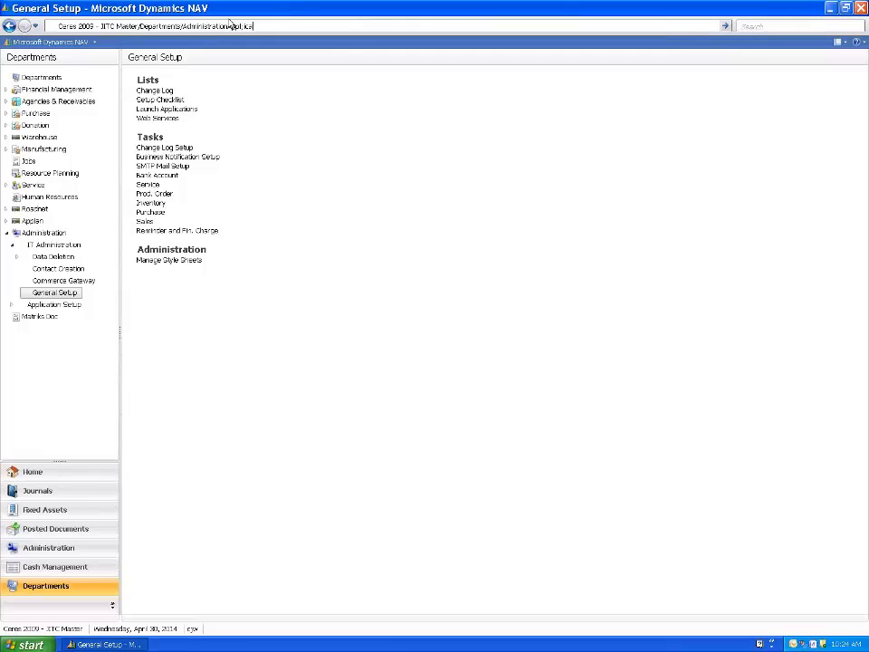
key(BackSpace)
text(plication/A)
key(BackSpace)
key(BackSpace)
text(Setup/General)
key(Return)
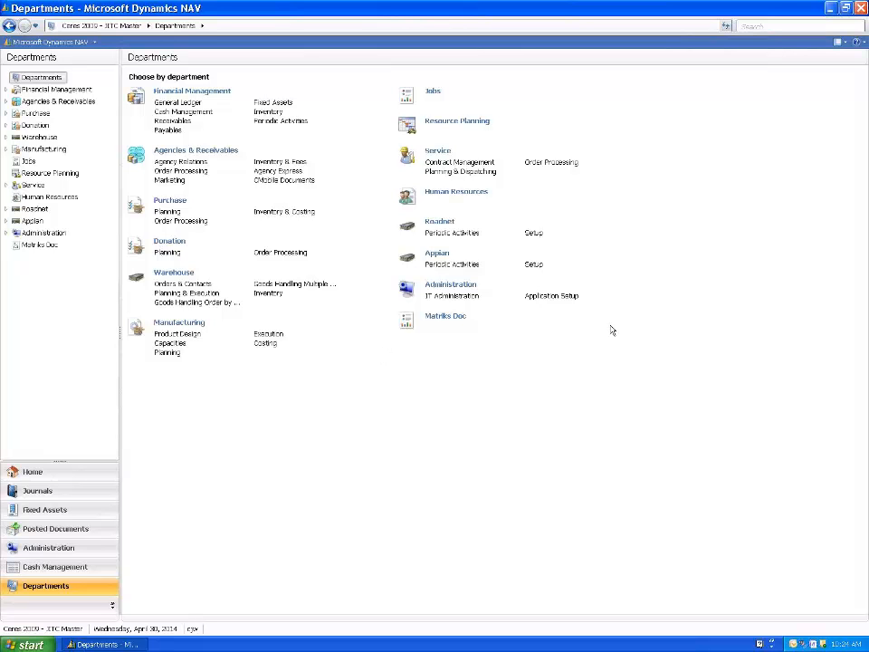
Open the Change Log from the General lists of Application Setup.
click(547, 299)
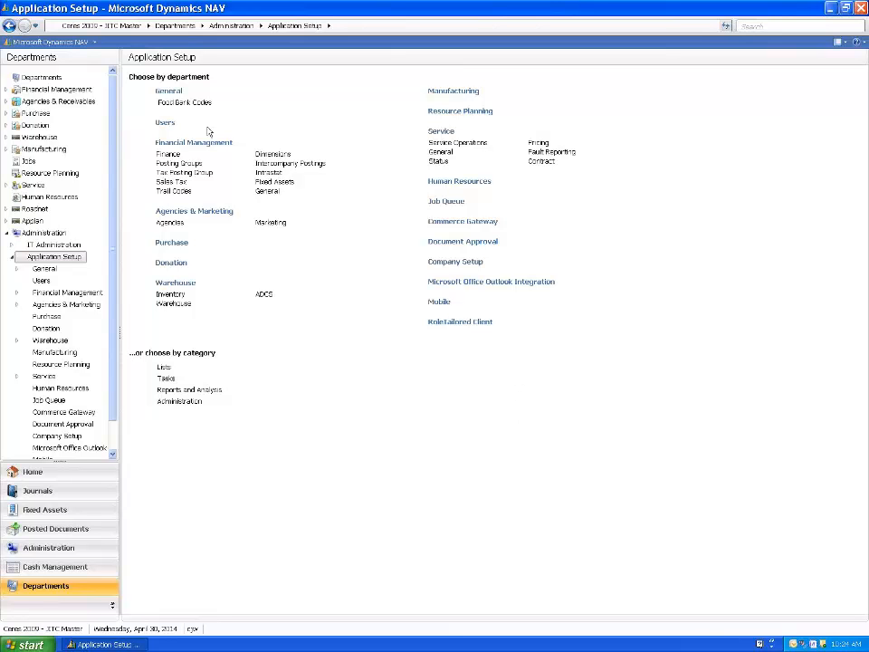
click(167, 92)
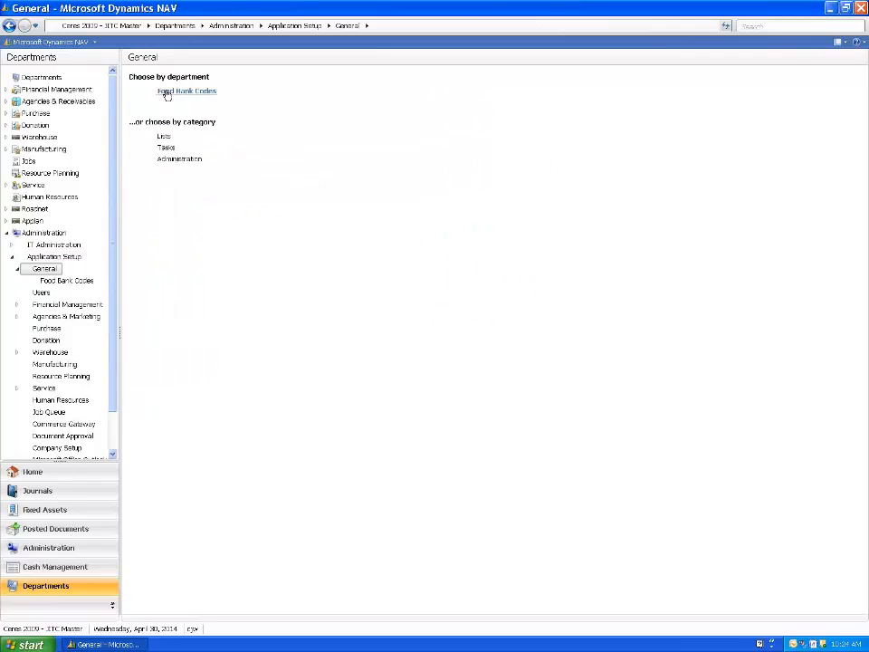
click(164, 137)
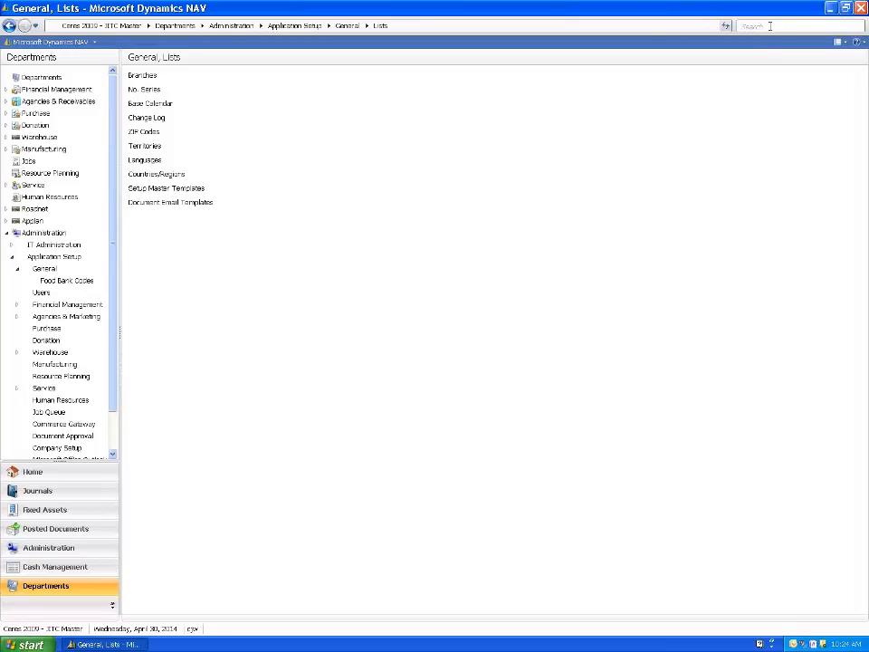
click(145, 119)
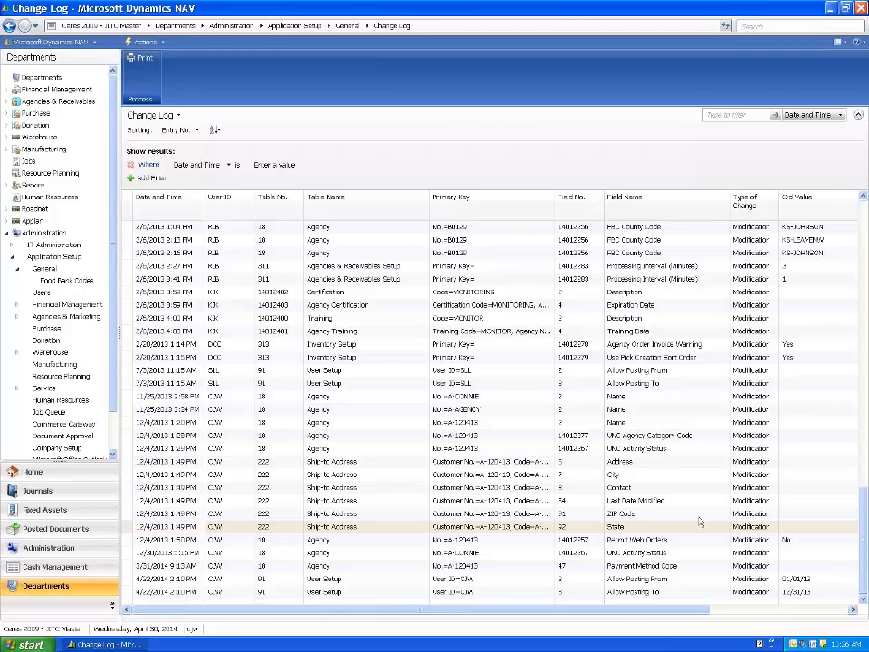
Customize the Change Log columns by adding a freeze pane after Table Name.
click(852, 612)
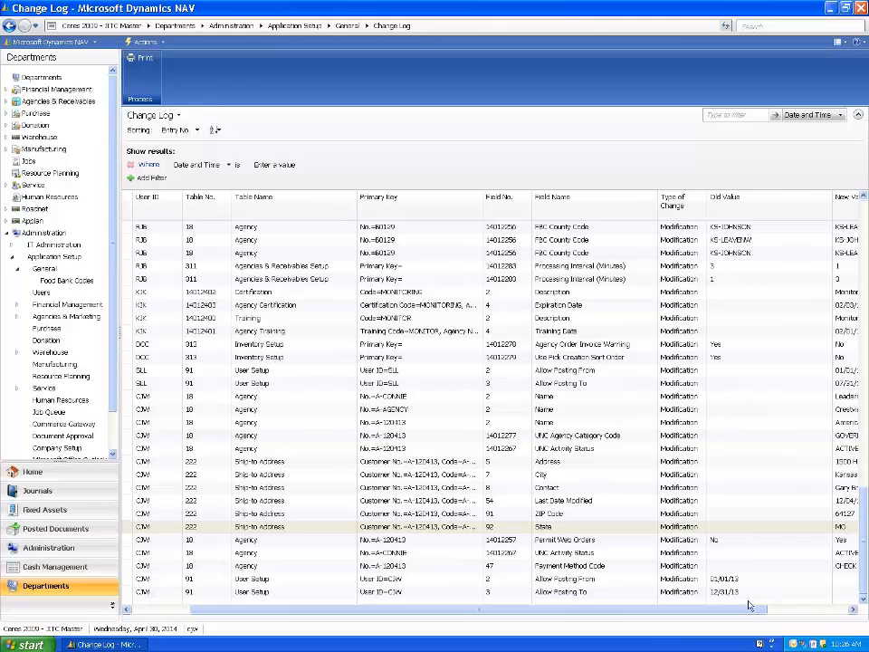
drag(751, 609, 542, 626)
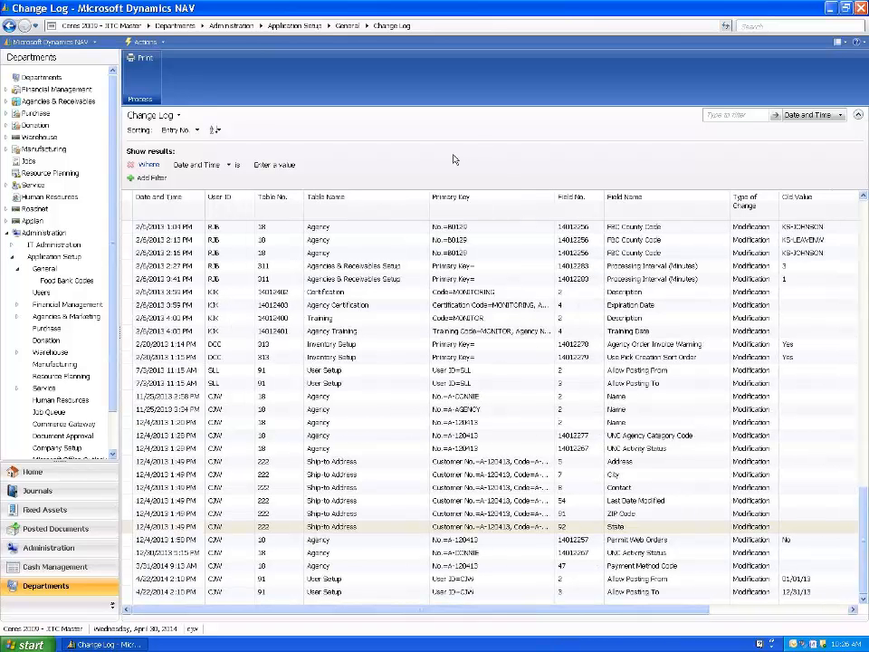
right_click(453, 199)
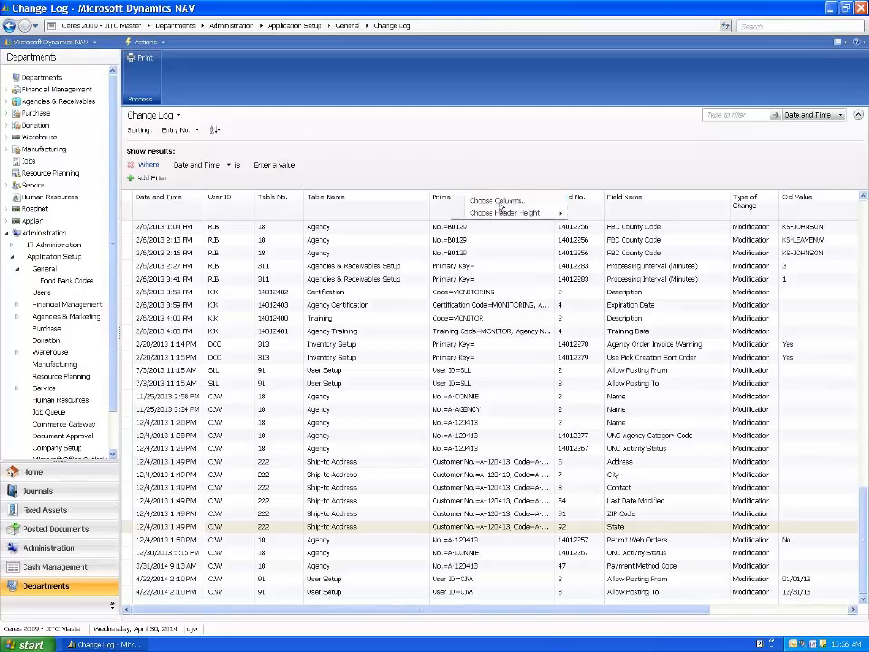
click(498, 202)
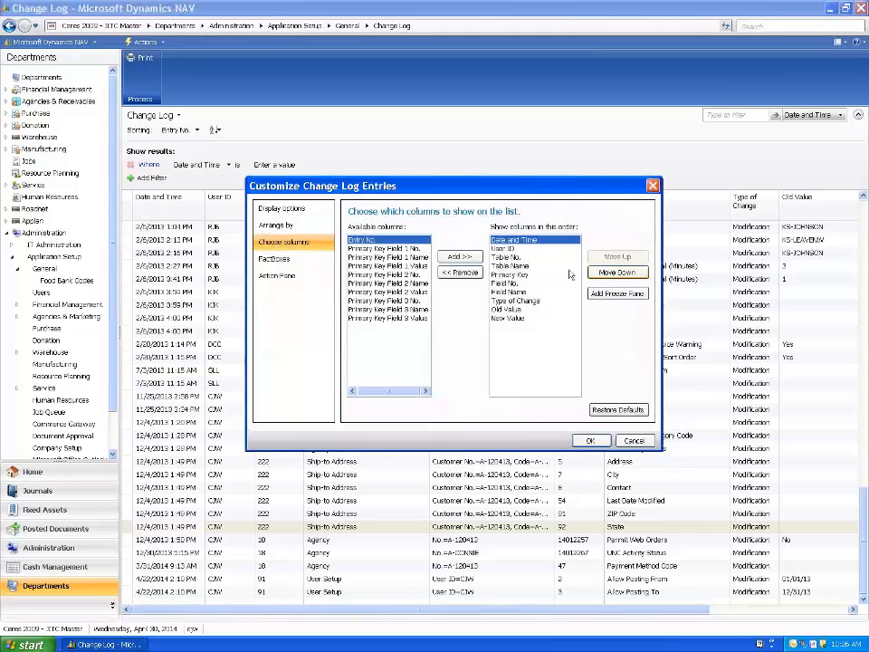
click(509, 265)
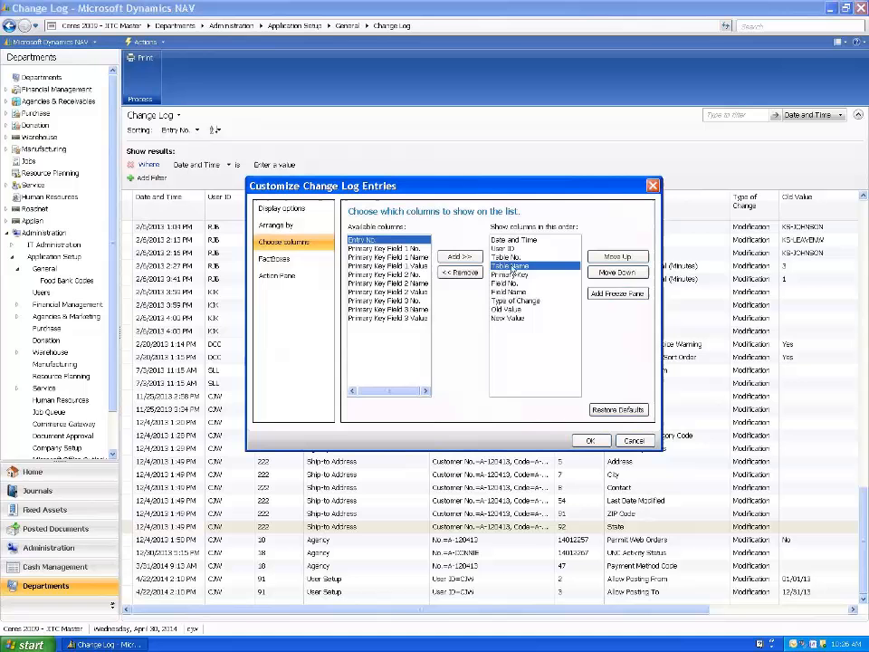
click(628, 297)
click(587, 440)
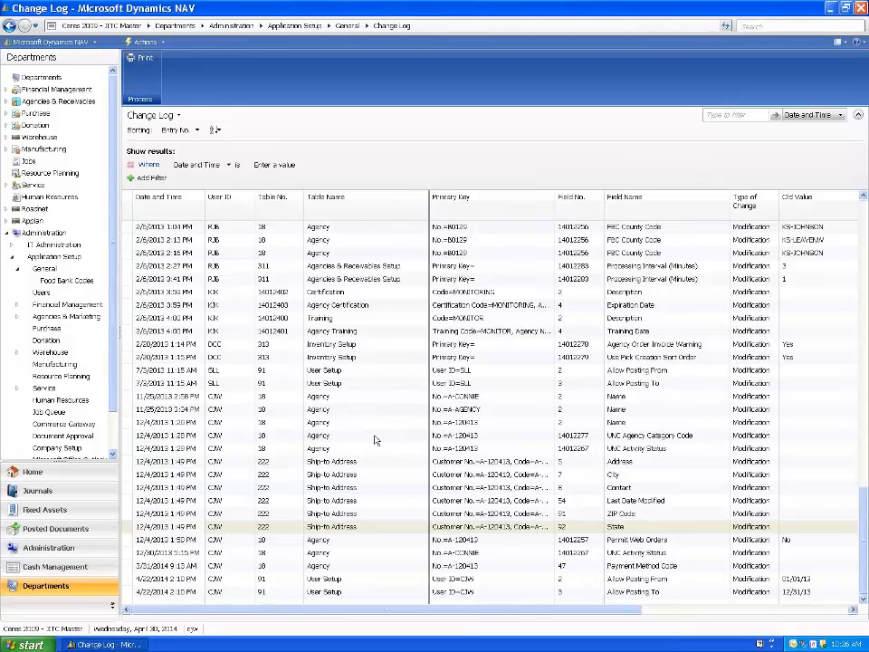
Filter the Change Log entries by Date and Time with the range 0101..t.
click(852, 614)
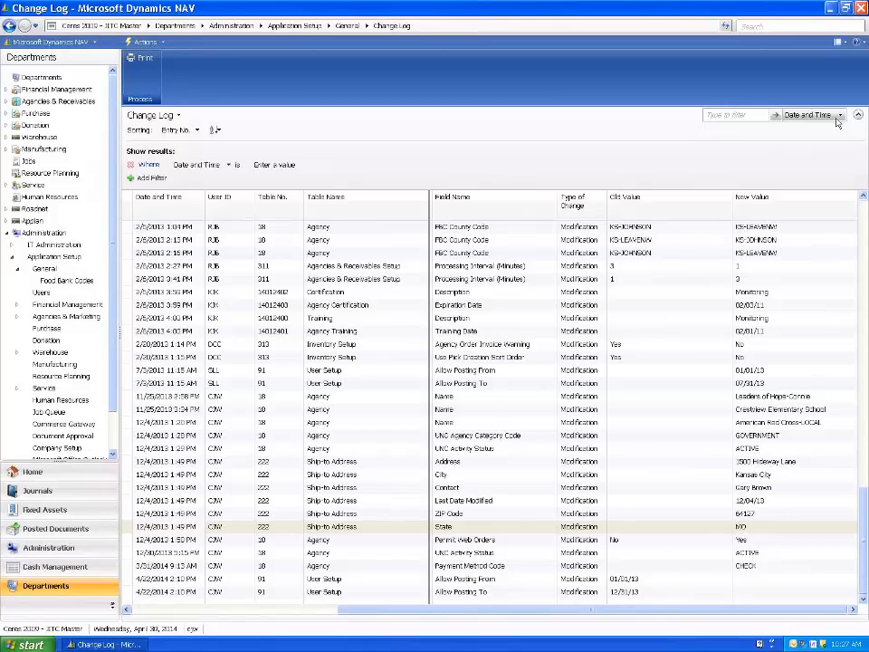
click(750, 115)
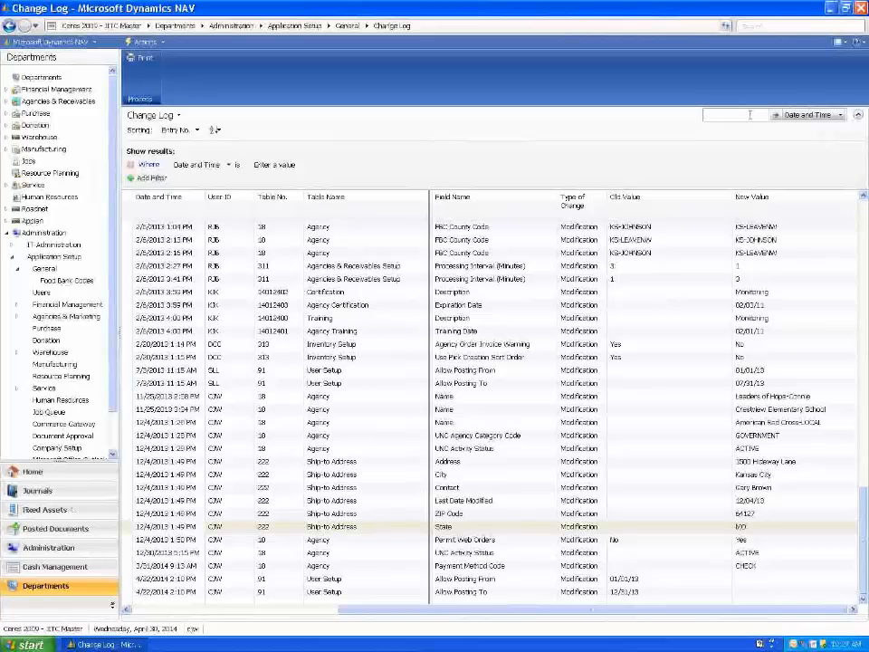
text(0101..1)
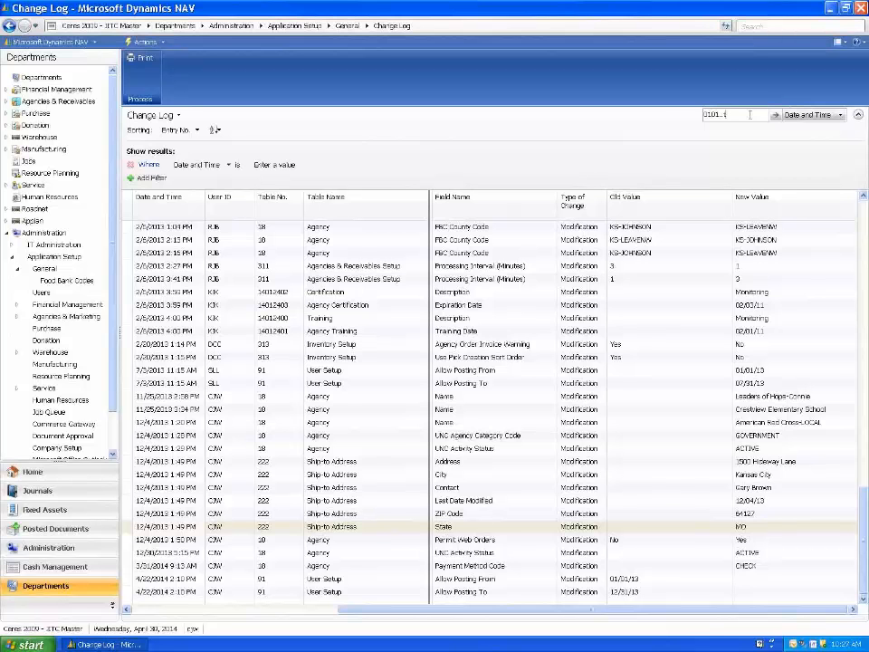
key(Return)
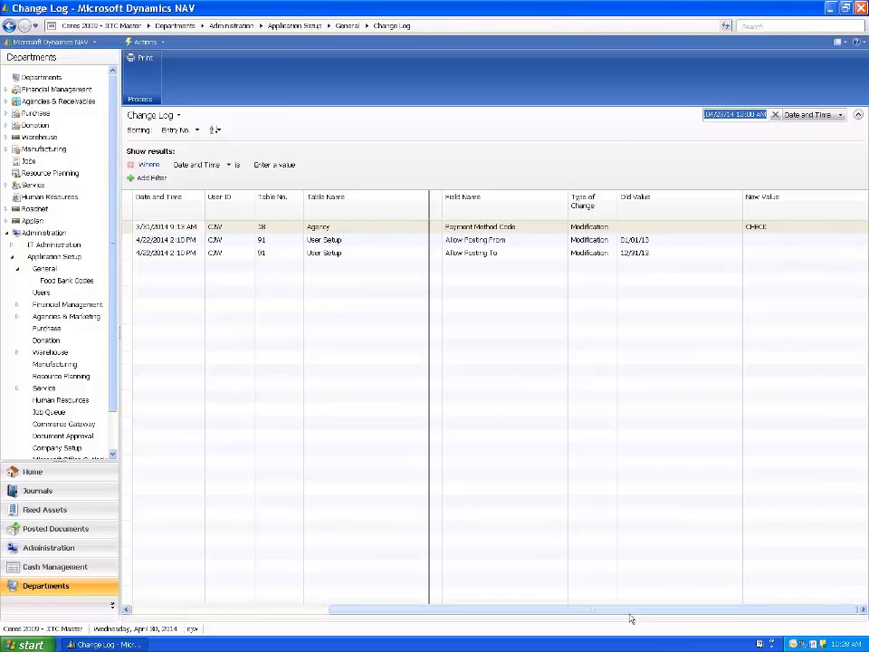
Narrow the Primary Key and Field Name columns of the filtered Change Log.
drag(629, 616, 326, 609)
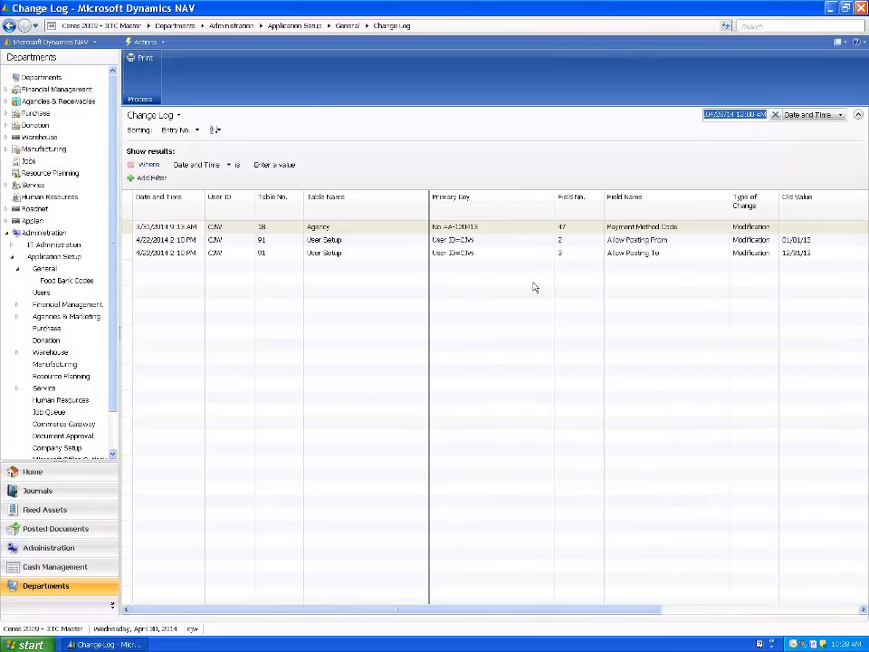
click(503, 204)
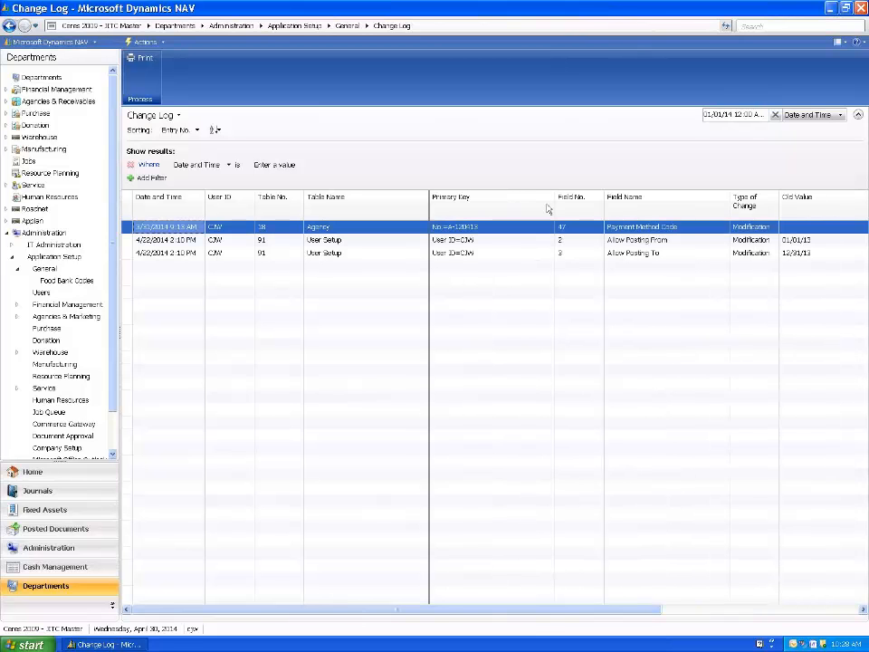
drag(554, 203, 485, 201)
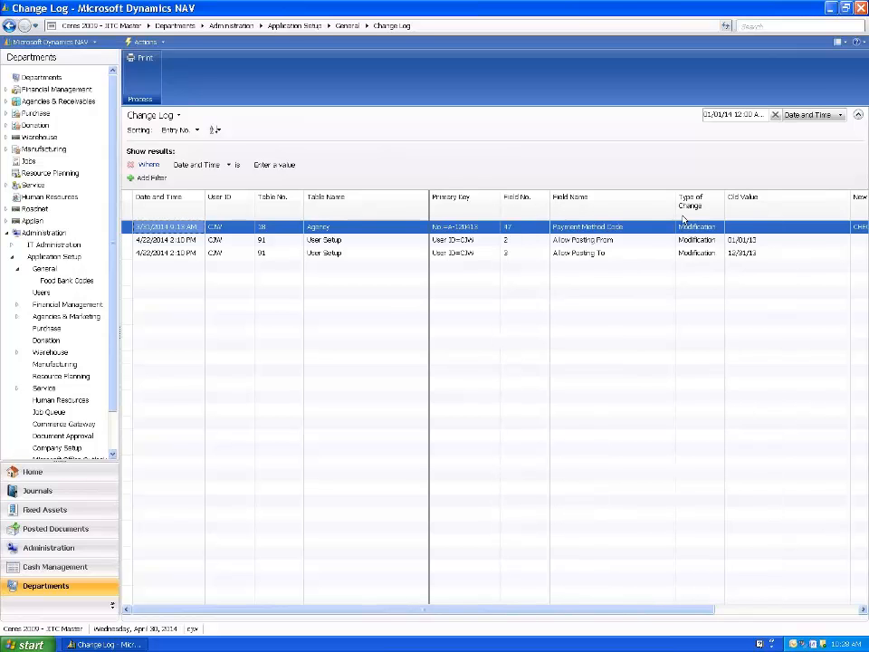
drag(677, 211, 647, 262)
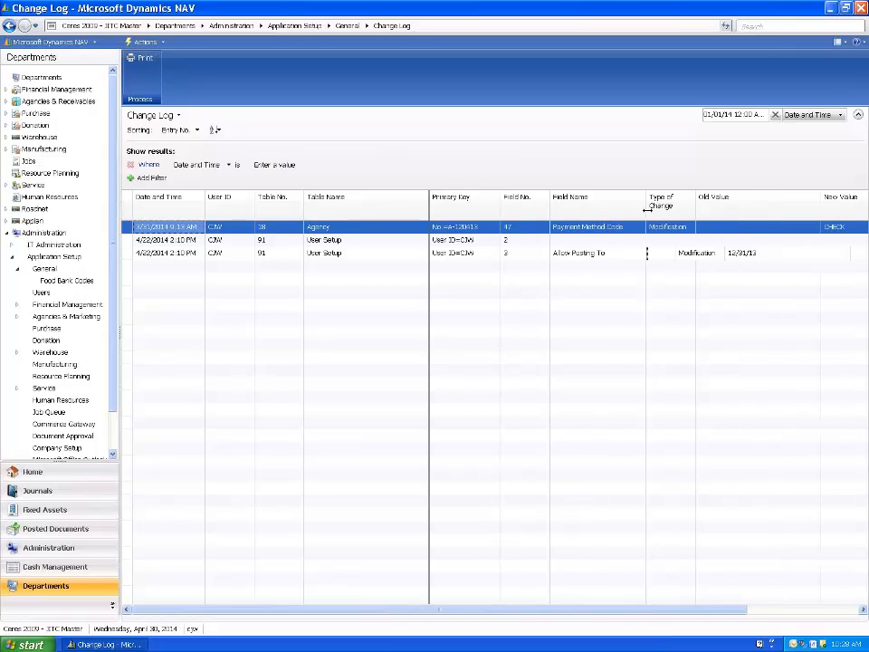
Narrow the Old Value and Table Name columns of the Change Log list.
drag(822, 201, 745, 200)
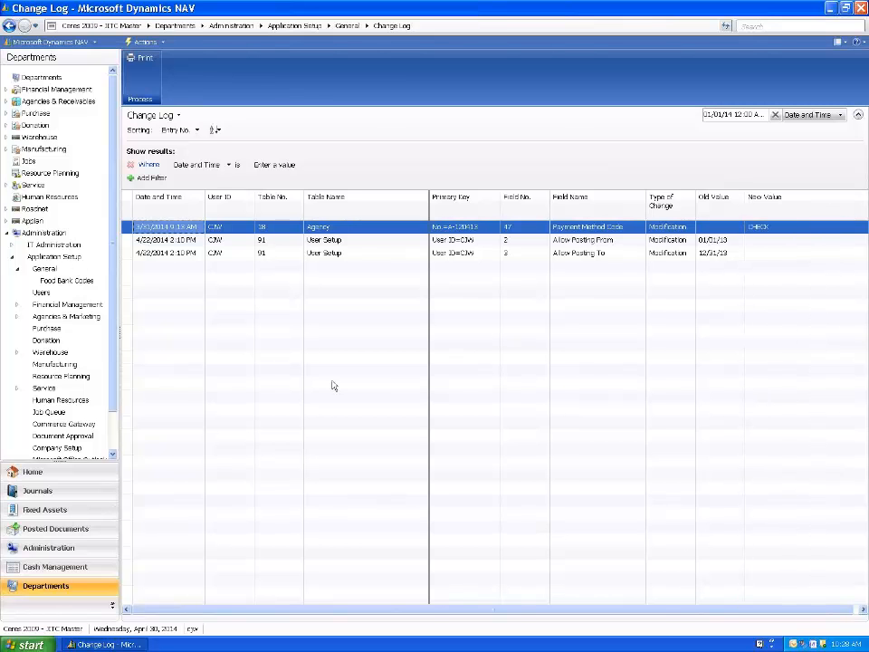
drag(425, 197, 352, 196)
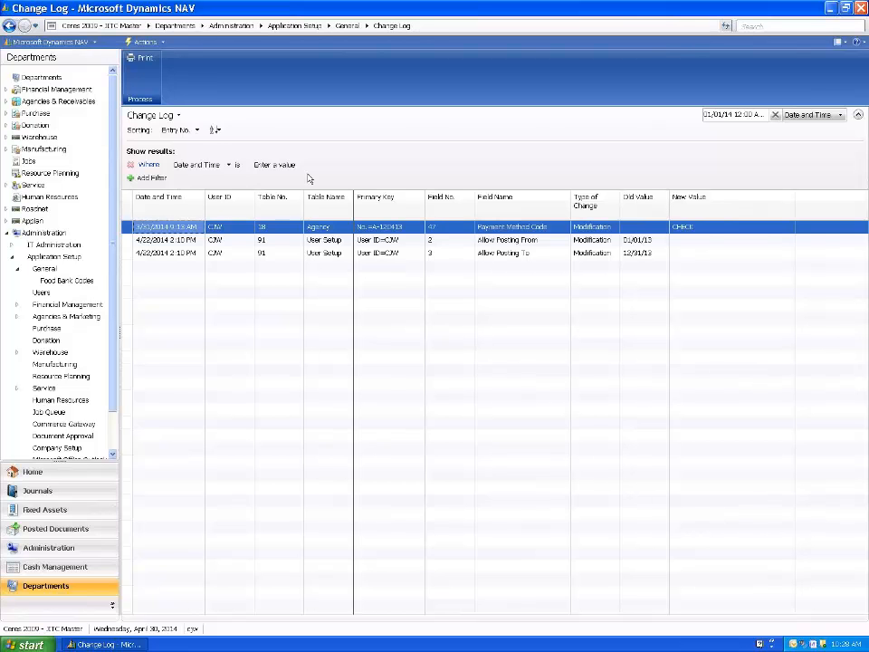
Clear the Date and Time filter of the Change Log and filter the entries by User ID CJW instead.
click(179, 115)
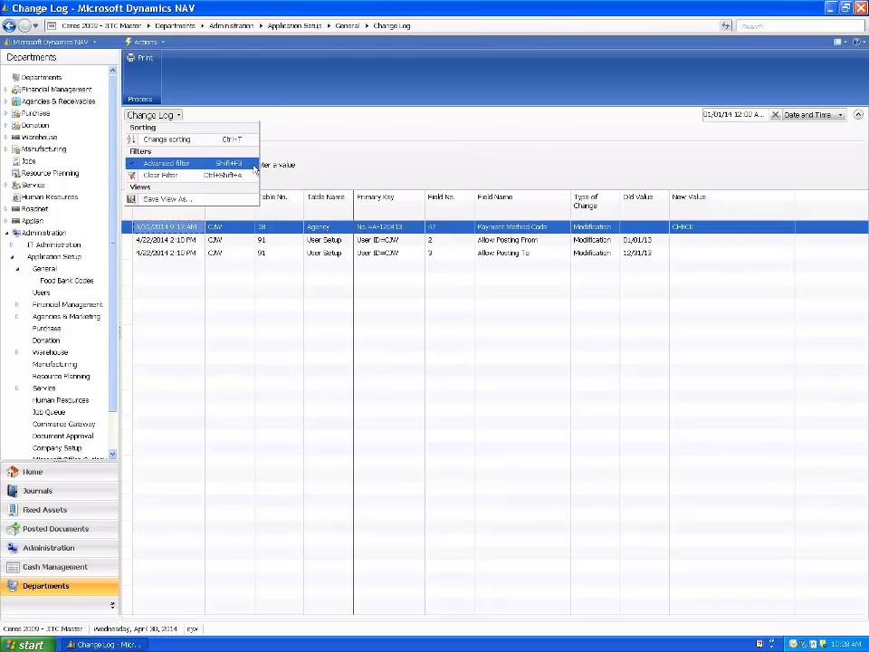
click(156, 164)
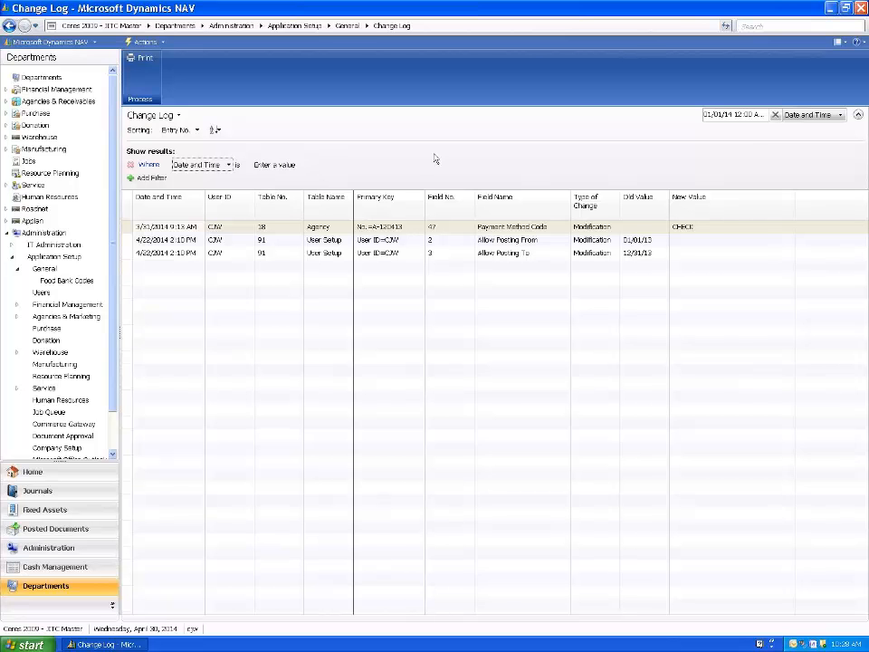
click(775, 115)
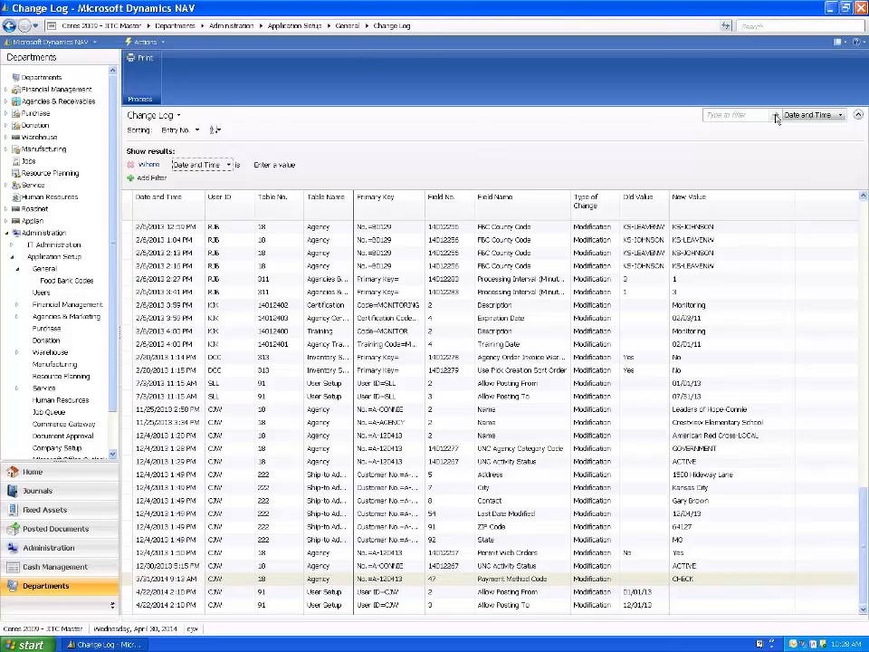
click(816, 116)
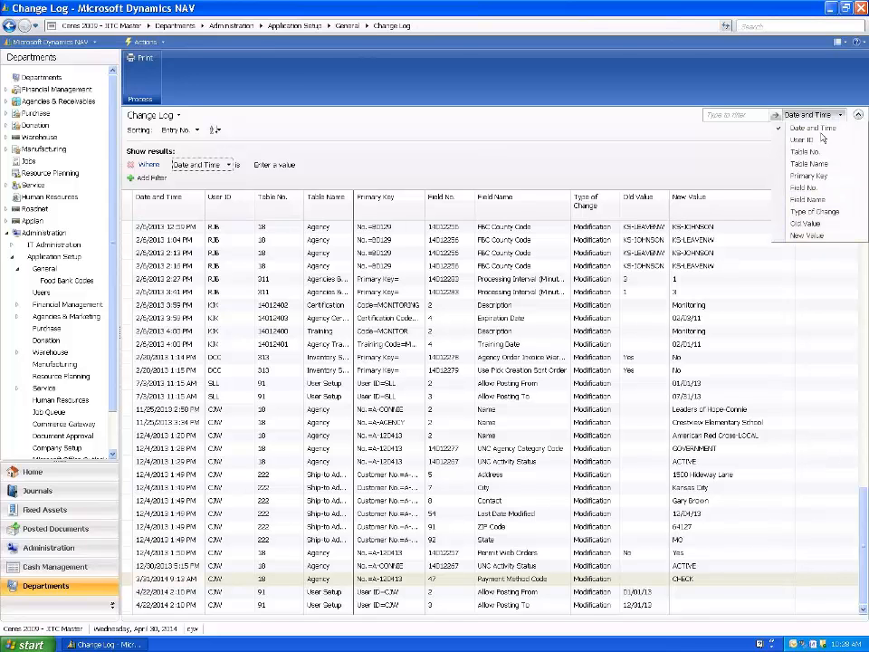
click(806, 140)
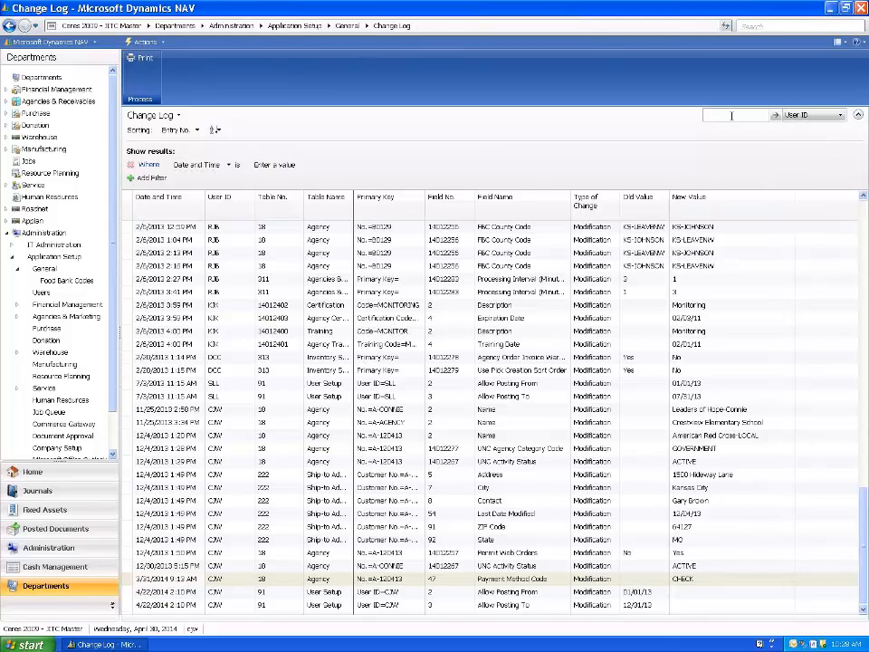
text(CJW)
key(Return)
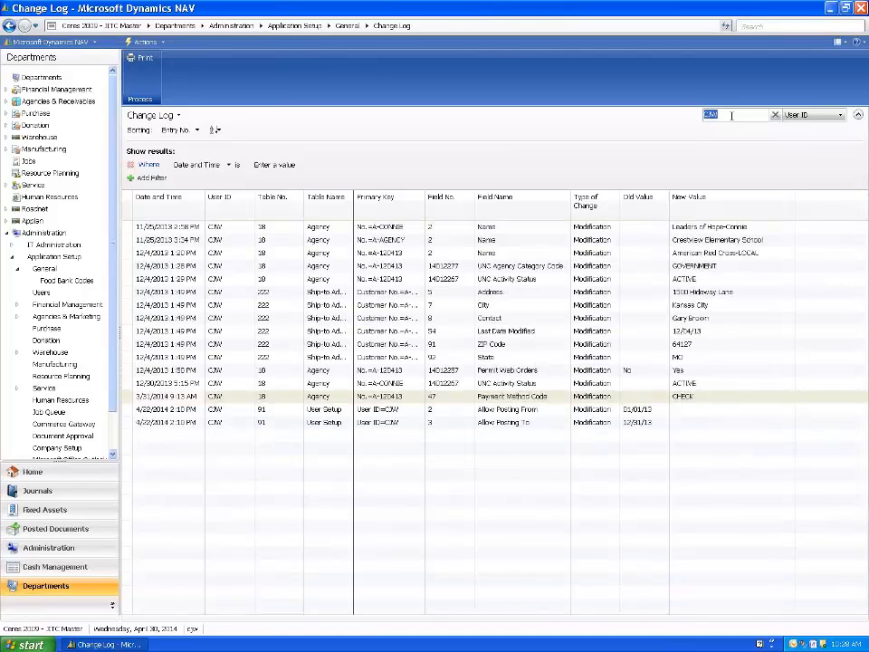
Add a second filter line that limits the Change Log to the Table Name Agency.
click(154, 179)
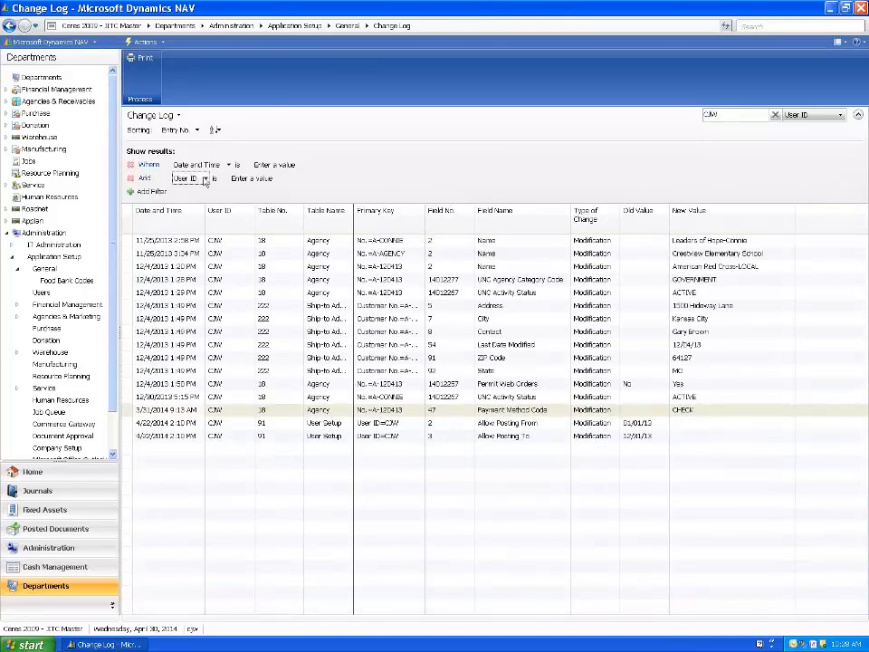
click(206, 178)
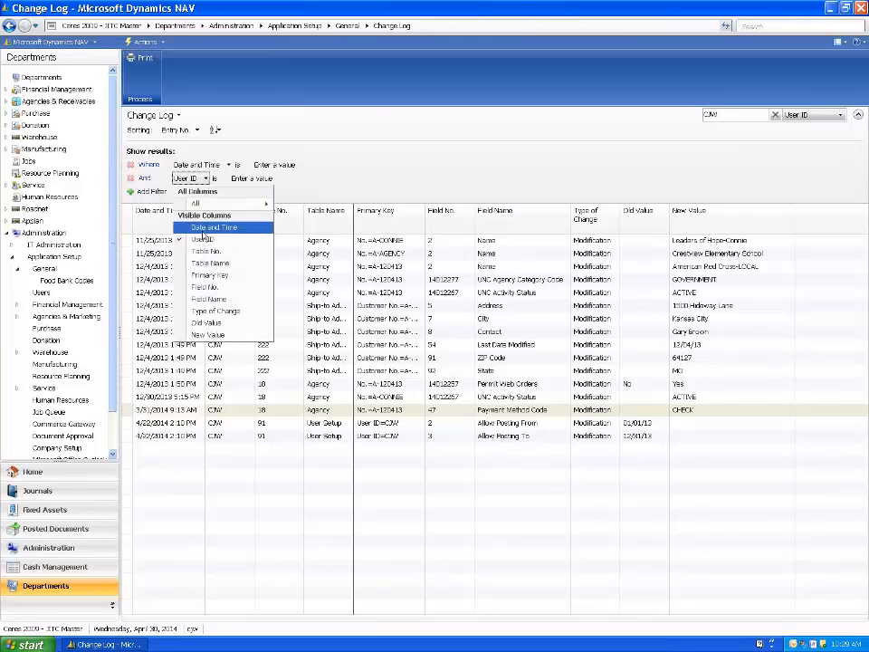
click(201, 262)
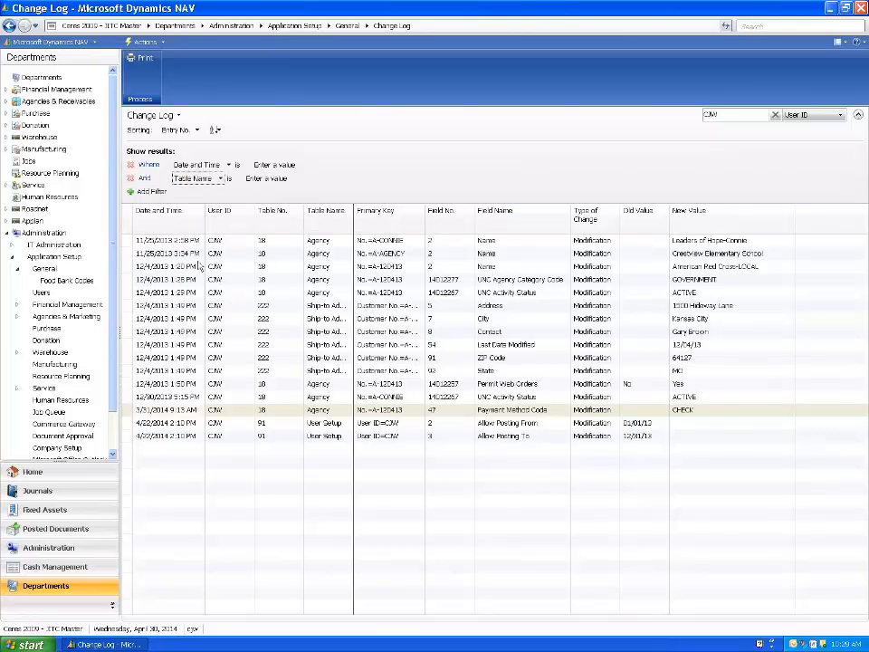
click(278, 180)
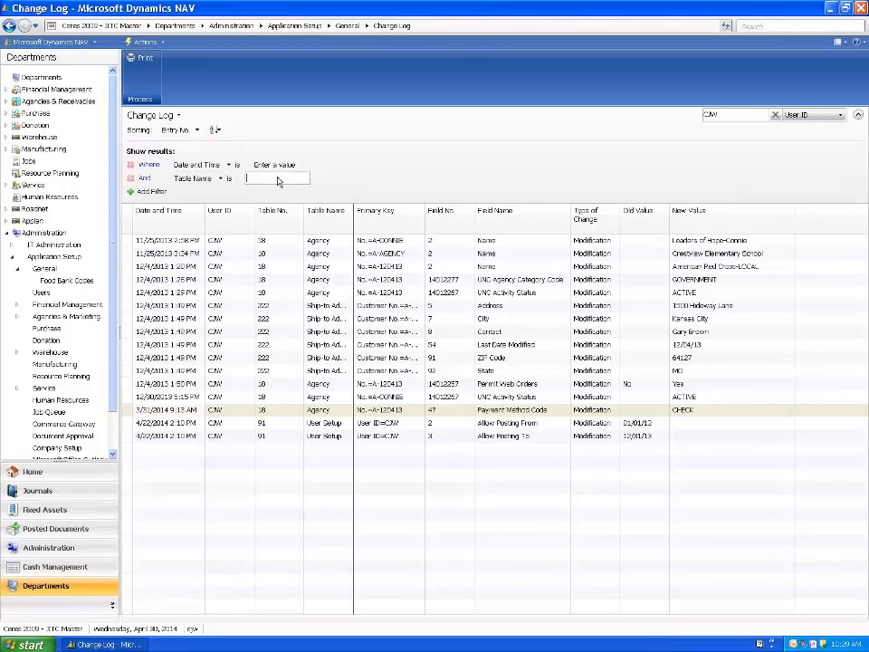
text(Agency)
key(Return)
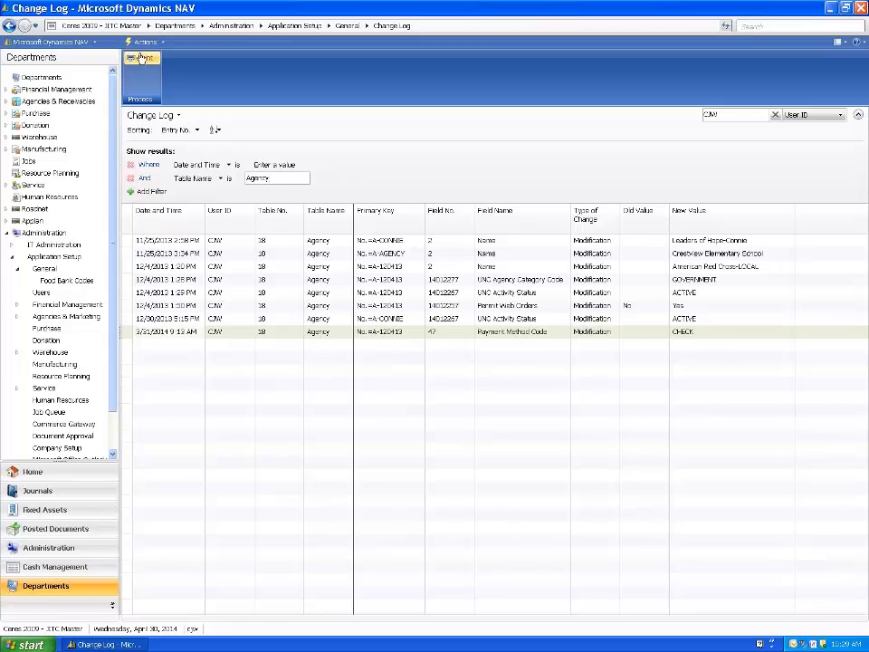
Open the Change Log Entries print request, enlarge and reposition it, and preview the report with the User ID and Table Name filters.
click(145, 42)
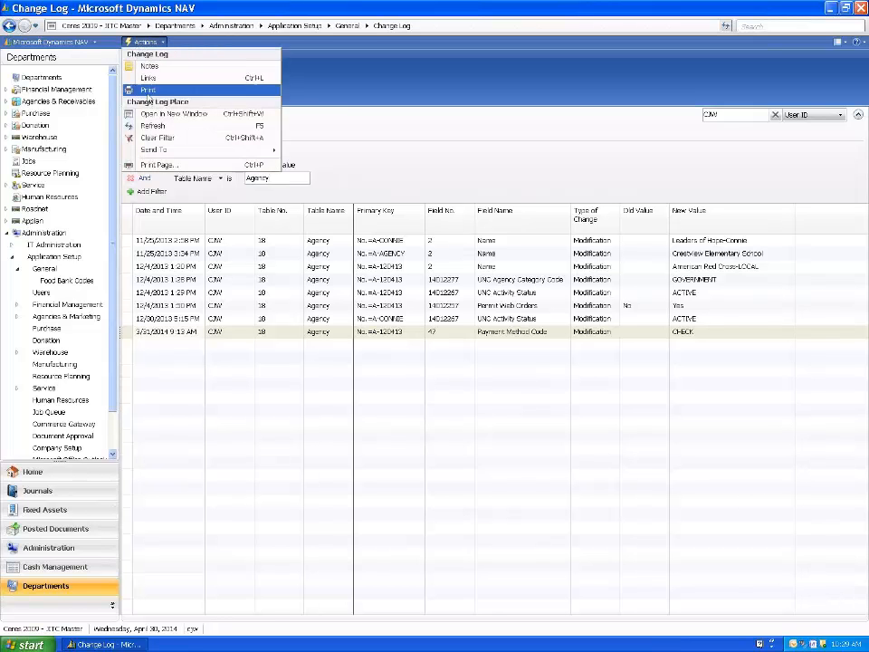
click(341, 114)
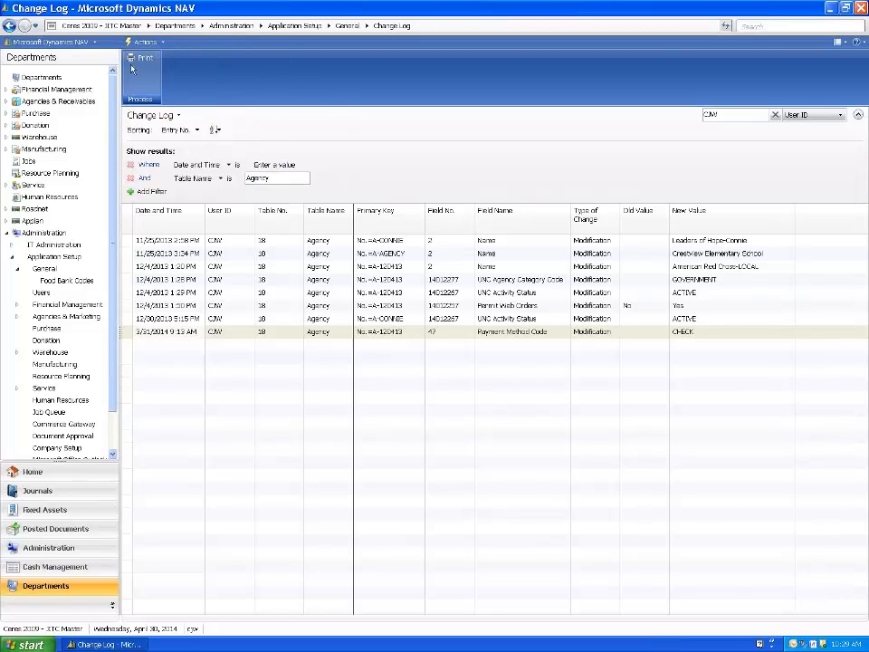
click(142, 62)
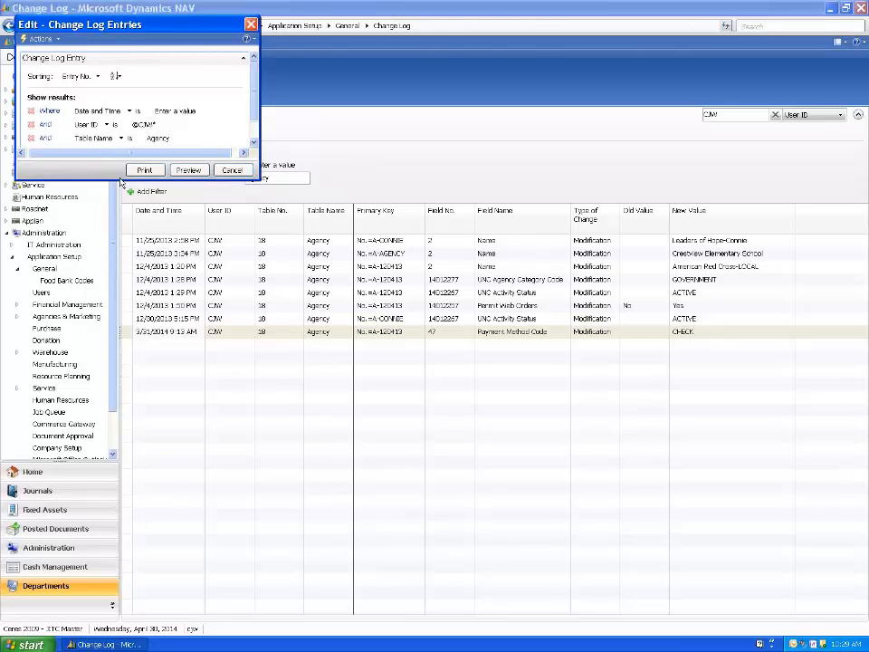
drag(122, 180, 123, 228)
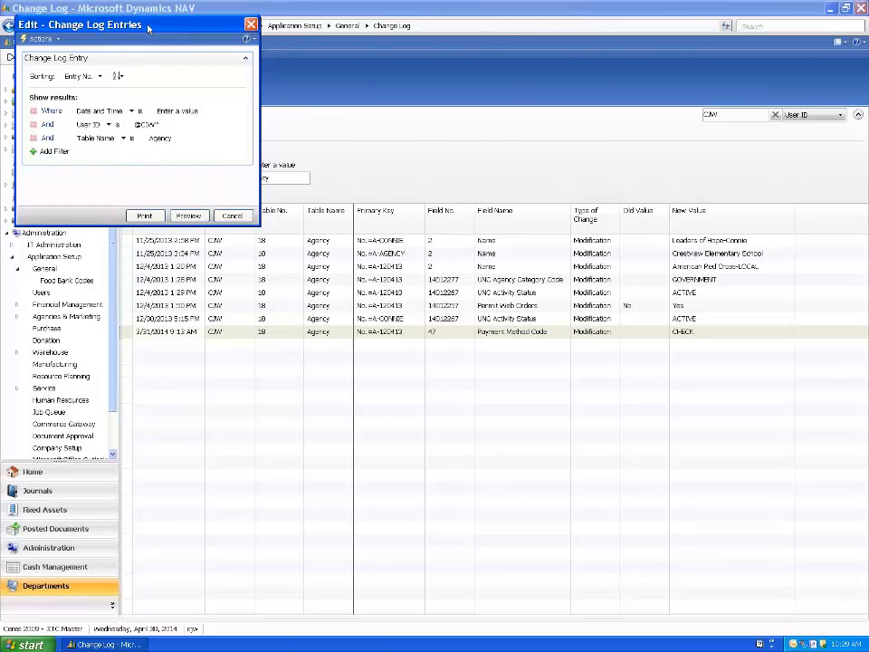
drag(147, 27, 489, 56)
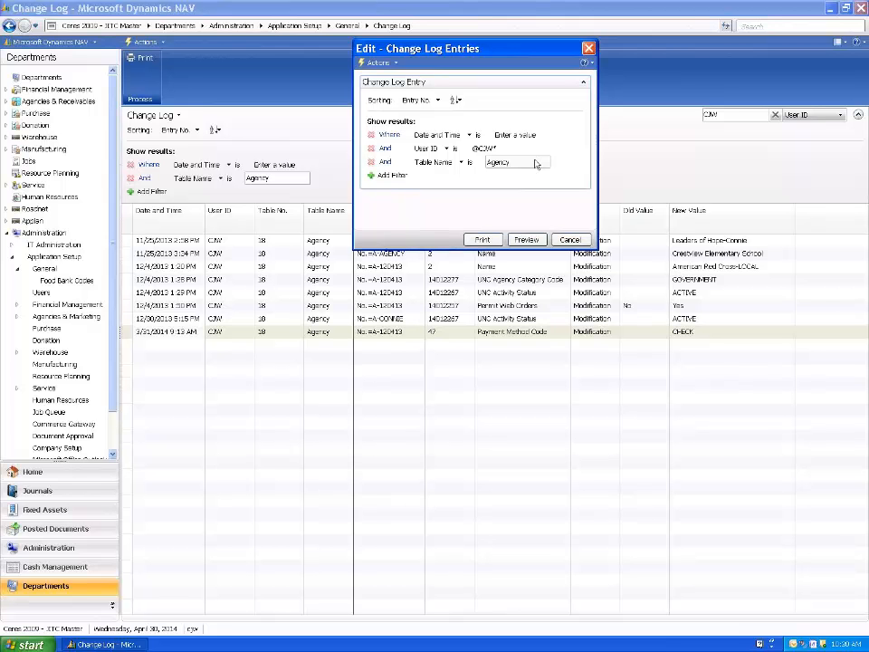
click(526, 240)
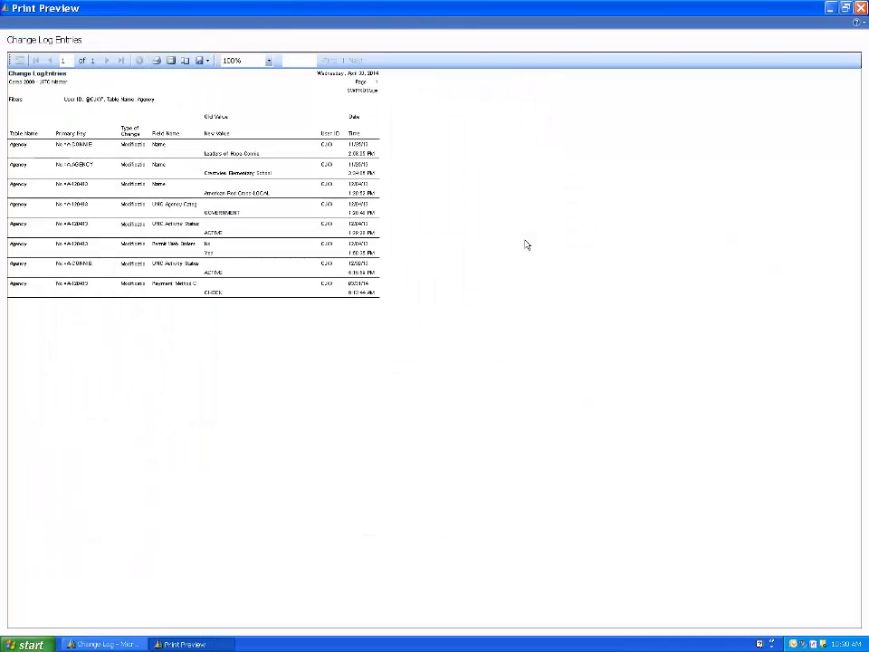
Check which file formats the previewed report can be exported to, and close the print preview.
click(207, 61)
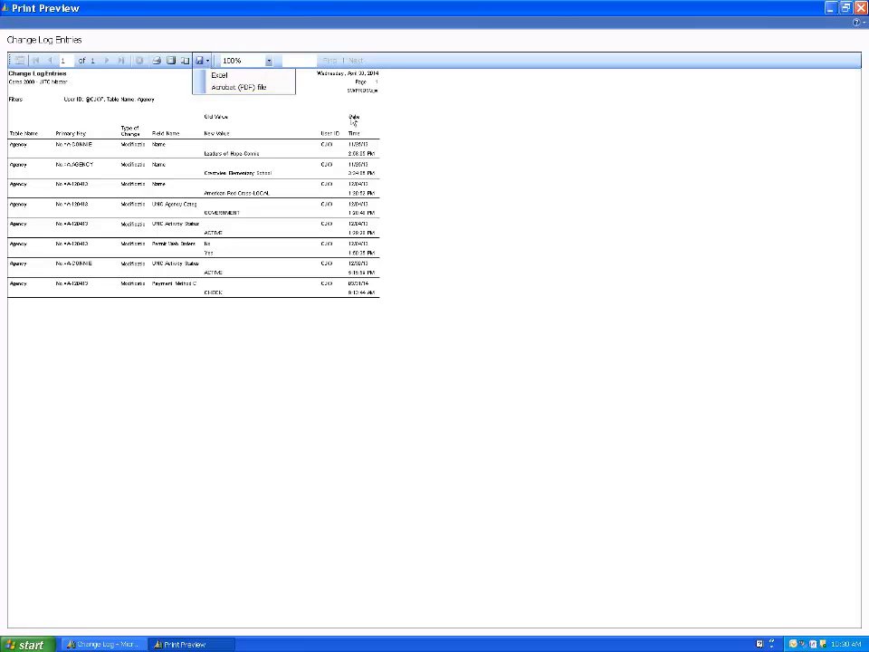
click(483, 169)
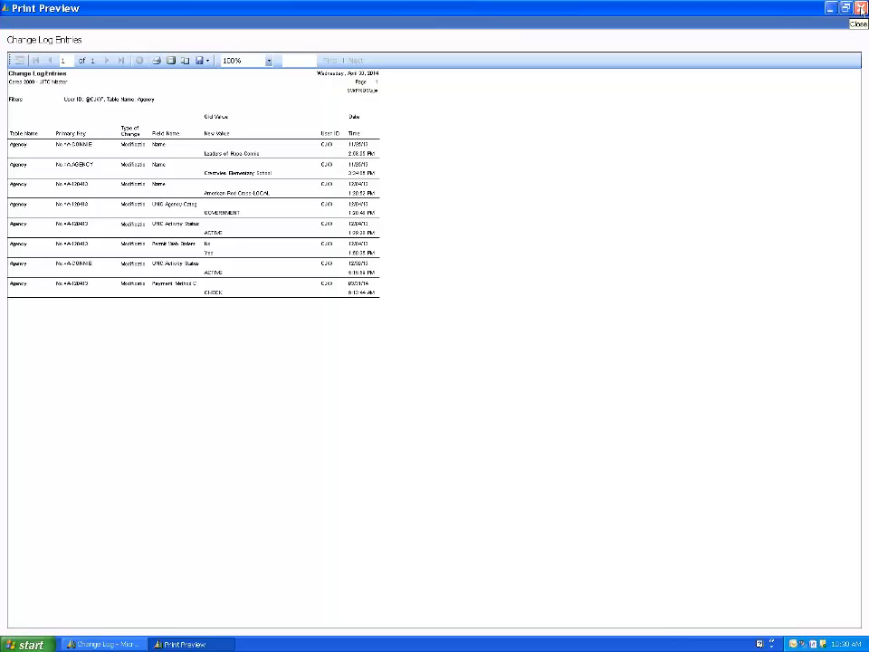
click(861, 8)
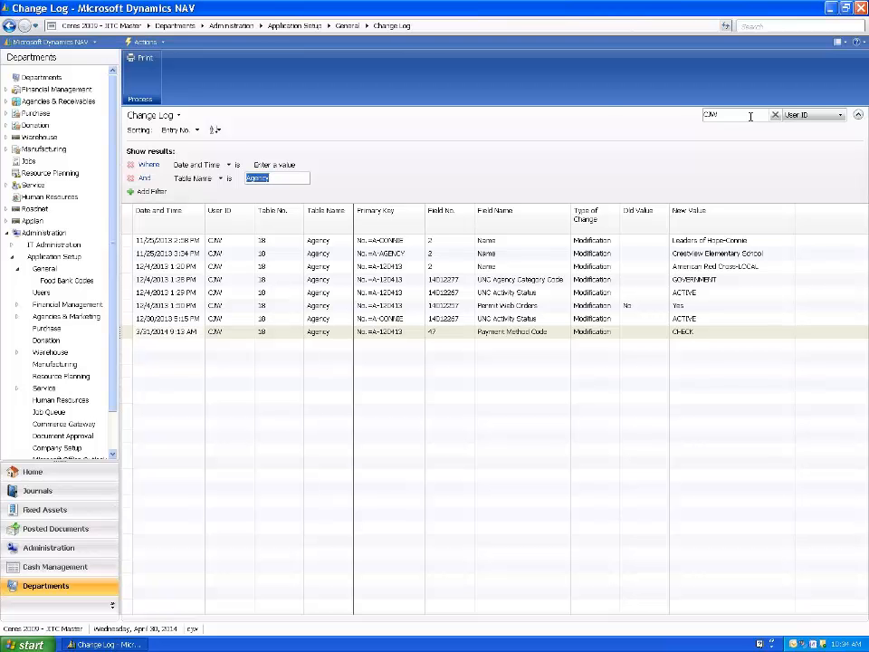
Clear the User ID filter and the Table Name value so the Change Log list is unfiltered.
click(775, 116)
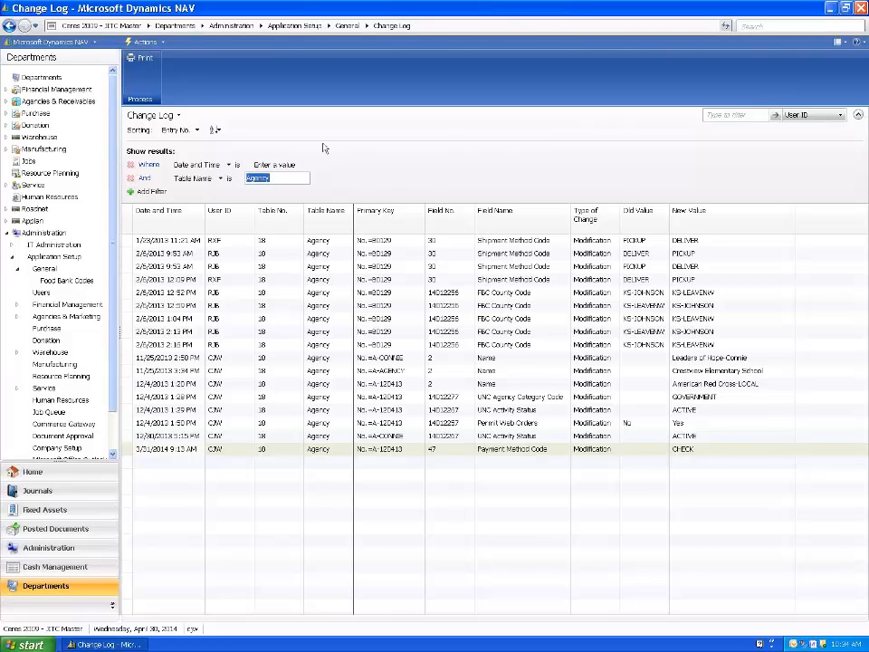
key(Delete)
click(239, 139)
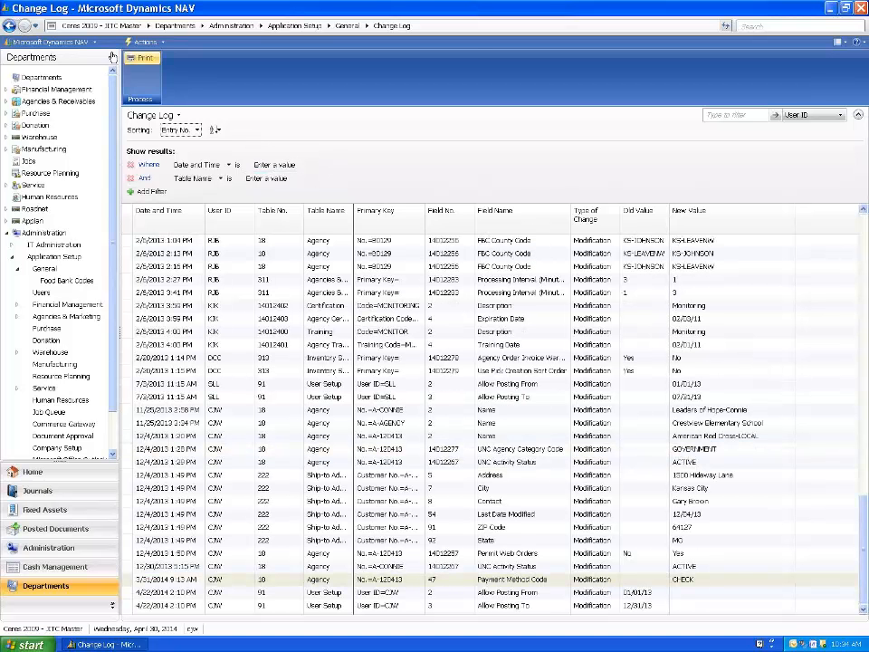
Preview the Change Log Entries report with the filters kept in its print request, and close the preview.
click(138, 60)
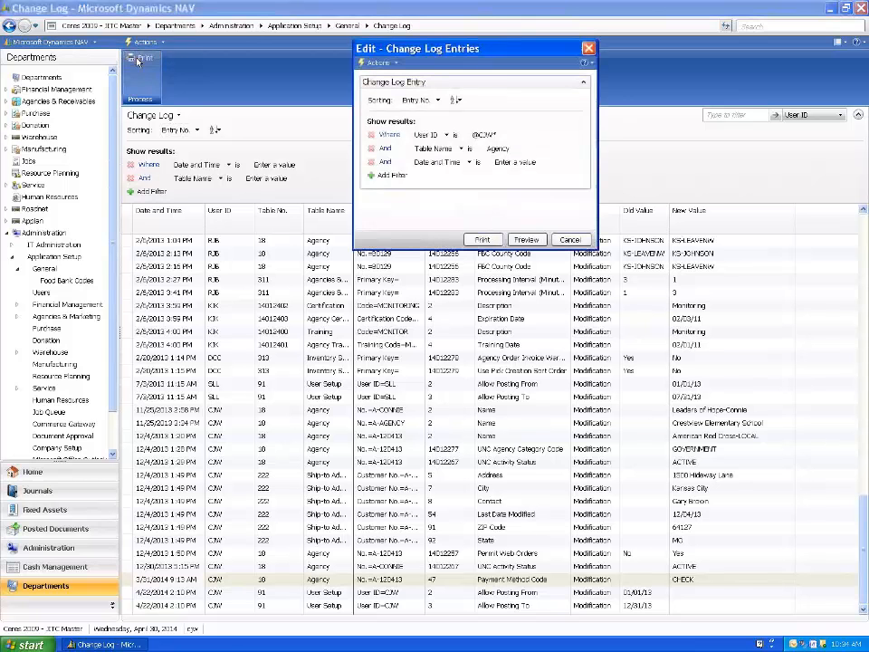
click(527, 239)
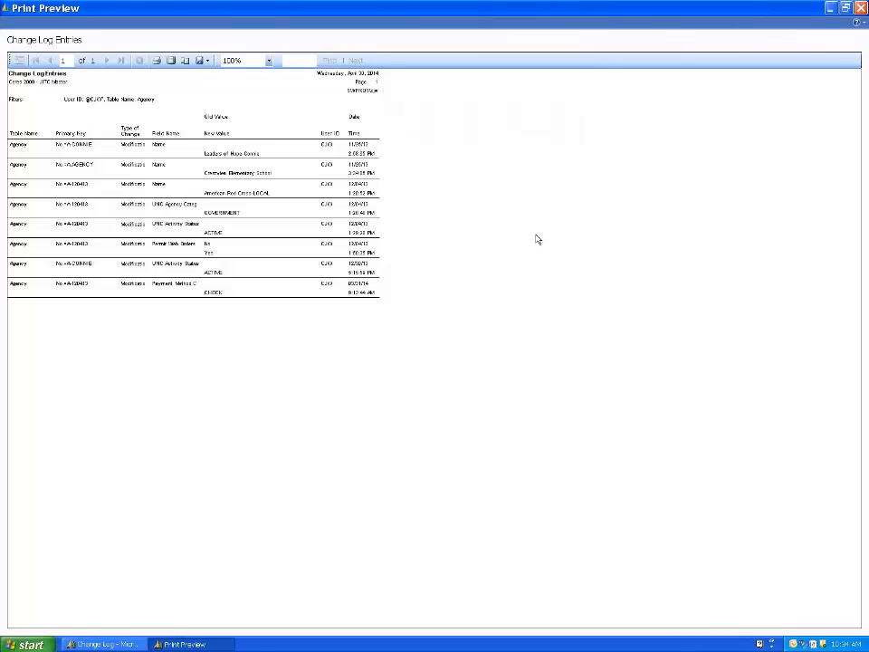
key(Escape)
click(210, 268)
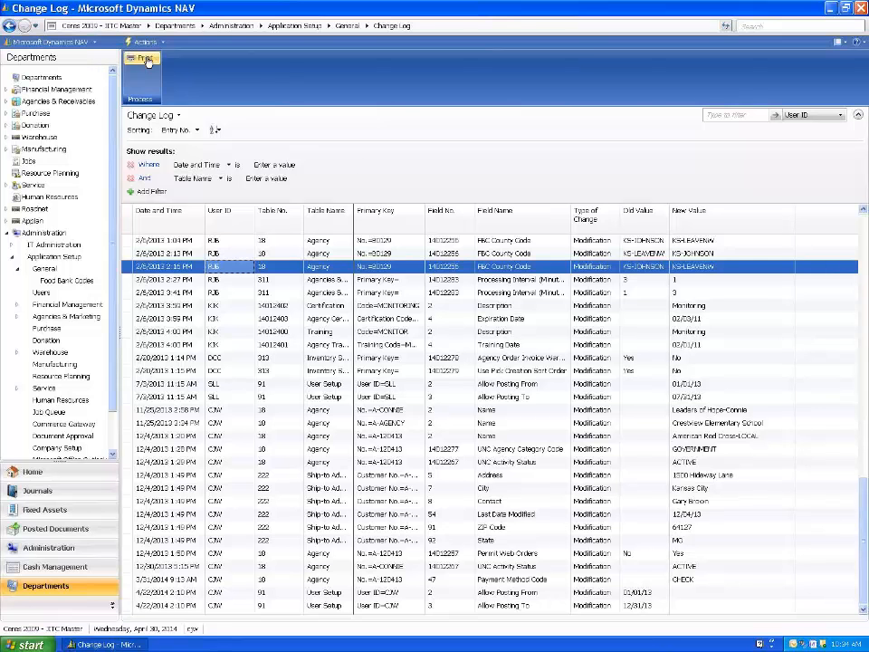
Remove the User ID and Table Name filter values from the Change Log Entries print request and preview the full report.
click(142, 60)
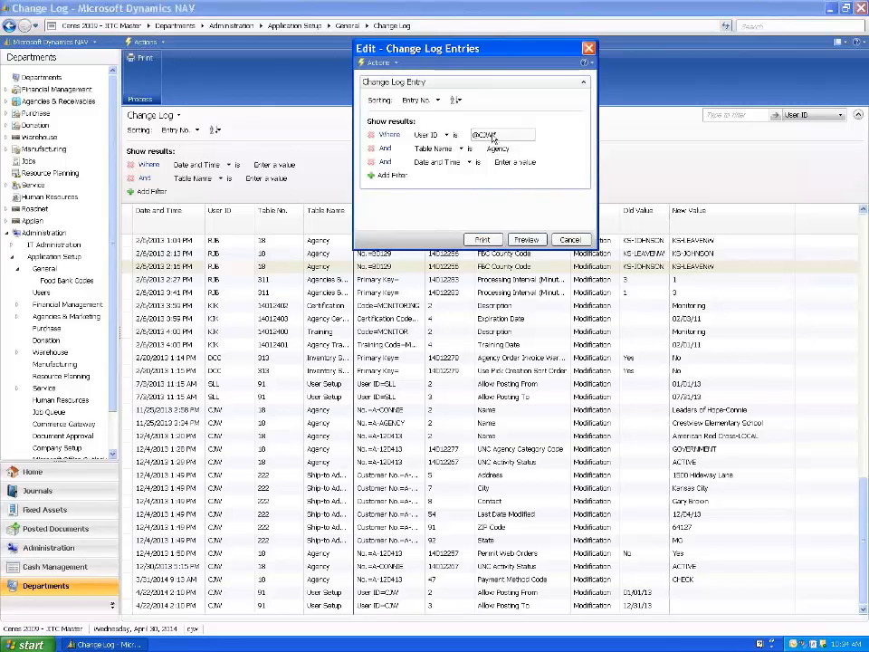
click(492, 138)
key(Delete)
key(Tab)
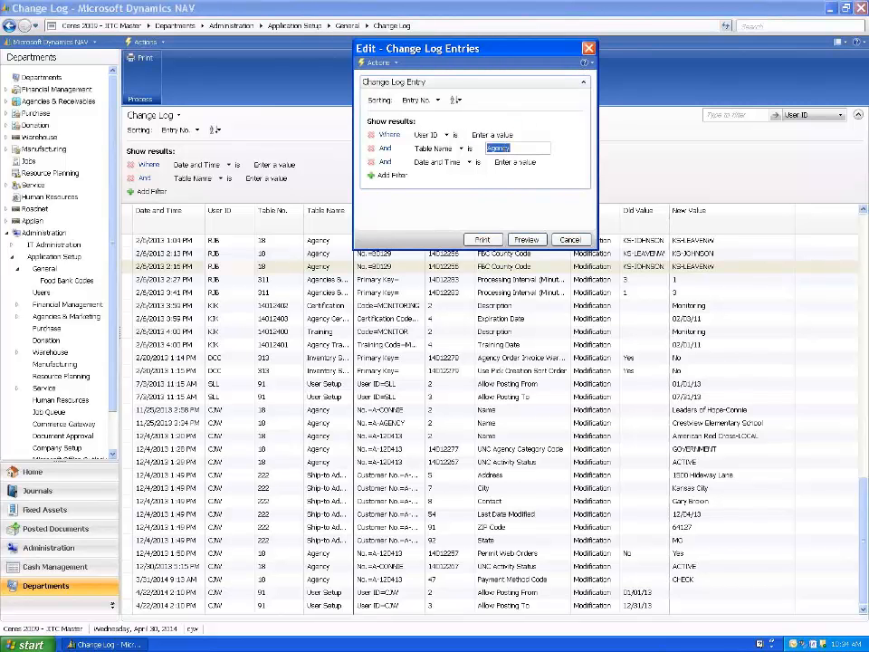
key(Delete)
click(527, 240)
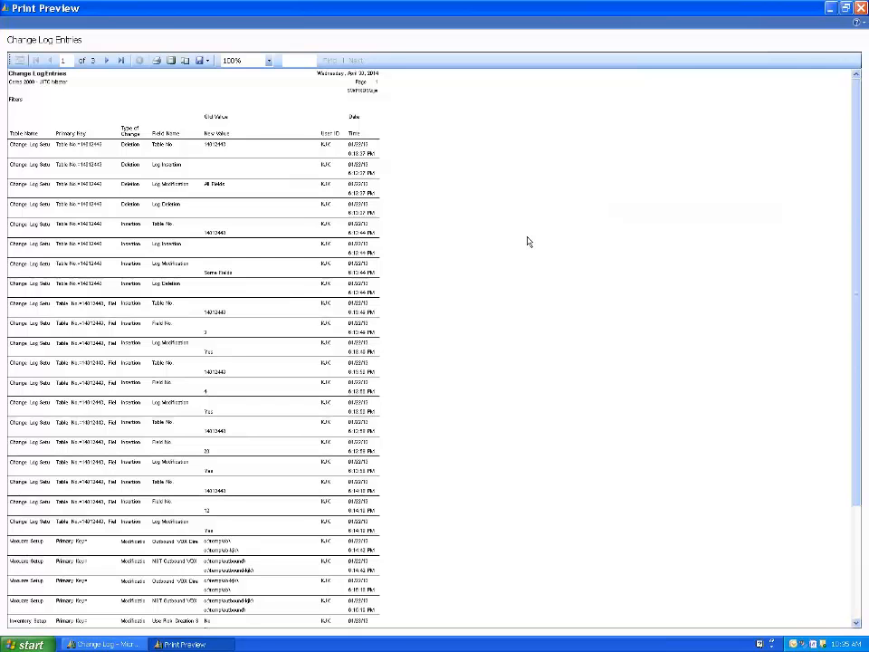
Start the NAV 2009 SP1 Classic SQL client, dismiss the license message and cancel its login.
click(31, 645)
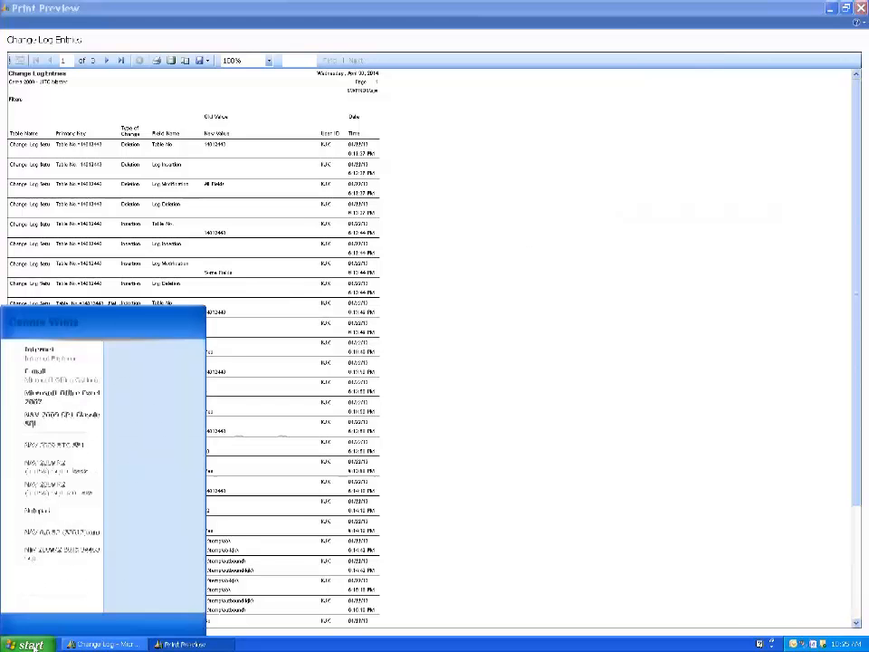
click(33, 418)
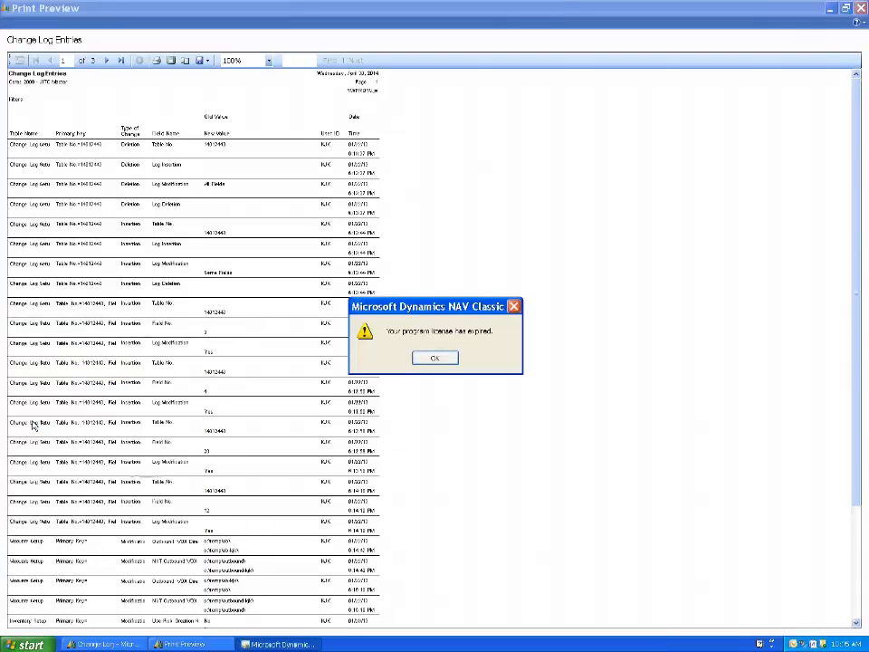
click(442, 360)
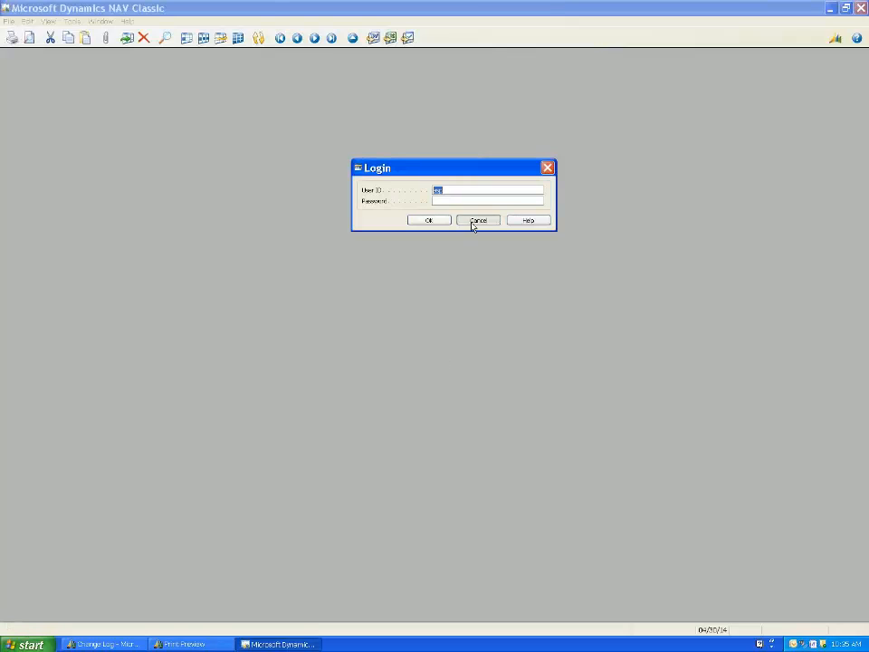
click(477, 220)
click(187, 236)
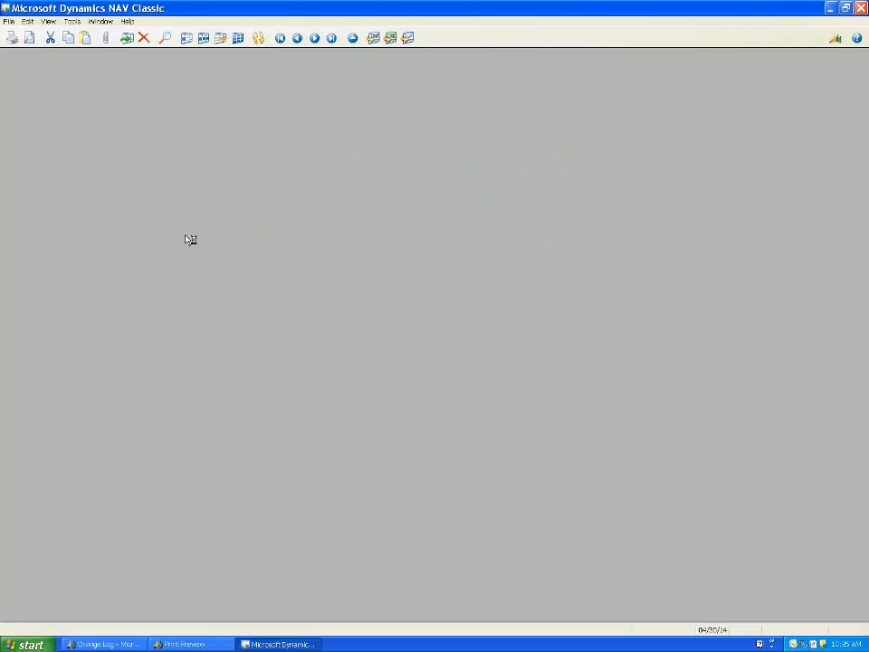
Change the client's license to the file Ceres Dev license.flf and close the license information.
click(76, 21)
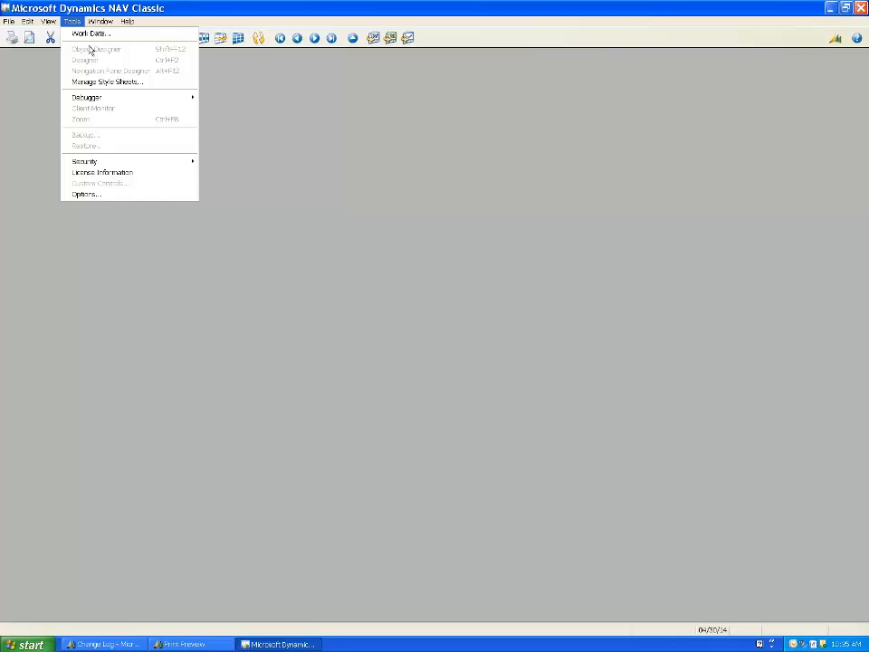
click(101, 172)
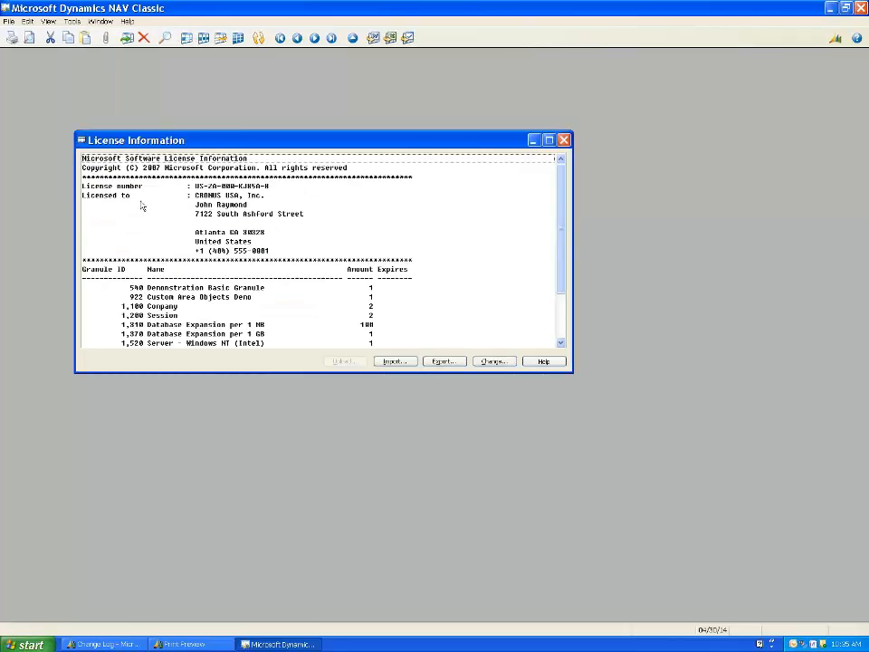
click(495, 362)
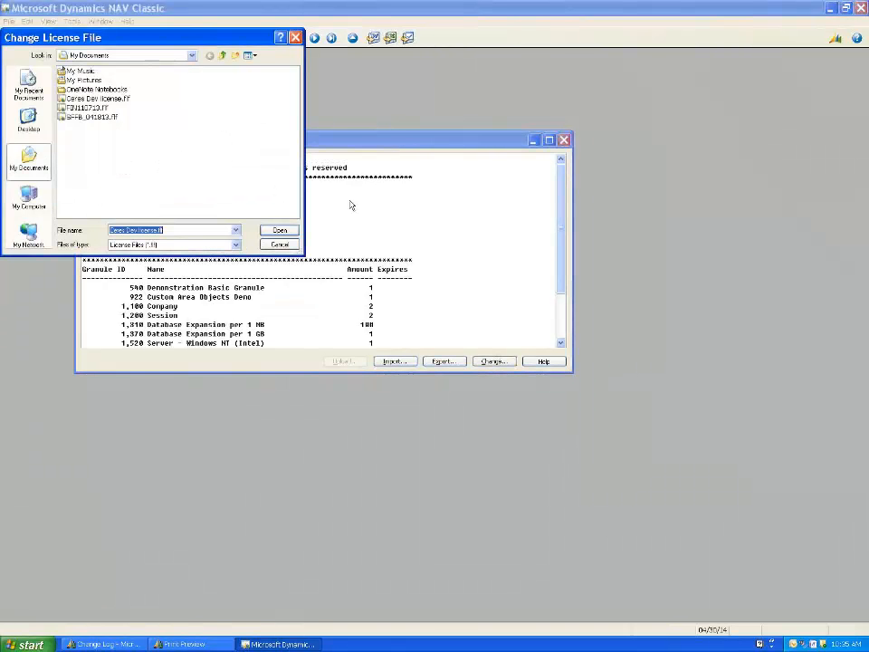
click(288, 231)
click(562, 141)
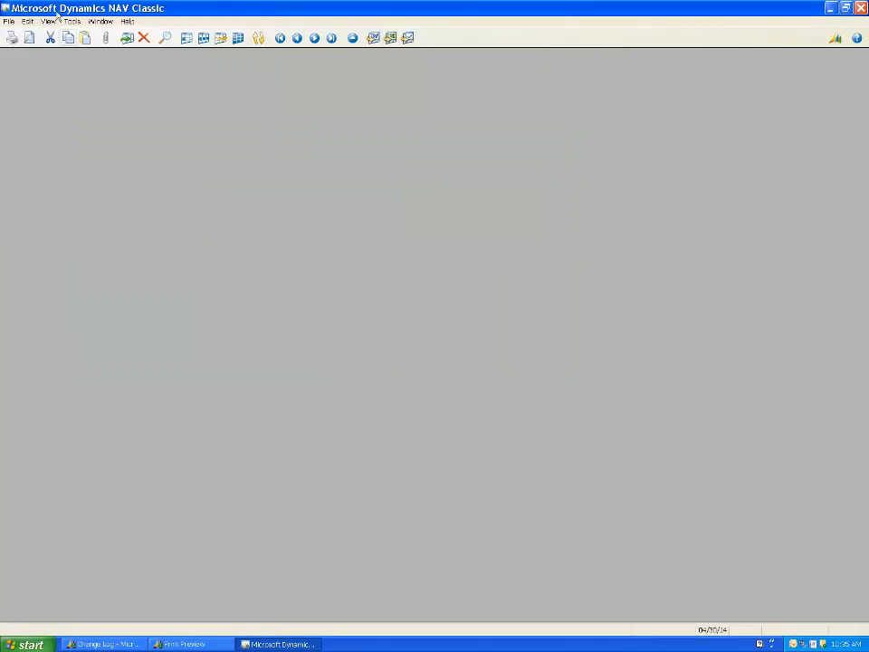
Log in to the Ceres 2009 - JITC Master company with the existing user ID and the account password.
click(9, 21)
click(29, 145)
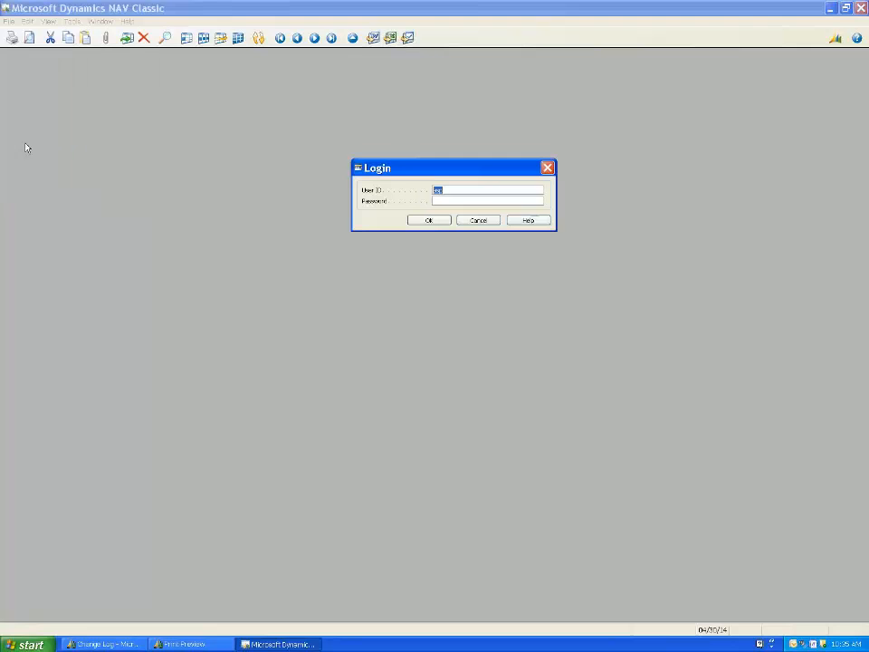
key(Tab)
text(**)
key(BackSpace)
key(BackSpace)
text(*******)
key(super+f)
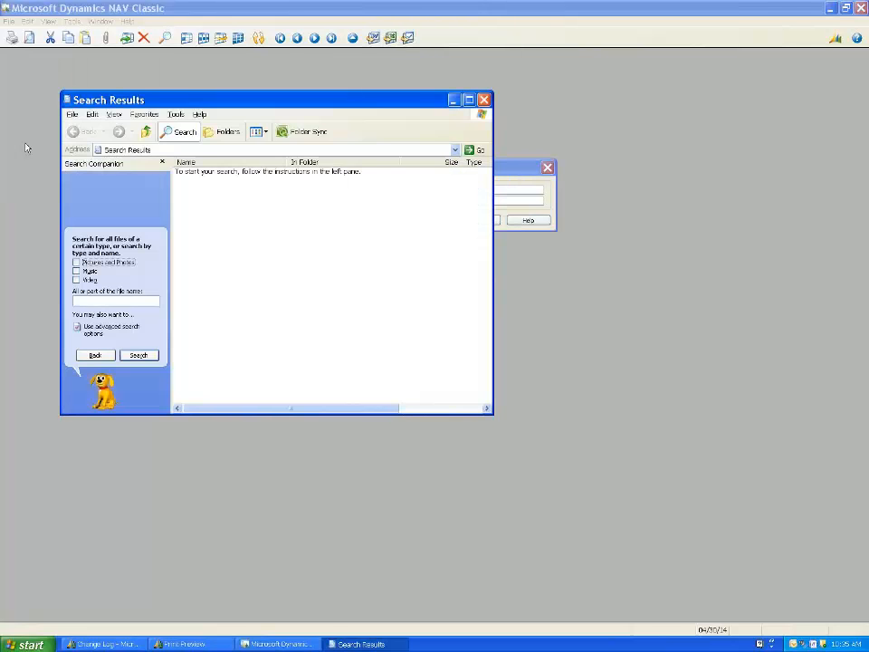
click(484, 100)
click(433, 221)
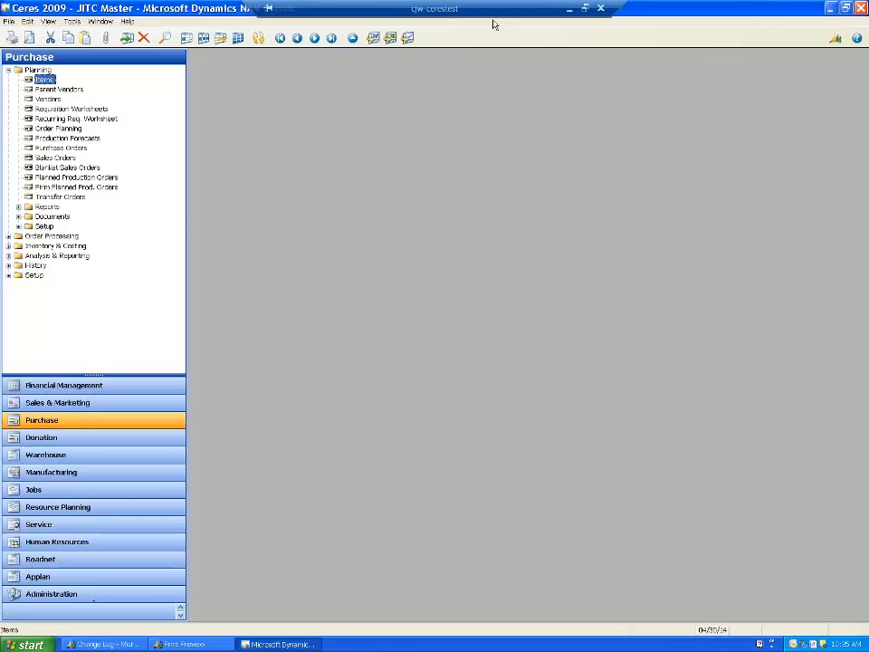
Find the tables named "change log" in the Object Designer, matching any part of the name and finding as you type.
click(69, 21)
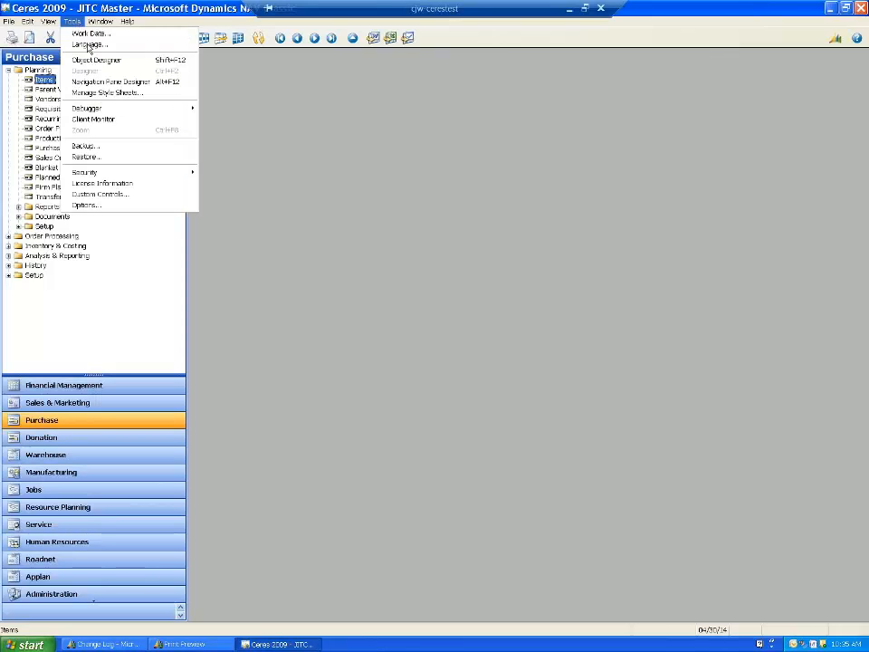
click(94, 60)
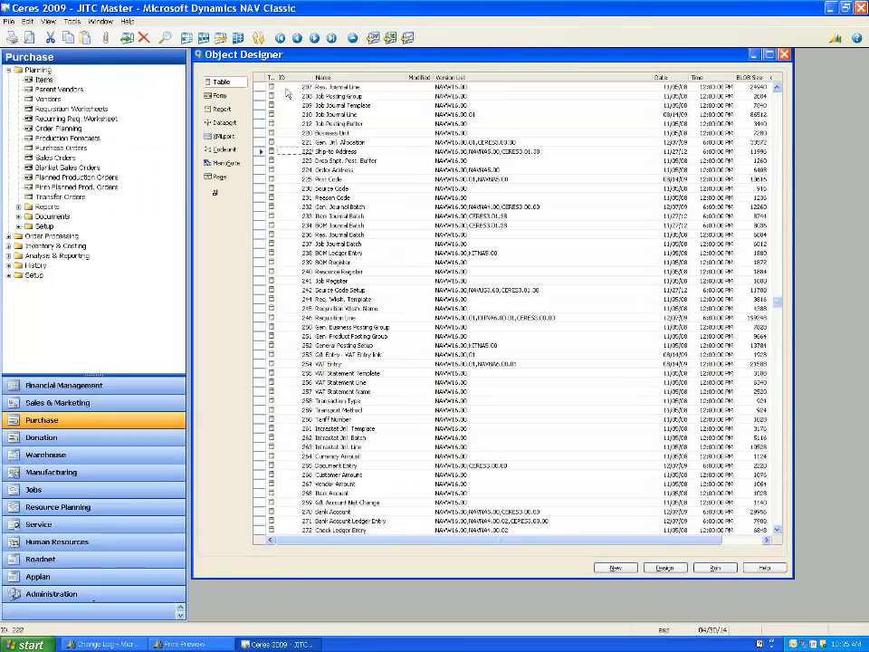
click(347, 106)
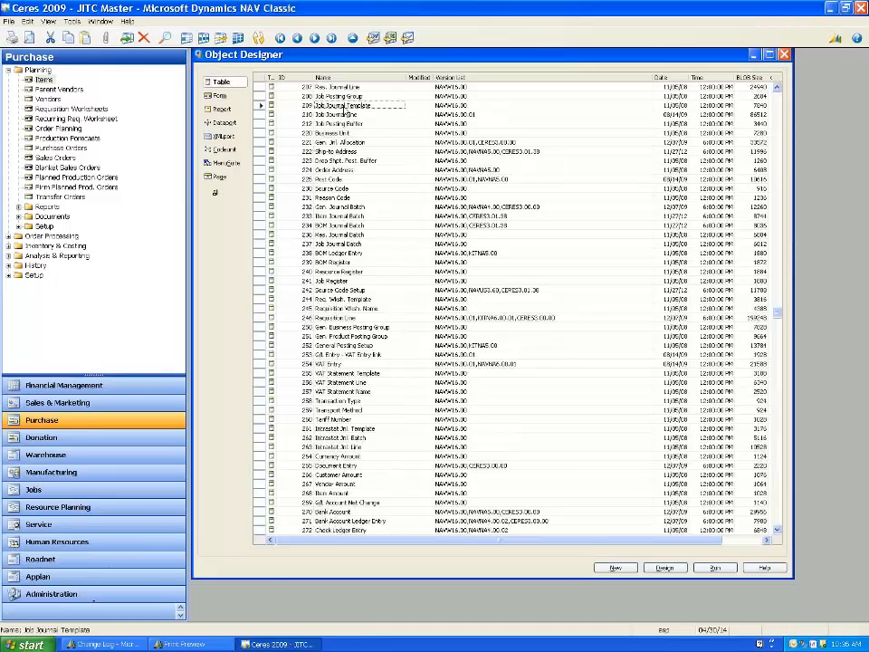
key(ctrl+f)
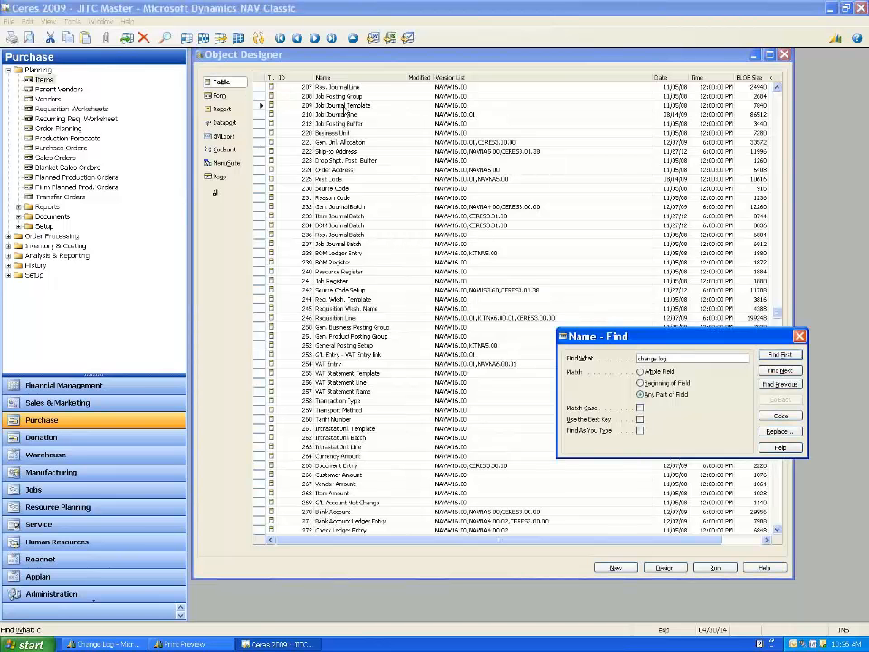
text(change log)
click(640, 431)
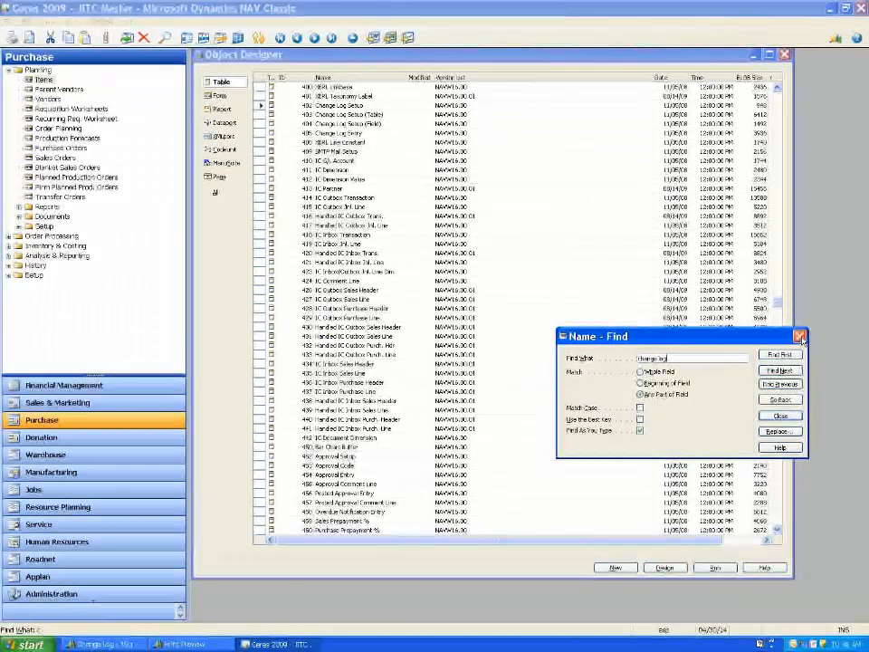
click(800, 337)
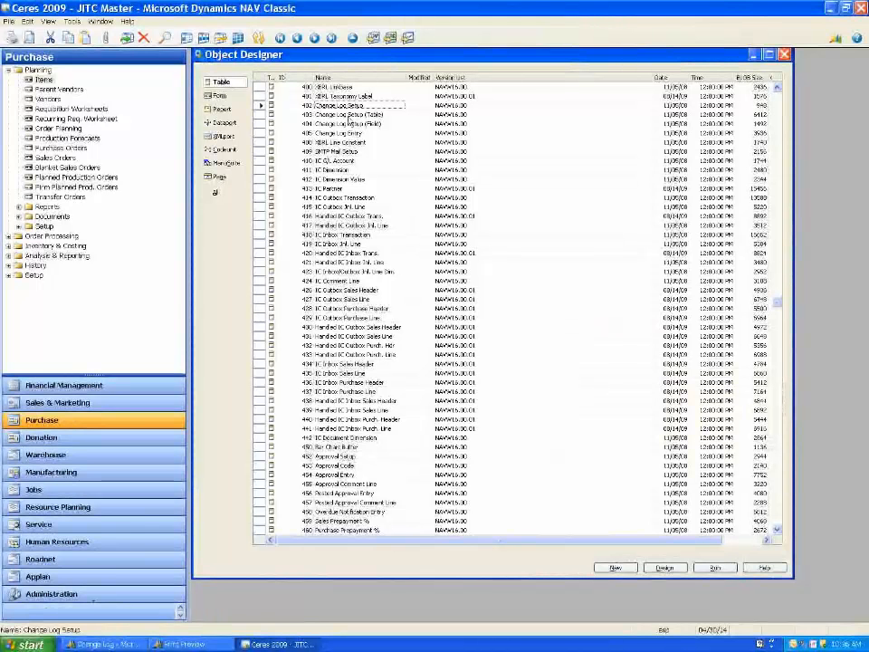
Run the Change Log Entry table from the Object Designer and maximize its window.
click(351, 135)
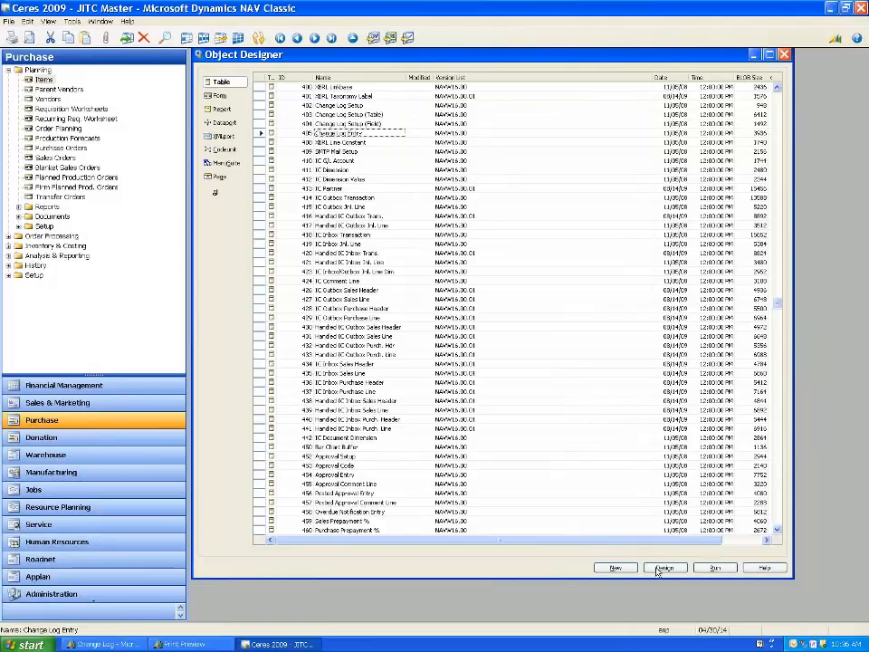
click(715, 568)
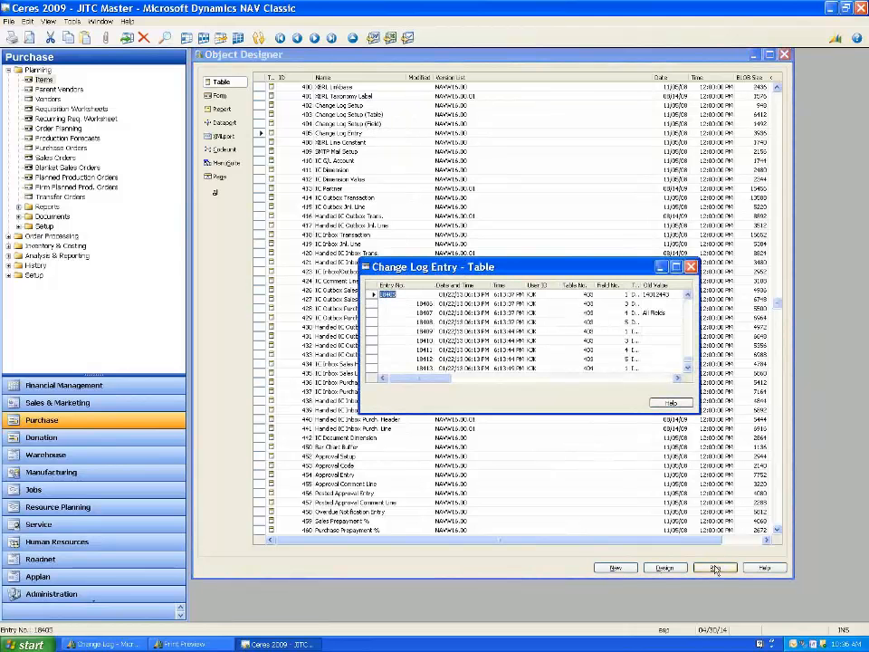
click(675, 266)
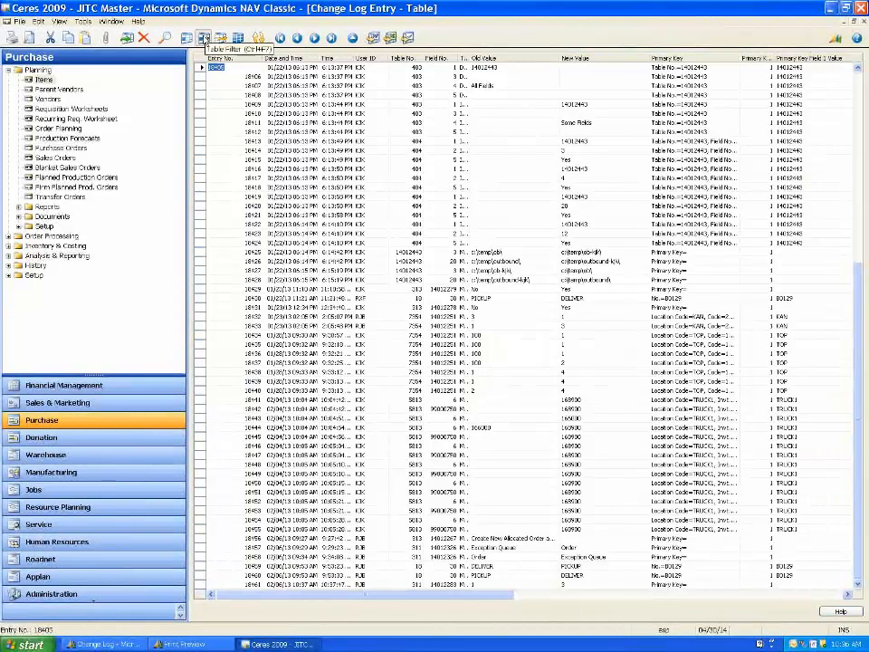
Look at the table filter and at the copy option for all Change Log Entry records without applying either.
click(204, 38)
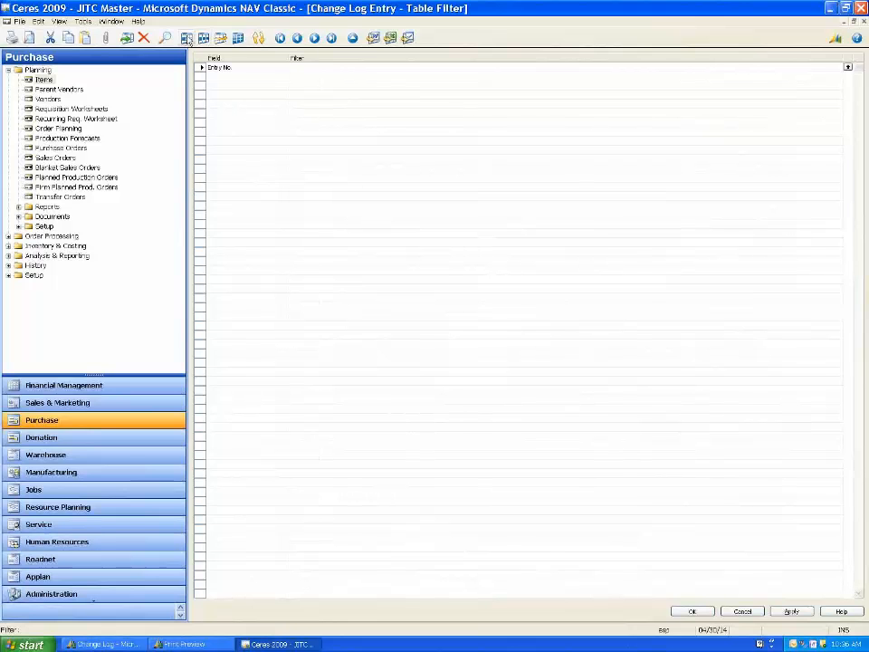
click(743, 611)
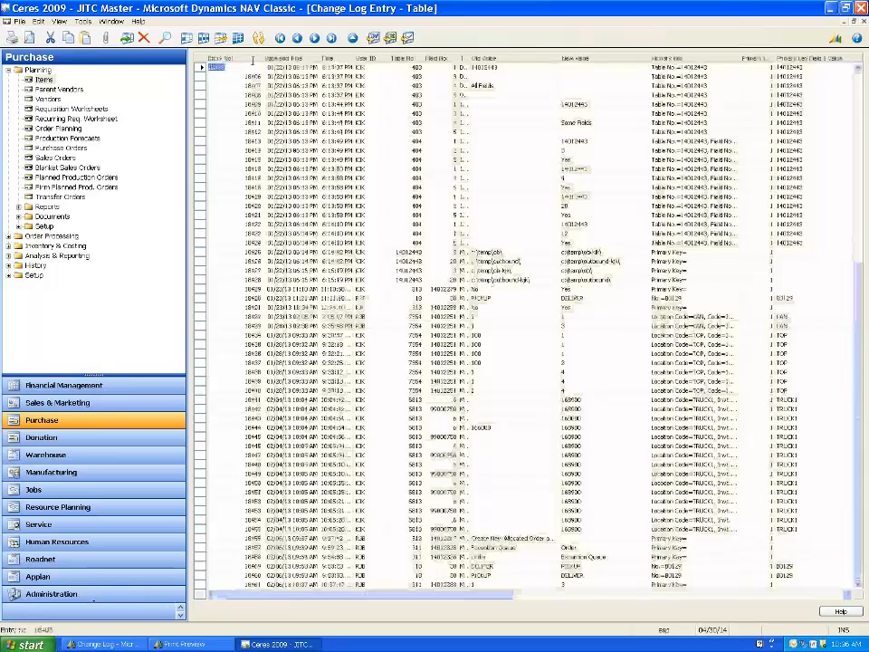
key(ctrl+a)
right_click(239, 96)
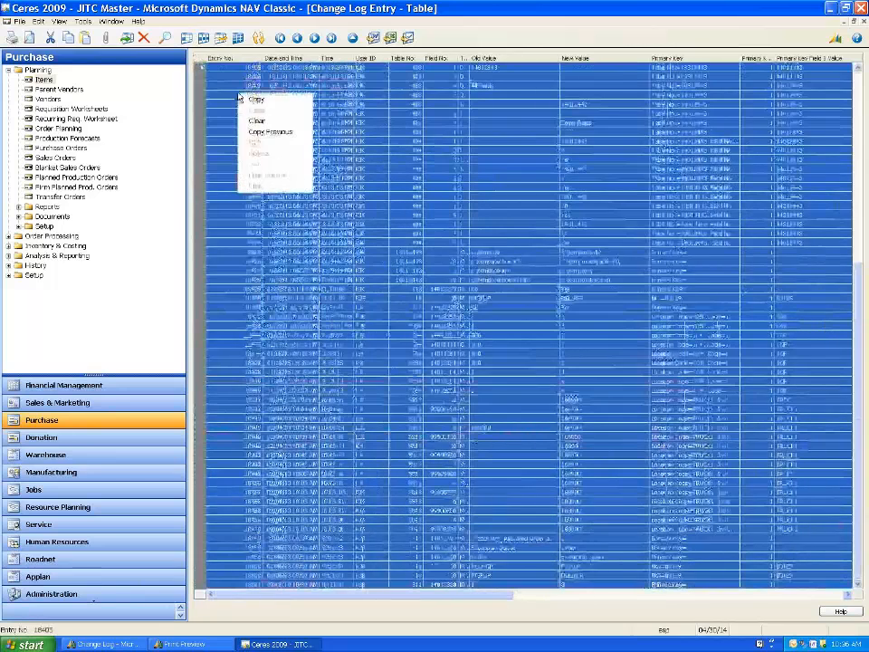
click(341, 214)
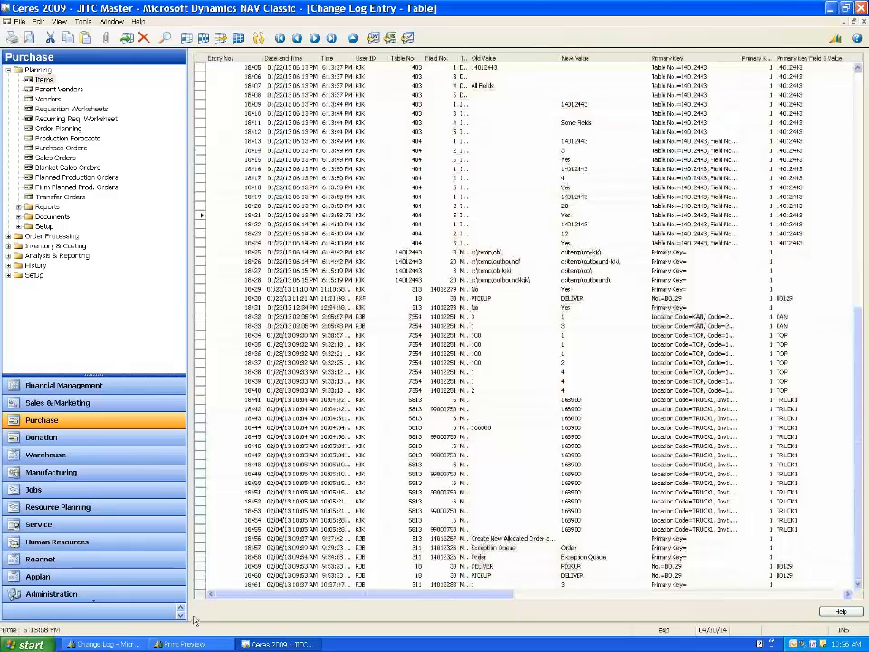
Return to the Change Log Entries print preview, check its export formats and close the preview.
click(187, 645)
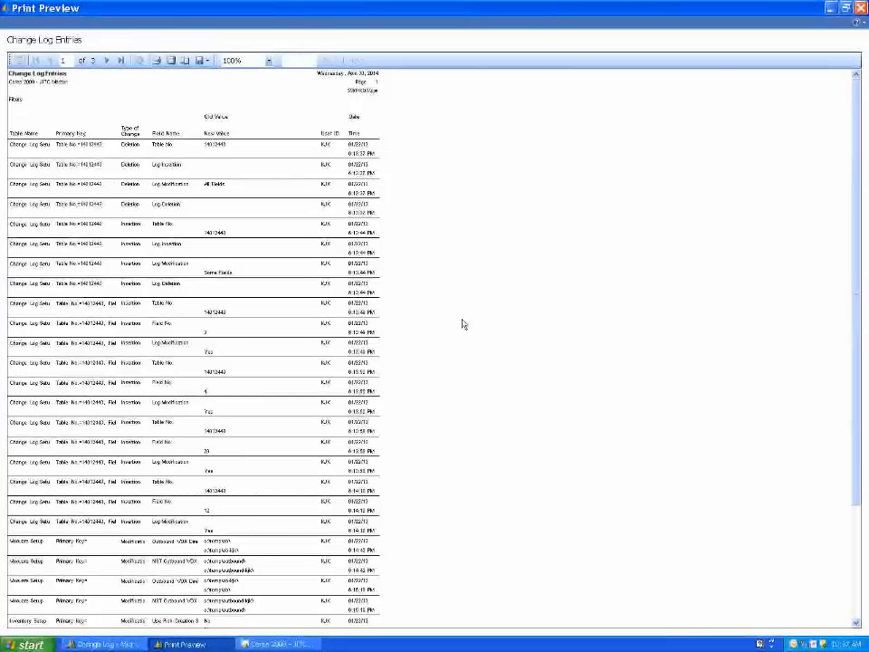
click(201, 62)
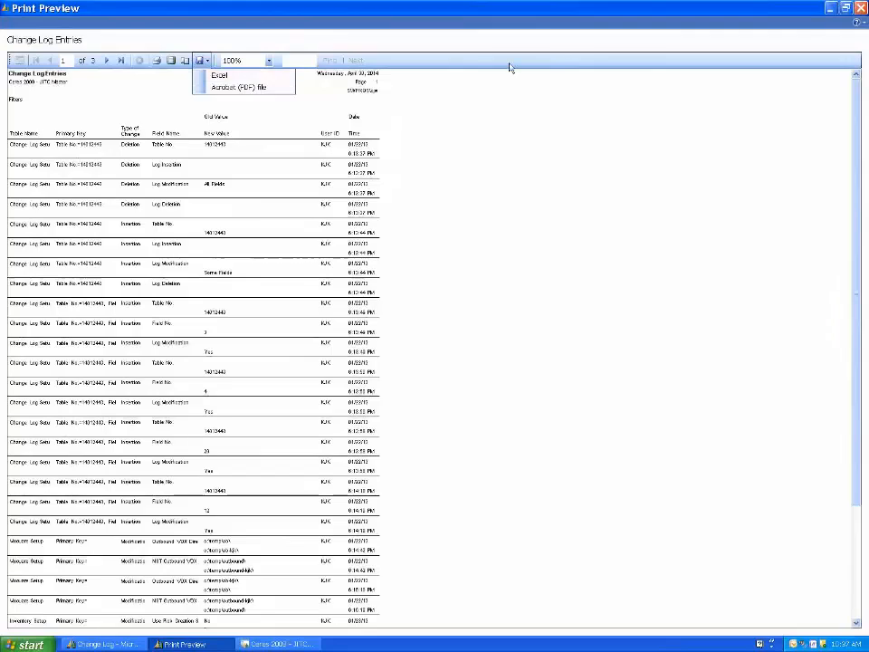
click(861, 8)
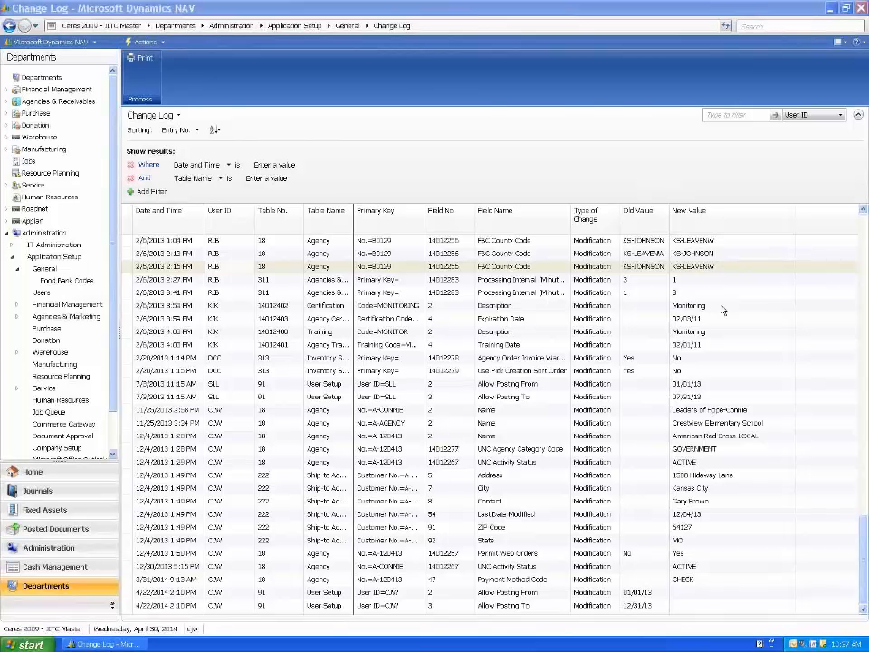
Change the Change Log page's address path after Administration to IT Administration/Data Deletion/Delete Entries and go there.
click(344, 130)
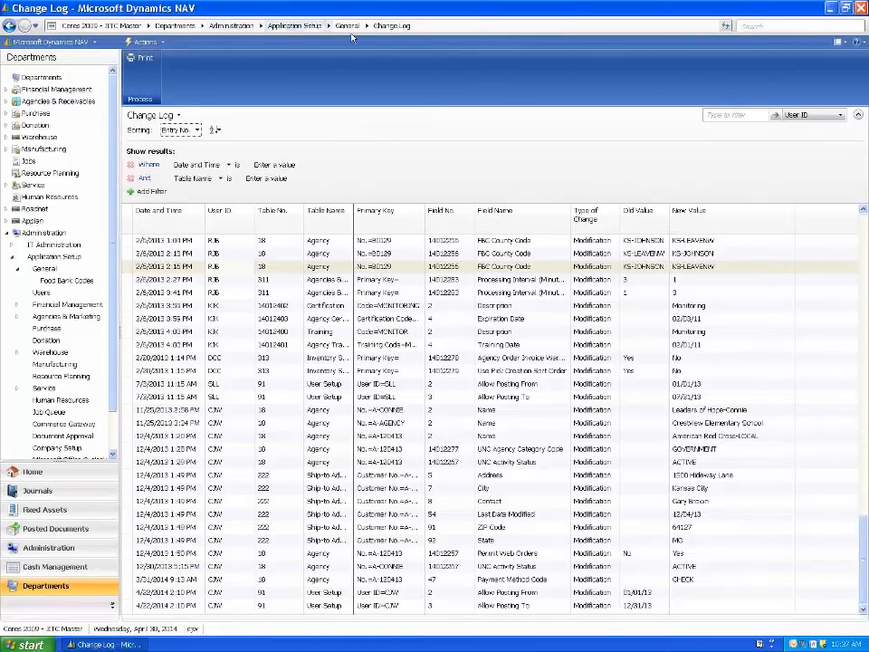
click(380, 25)
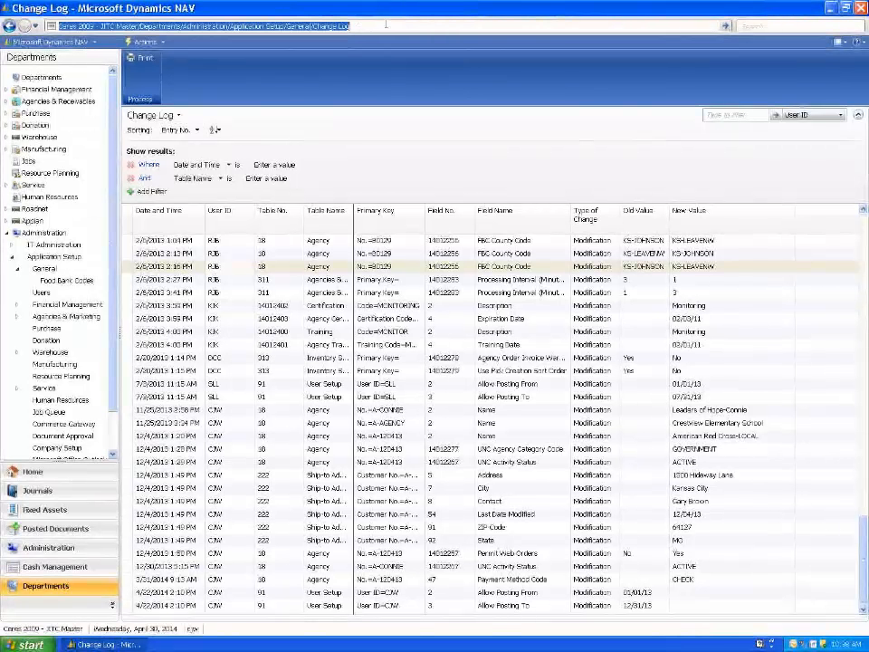
click(379, 25)
key(BackSpace)
key(BackSpace)
key(BackSpace)
key(BackSpace)
key(BackSpace)
key(BackSpace)
key(BackSpace)
key(BackSpace)
key(BackSpace)
key(BackSpace)
key(BackSpace)
key(BackSpace)
key(BackSpace)
key(BackSpace)
key(BackSpace)
key(BackSpace)
key(BackSpace)
key(BackSpace)
key(BackSpace)
key(BackSpace)
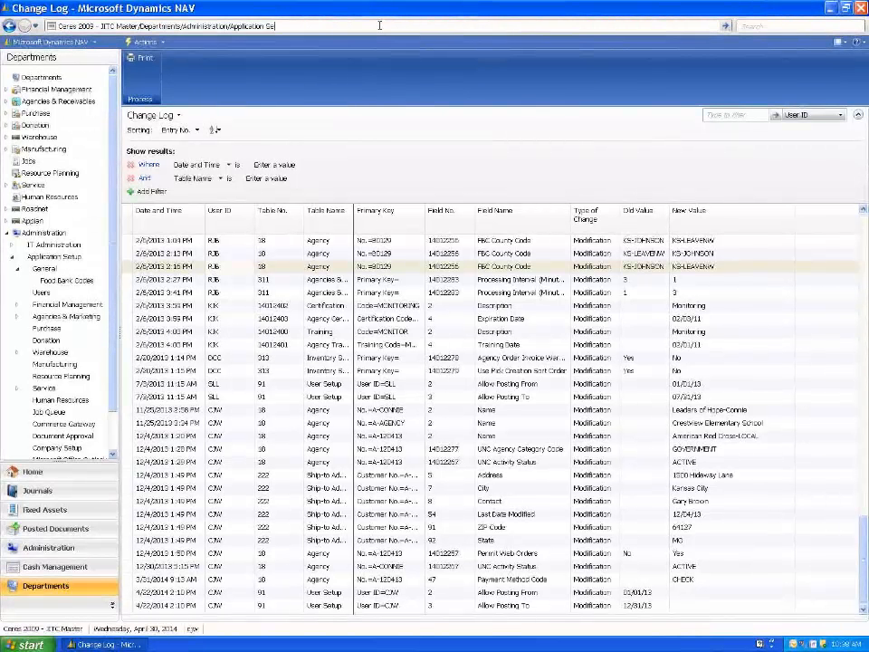
key(BackSpace)
key(BackSpace)
key(BackSpace)
key(BackSpace)
key(BackSpace)
key(BackSpace)
key(BackSpace)
key(BackSpace)
text(IT Administration/)
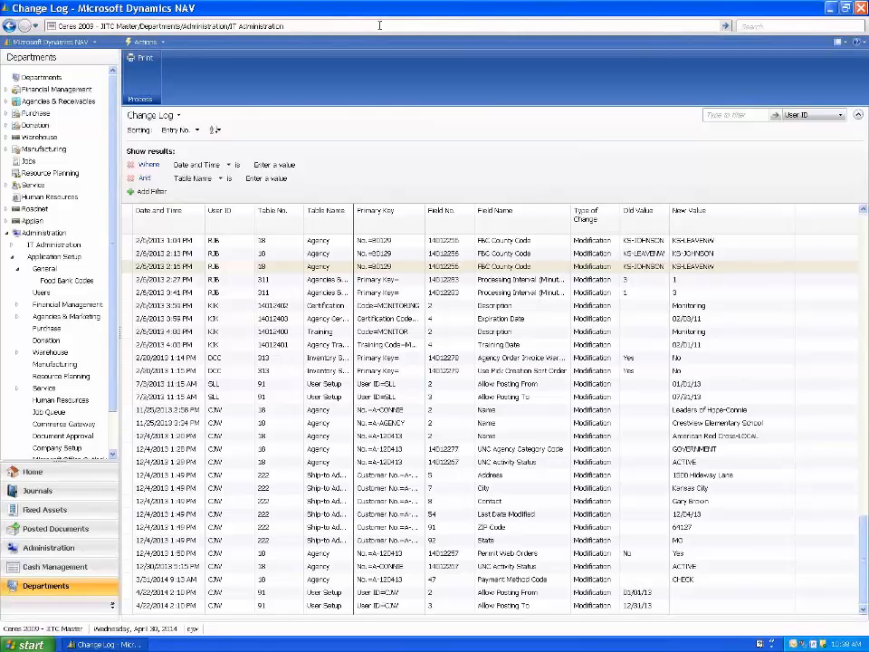
text(Data Deletion/Delete r)
text(ntries)
key(Return)
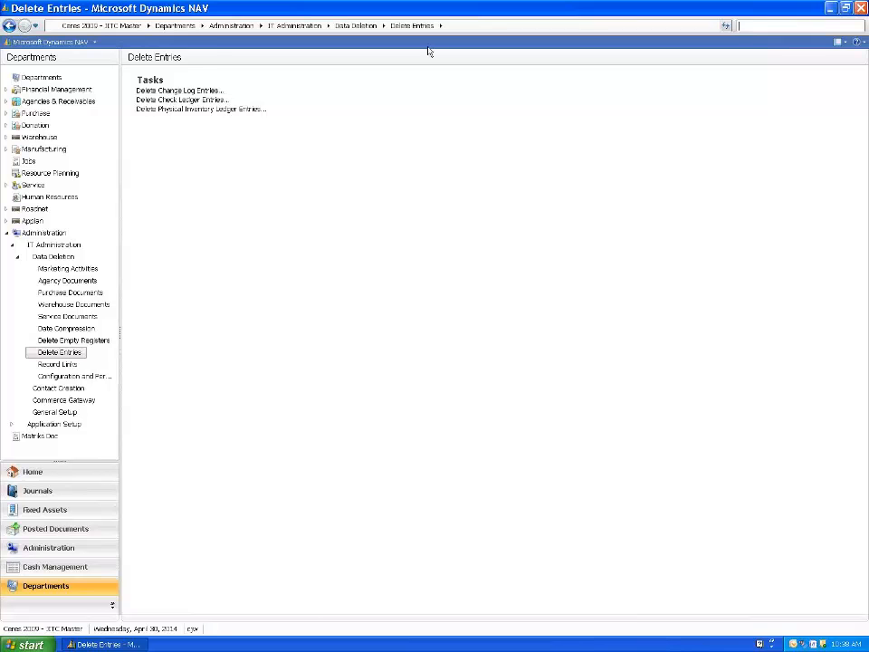
Go up to Data Deletion, reopen Delete Entries and start the Delete Change Log Entries task.
click(356, 26)
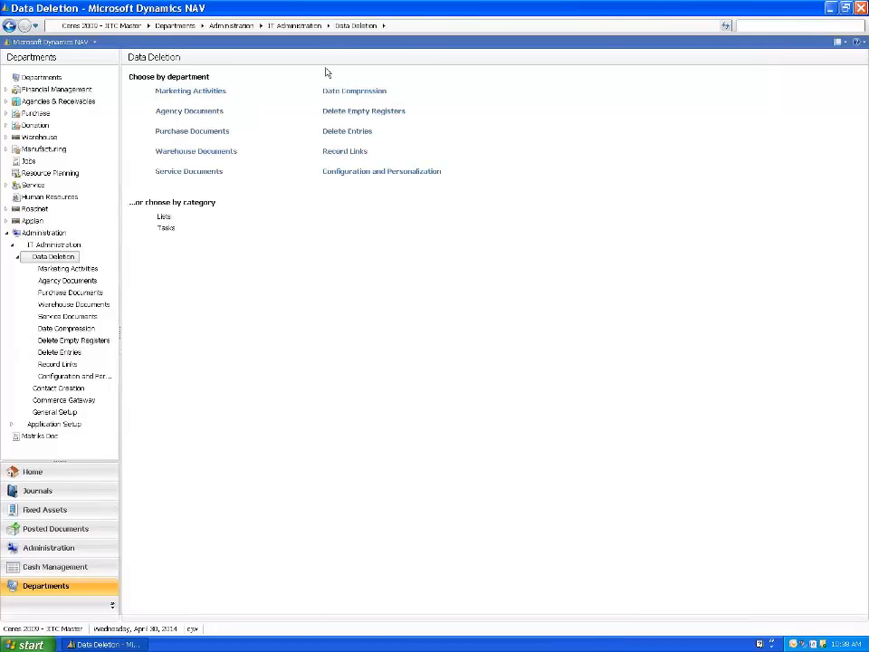
click(346, 133)
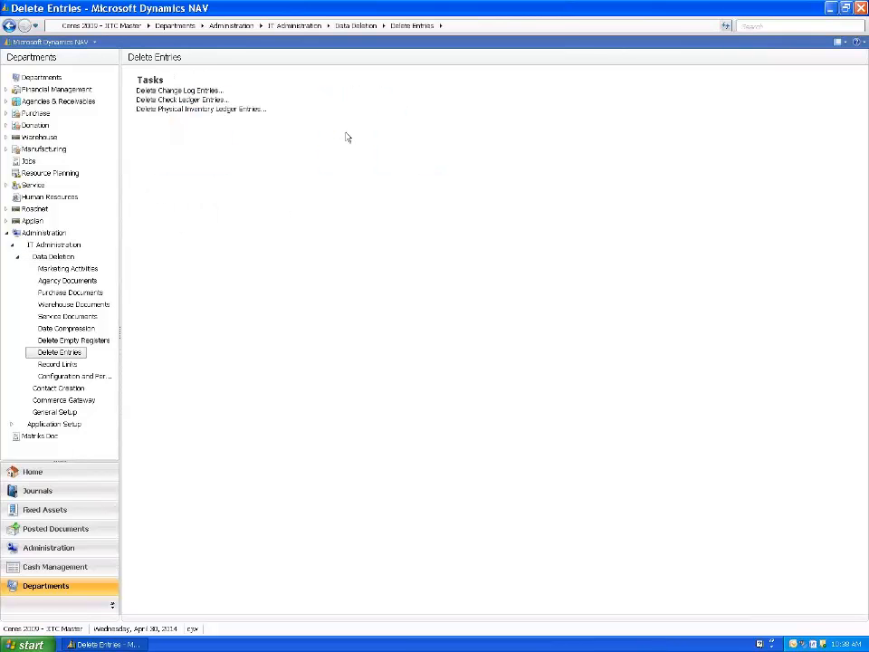
click(168, 92)
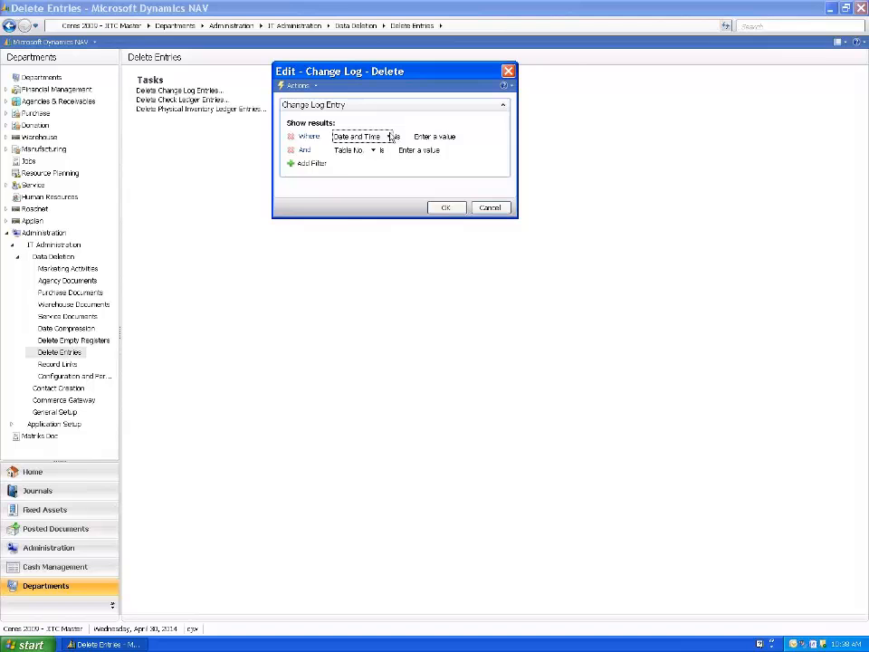
Change the first deletion filter from Date and Time to User ID and set its value to cjw.
click(390, 136)
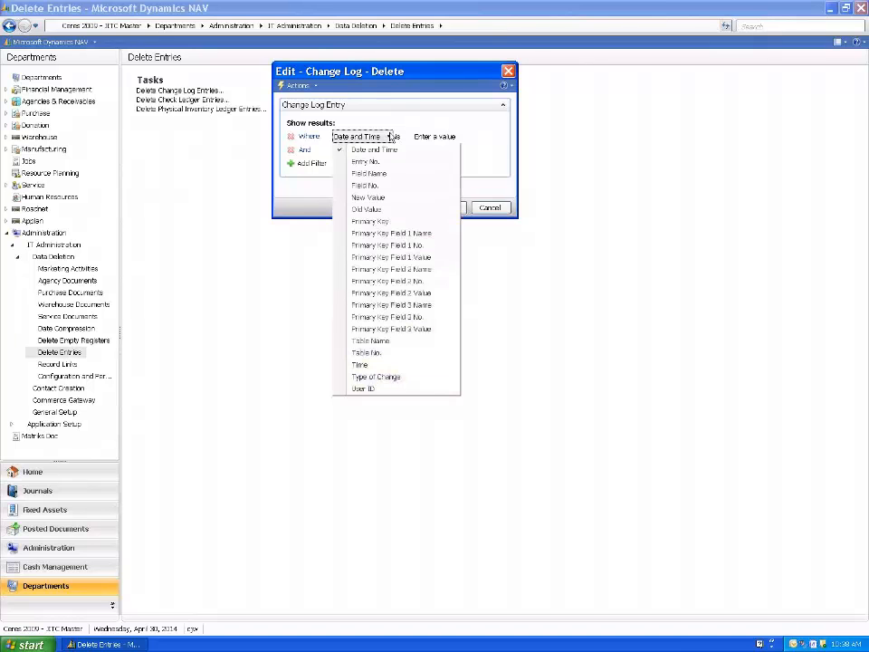
click(353, 389)
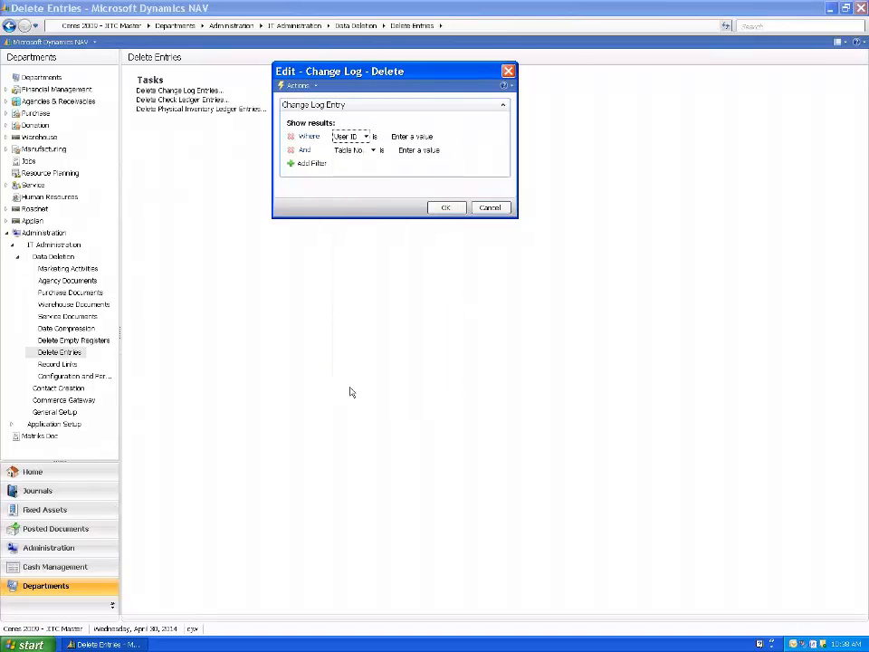
click(423, 136)
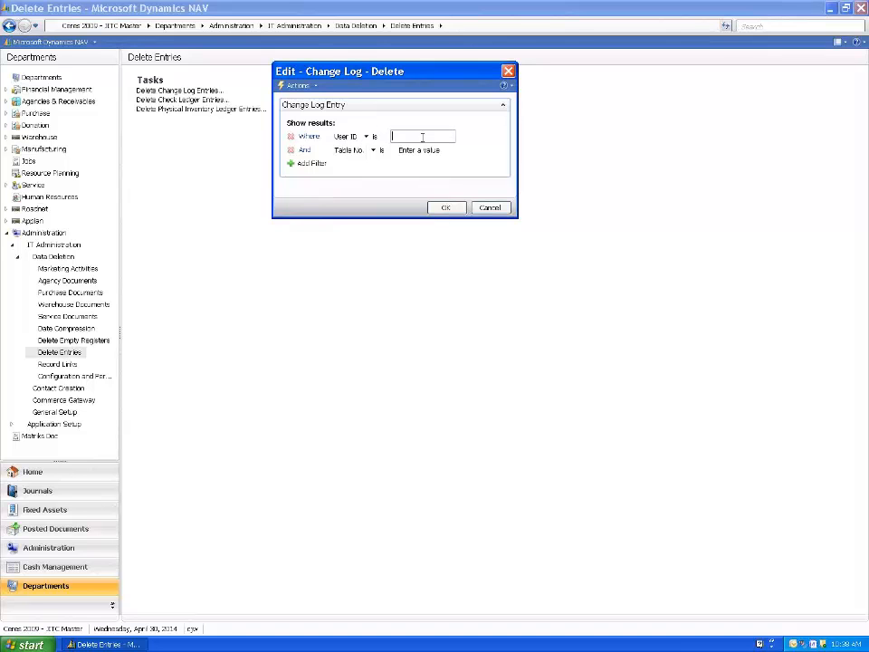
text(cjw)
Change the second deletion filter to Table Name and set its value to Agency.
click(373, 150)
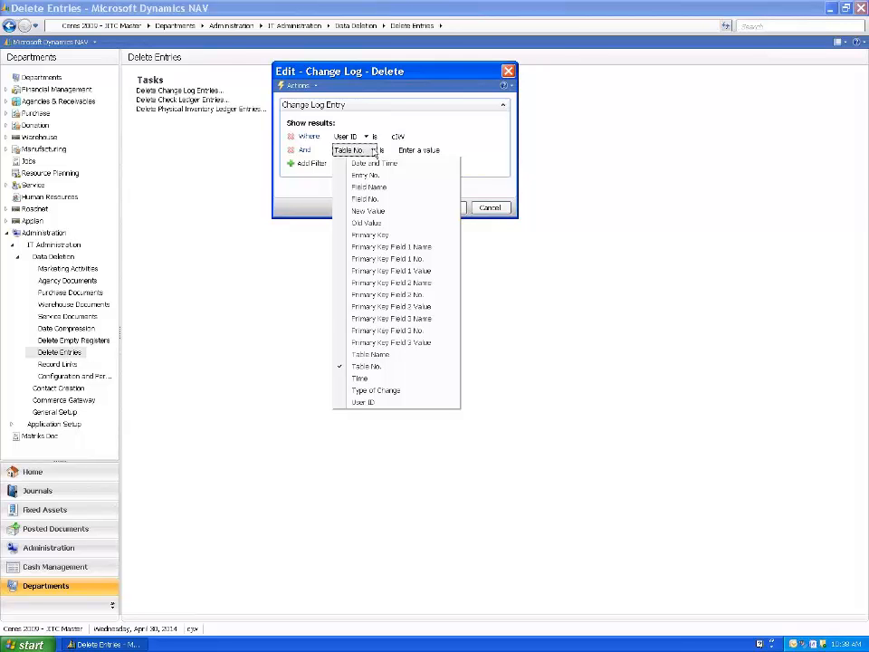
click(365, 354)
click(437, 152)
text(Agency)
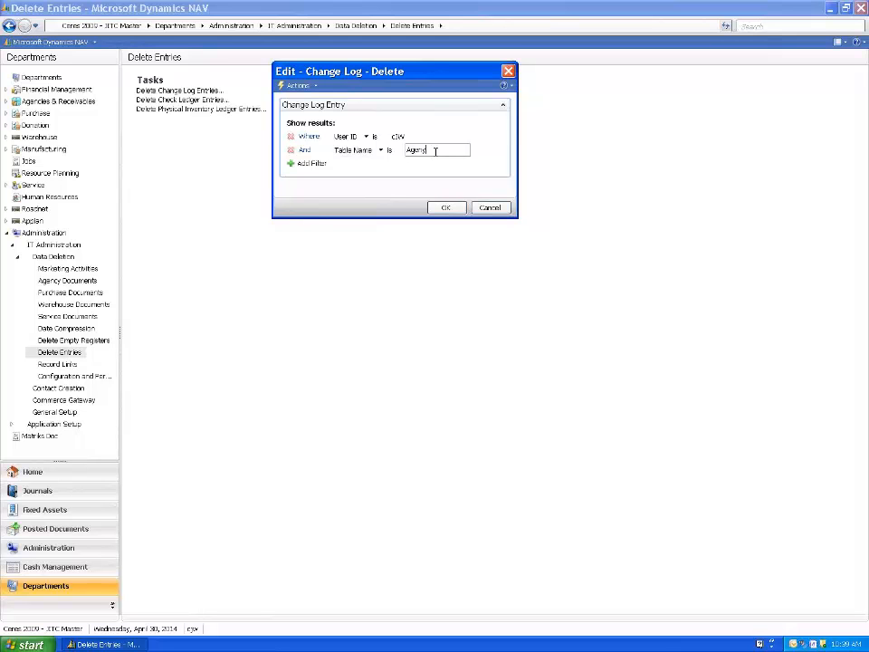
key(BackSpace)
text(cy)
key(Tab)
Add a third deletion filter on Field Name with the value FBC County Code.
click(315, 163)
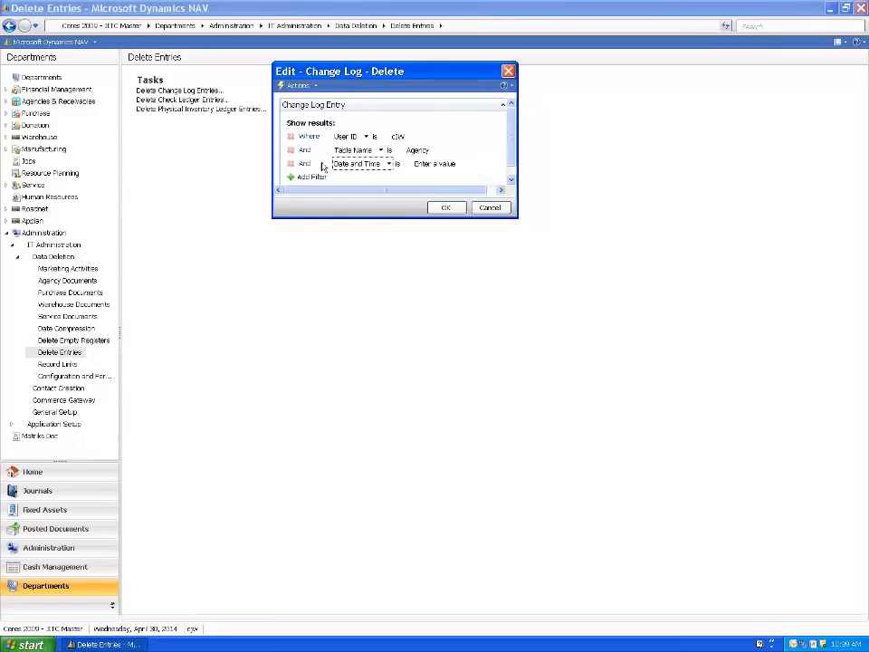
click(388, 165)
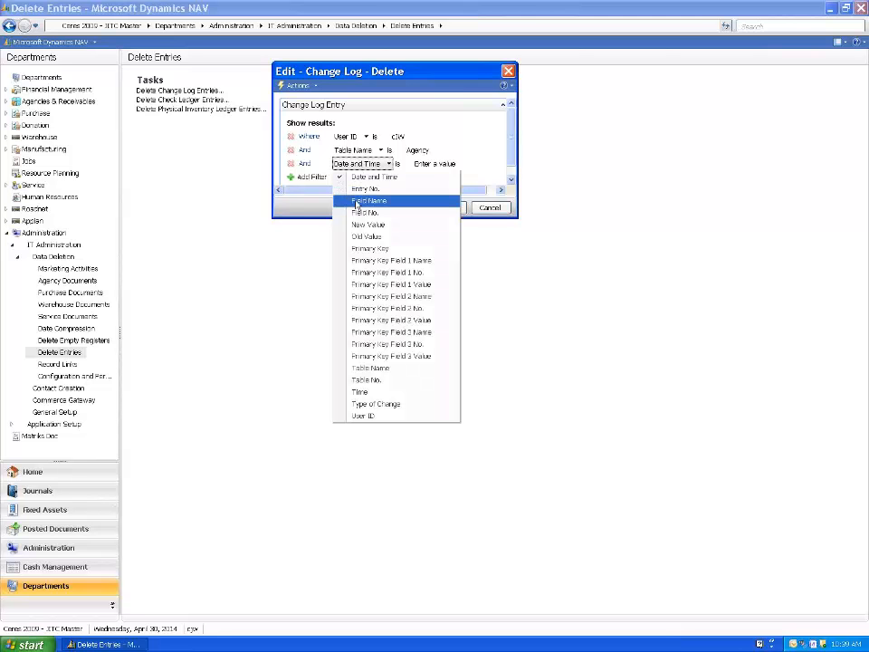
click(367, 201)
click(419, 167)
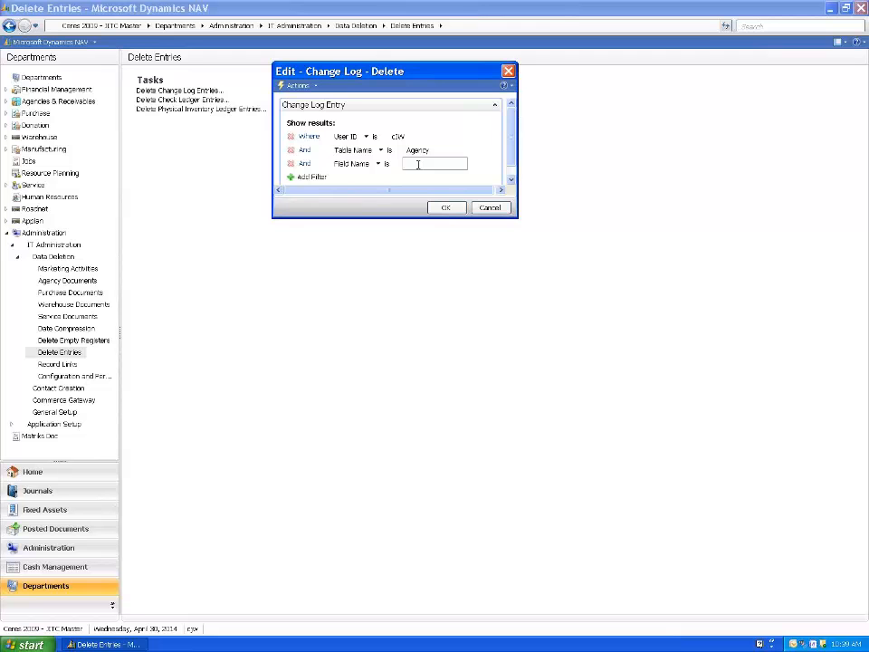
text(FEC County Code)
click(348, 178)
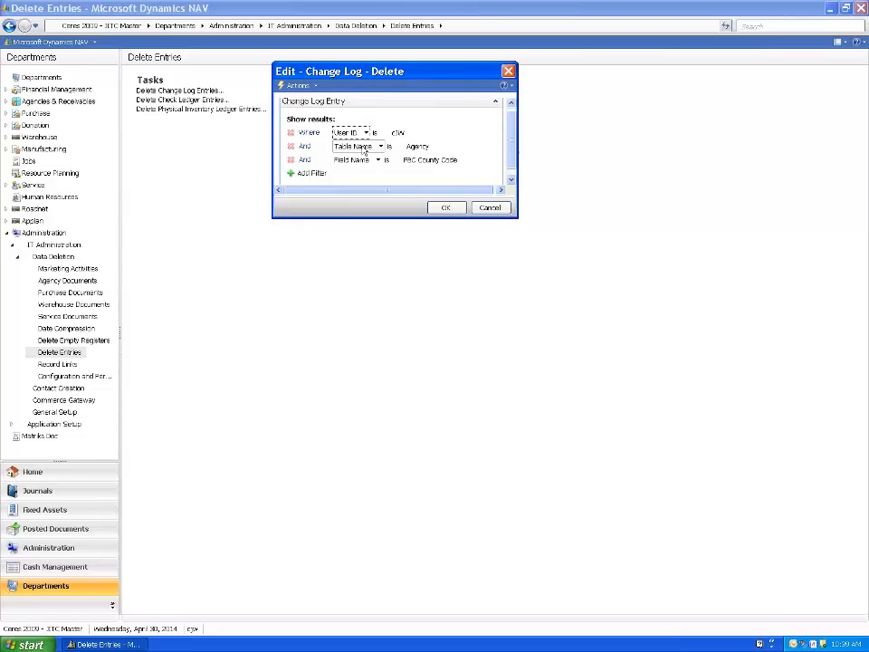
Run the change log deletion, continue without a date filter and dismiss the result message.
click(444, 207)
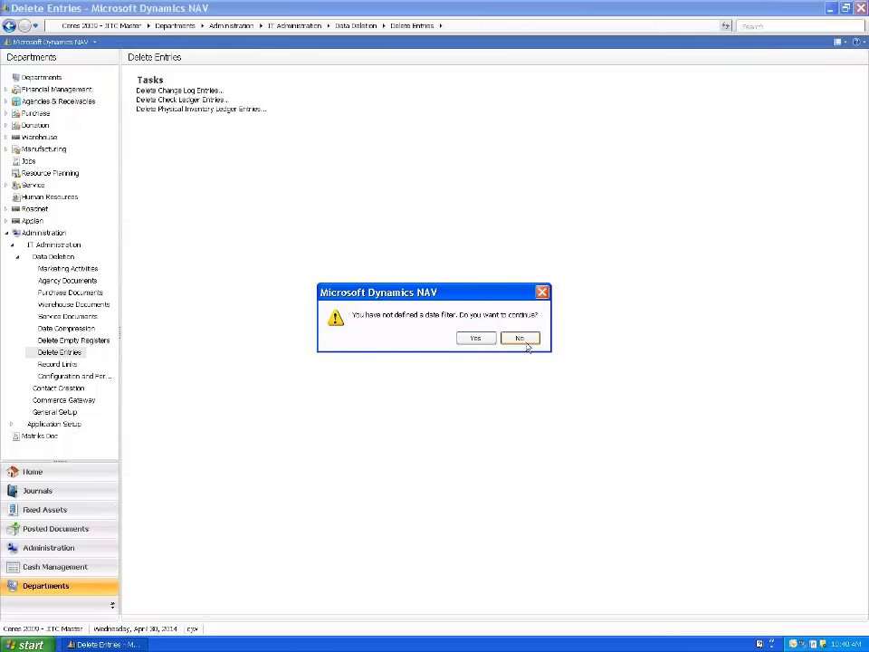
click(479, 342)
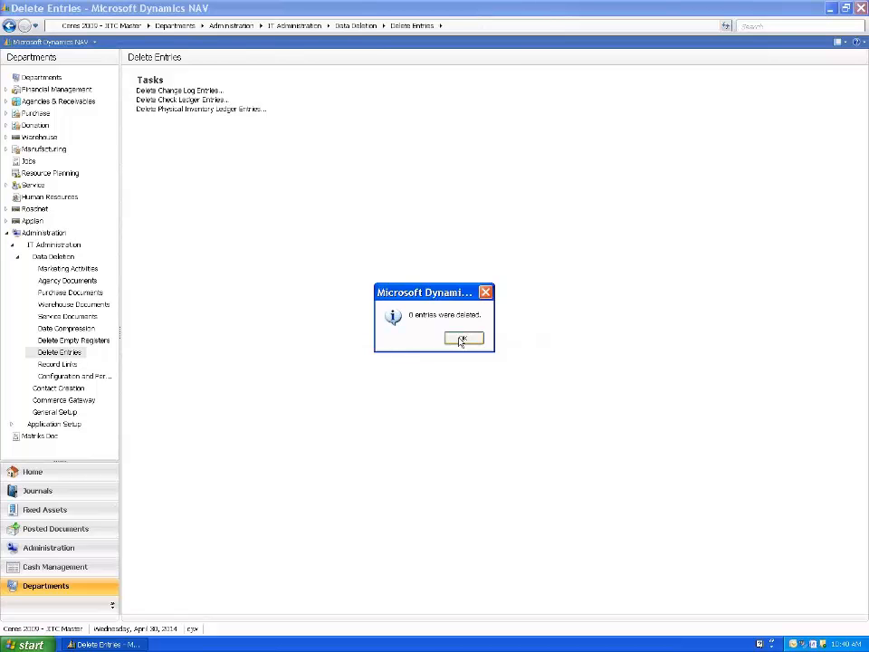
click(461, 340)
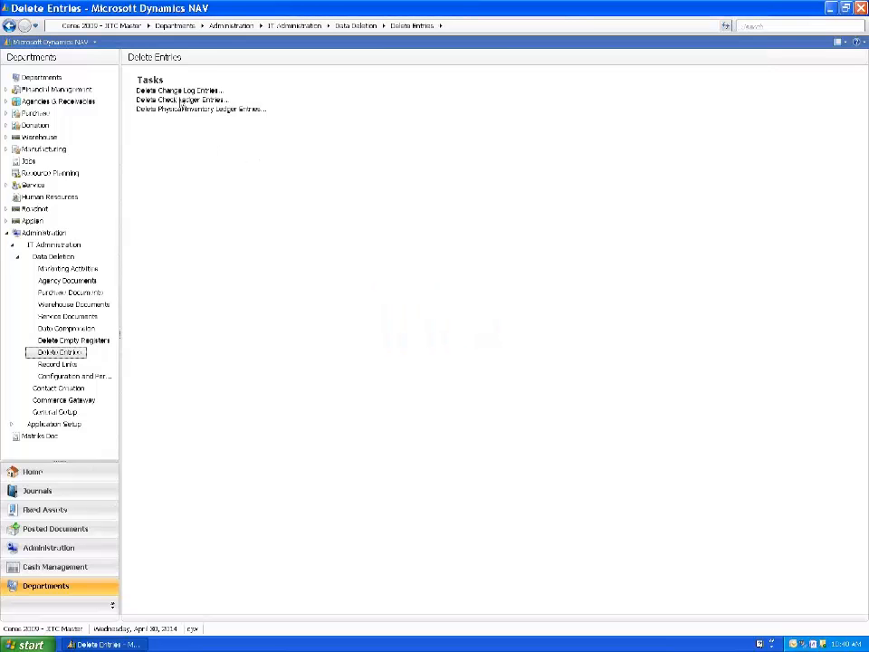
Reopen the Delete Change Log Entries task and clear the Table Name and Field Name filter values.
click(171, 92)
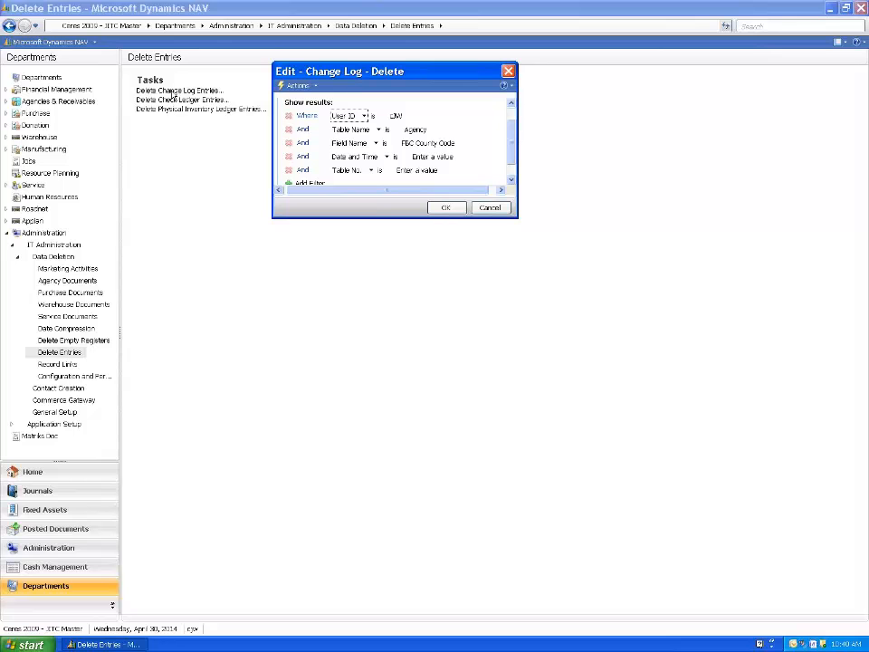
click(414, 130)
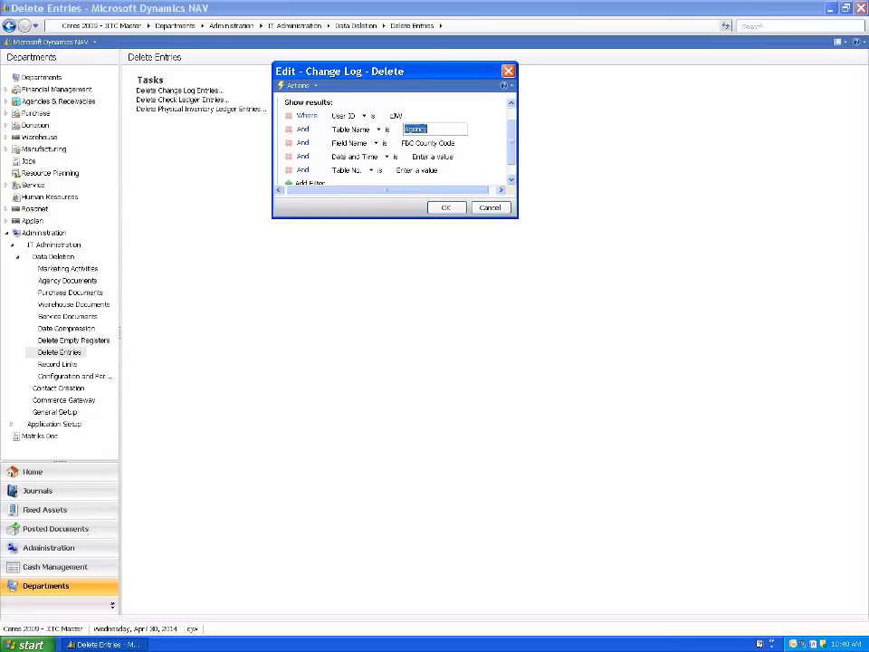
key(Delete)
key(Tab)
click(429, 143)
key(Delete)
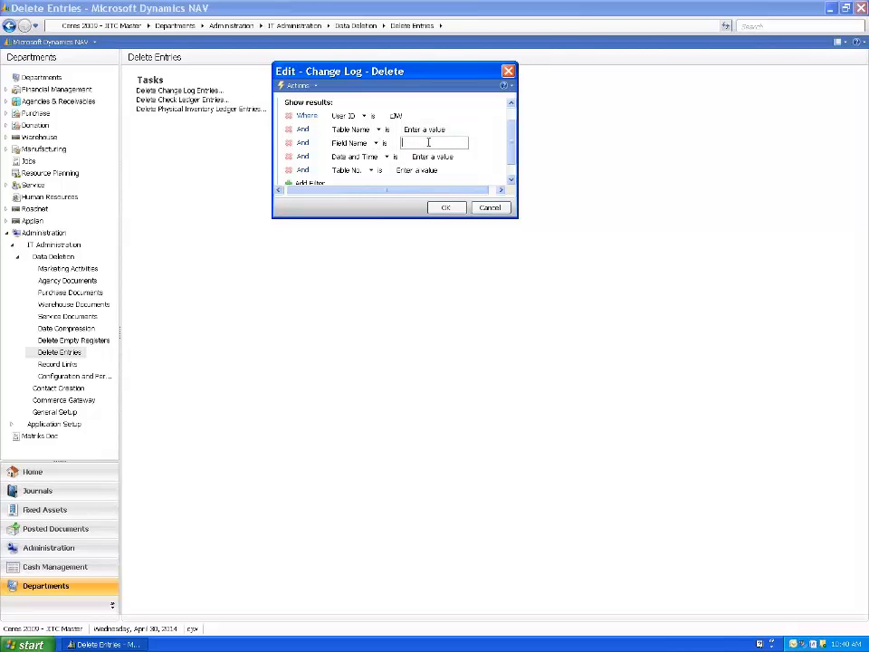
Set the Date and Time filter to 0101..0131, enlarge the filter dialog, run the deletion and dismiss the result message.
click(414, 160)
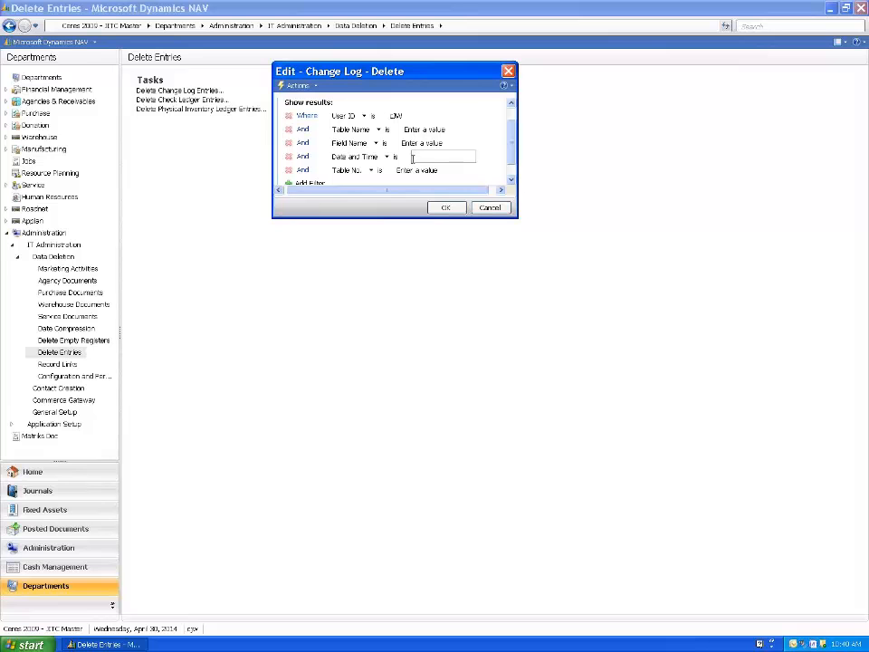
text(0101..0131)
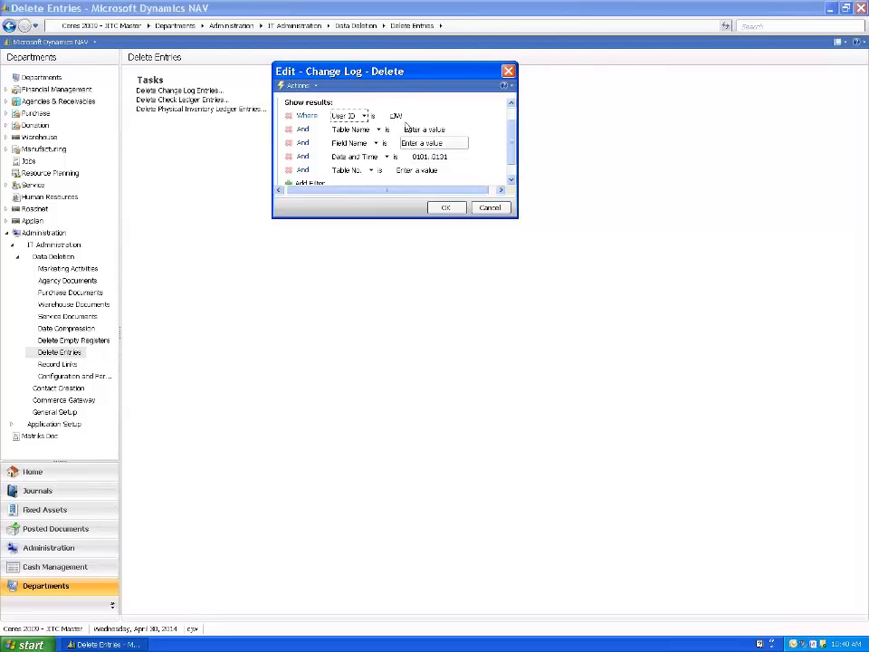
click(394, 115)
drag(395, 217, 417, 357)
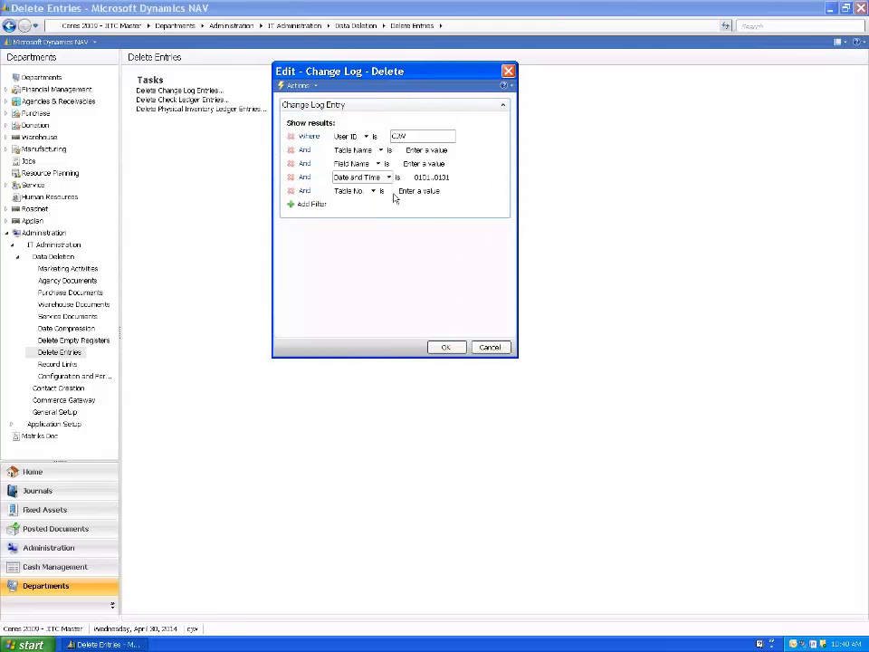
click(449, 348)
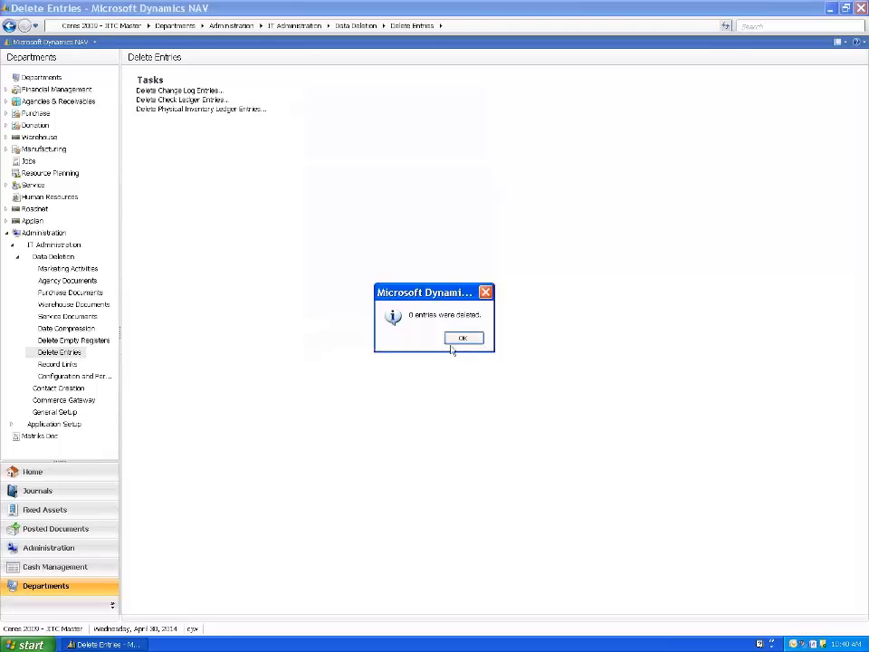
click(460, 338)
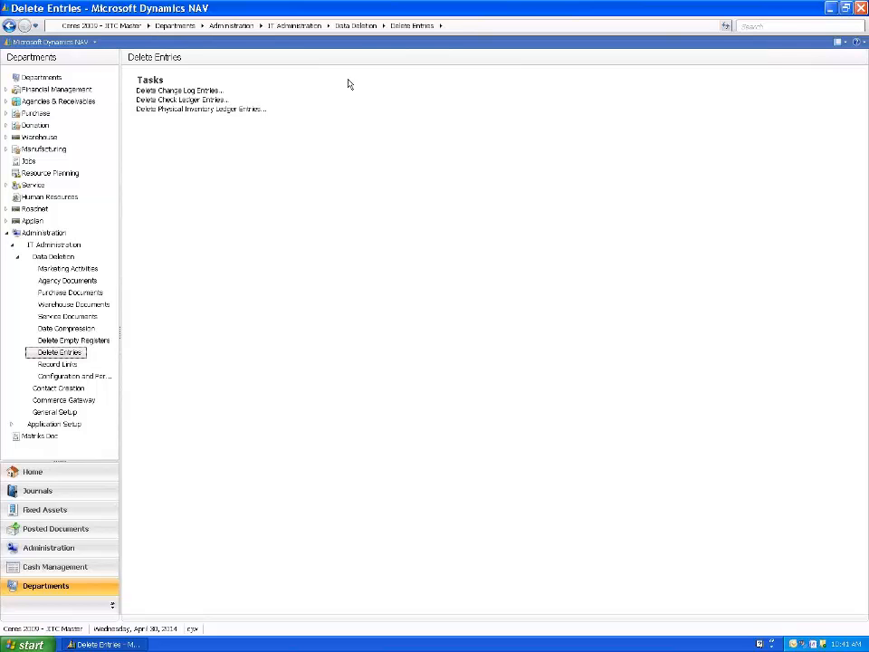
Search for change log, go to its IT Administration General Setup location and open the Change Log list.
click(748, 25)
text(ch)
text(ange log)
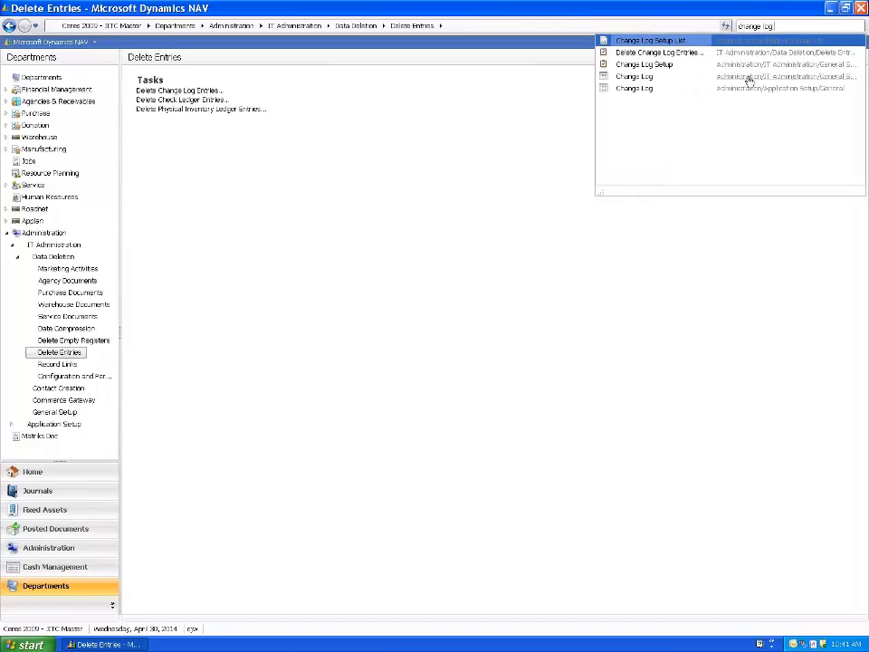
click(750, 78)
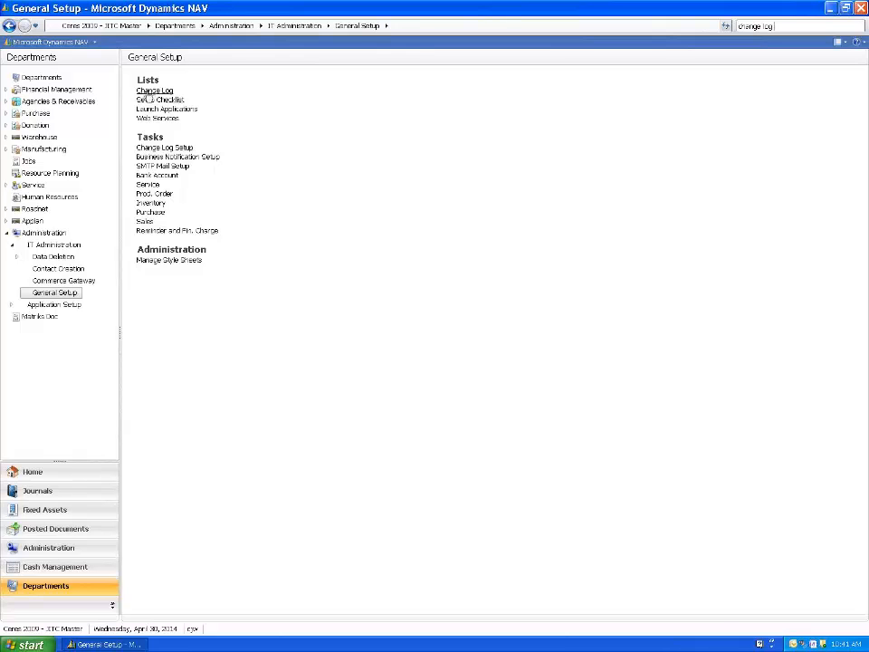
click(151, 91)
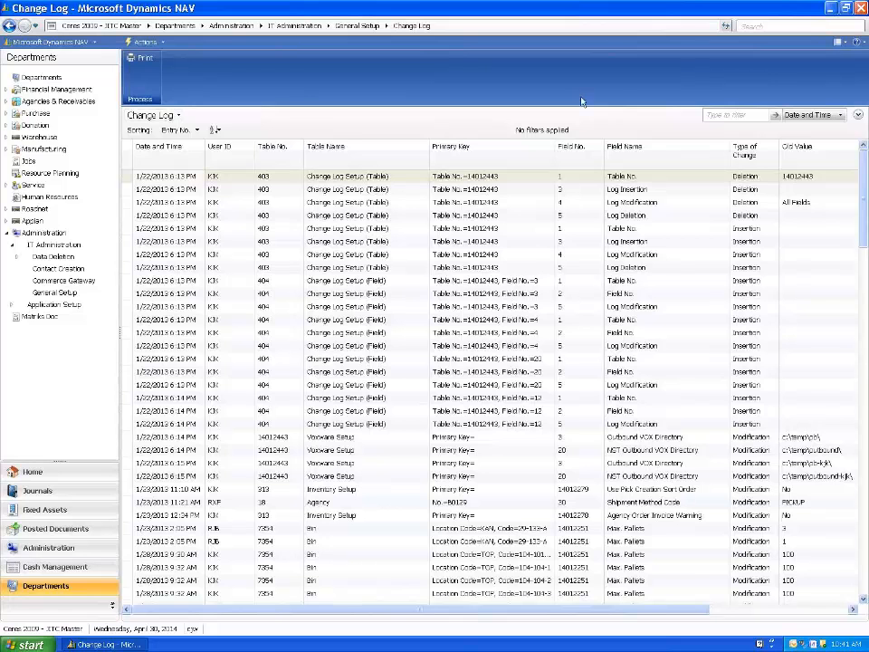
Try filtering the Change Log list by Date and Time 0101..0430, and clear the filter.
click(729, 115)
text(0101..0430)
key(Return)
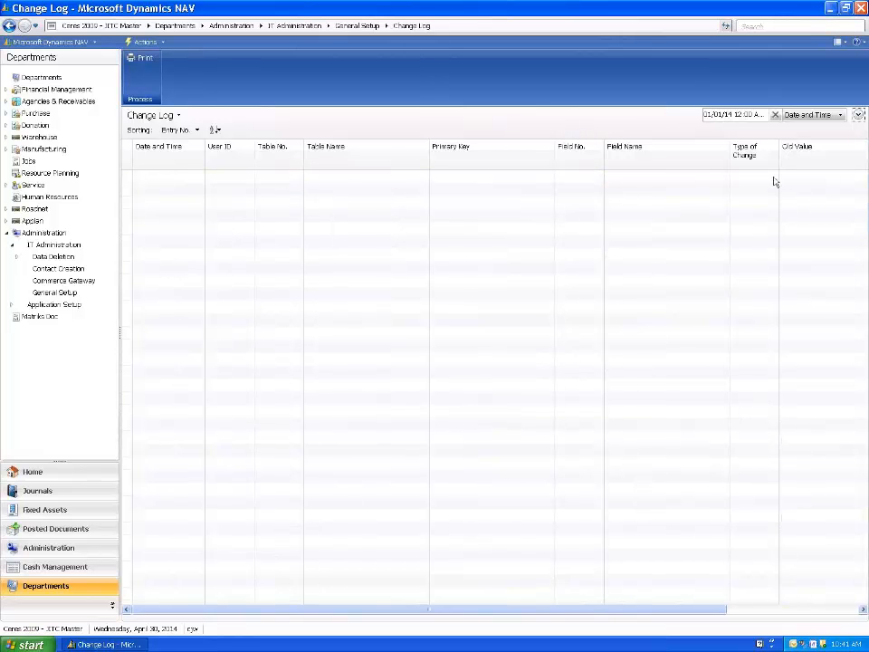
click(775, 115)
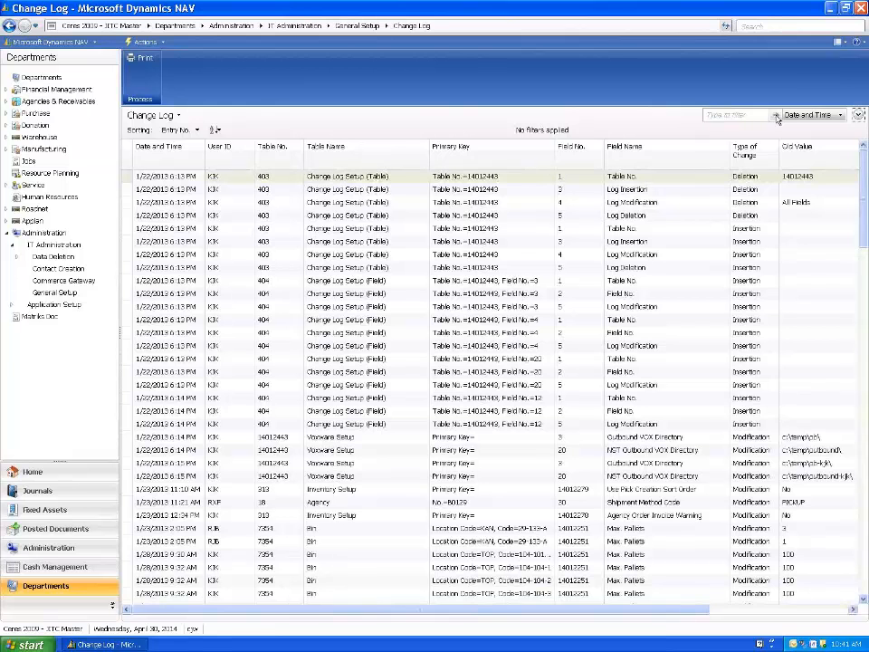
Filter the Change Log list by User ID CJW.
click(841, 116)
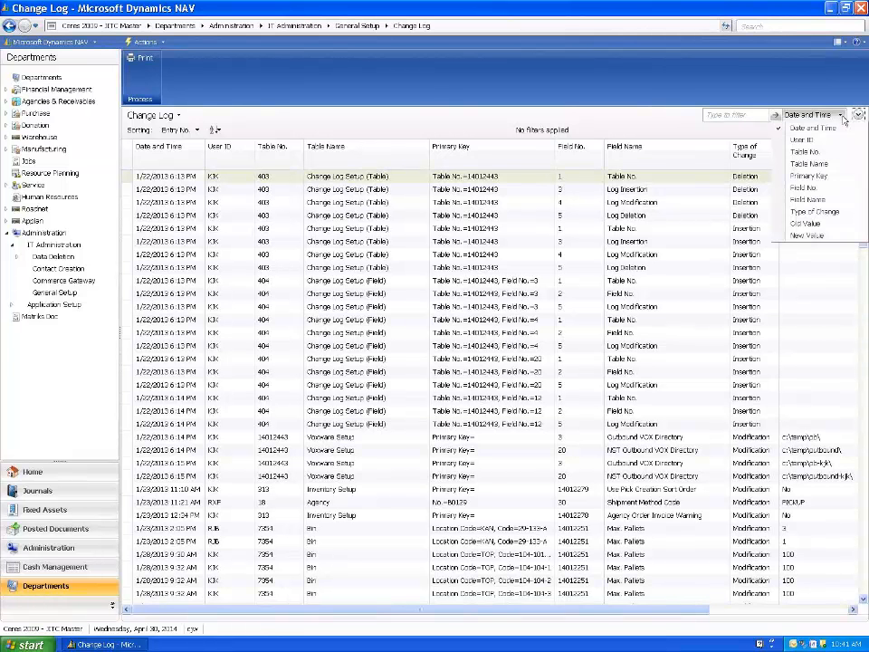
click(802, 140)
text(CJW)
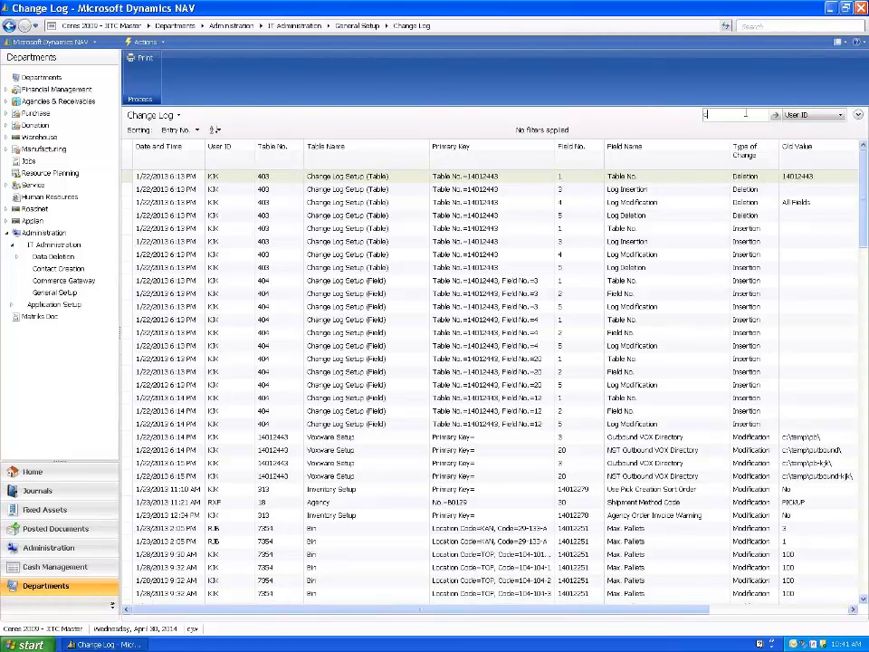
key(Return)
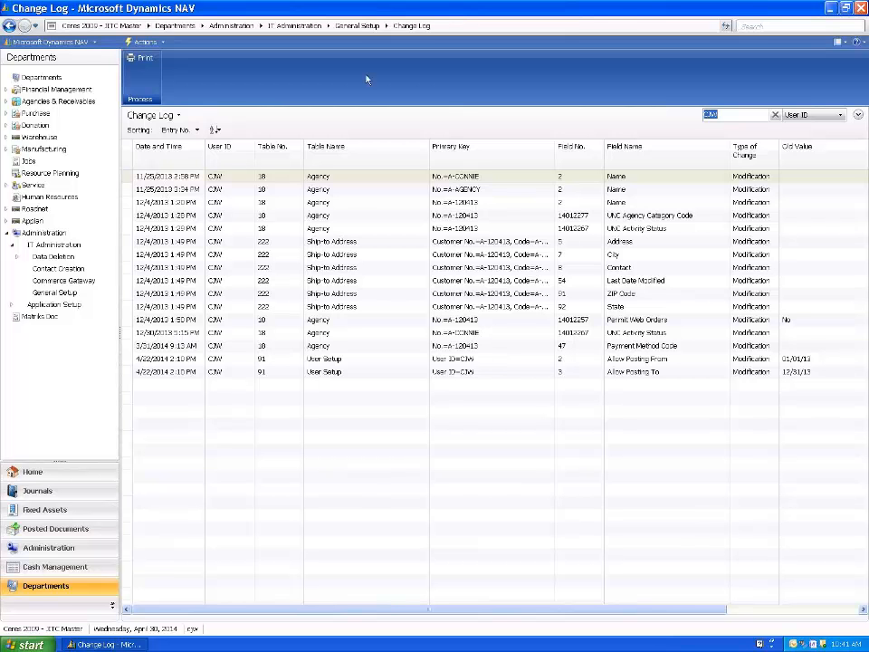
Search for delete change log and open the Delete Change Log Entries task.
click(748, 25)
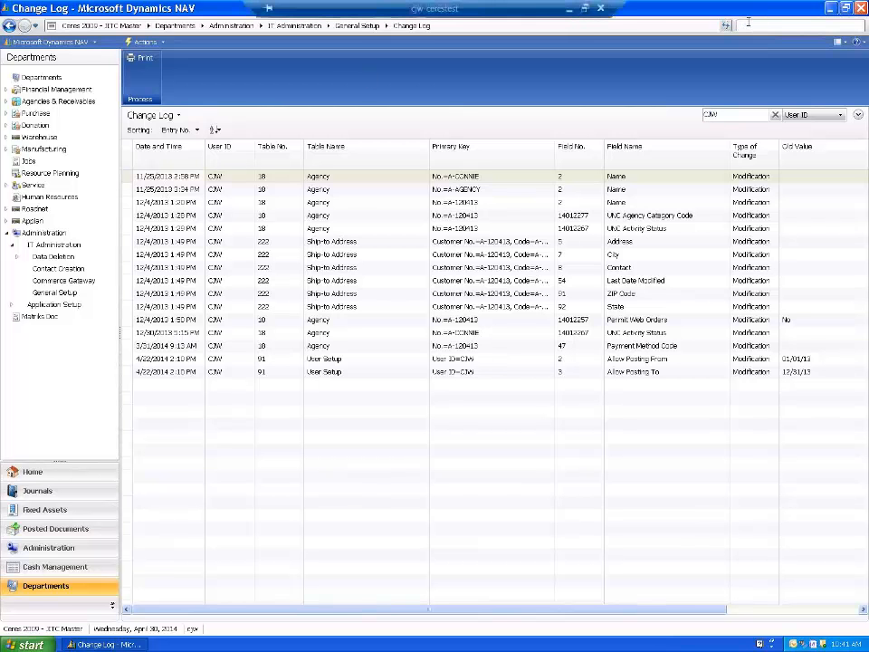
text(delete c)
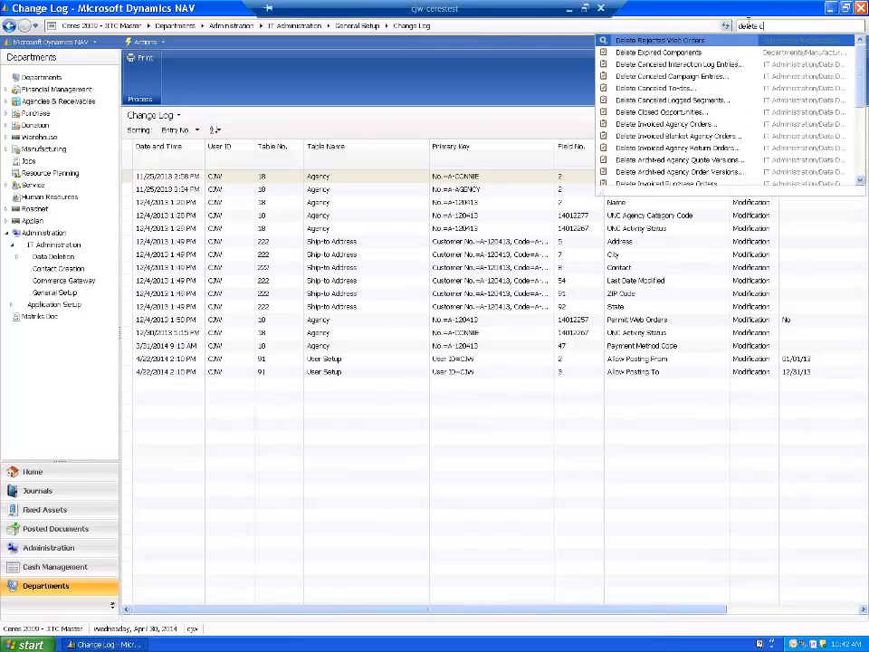
text(hange log)
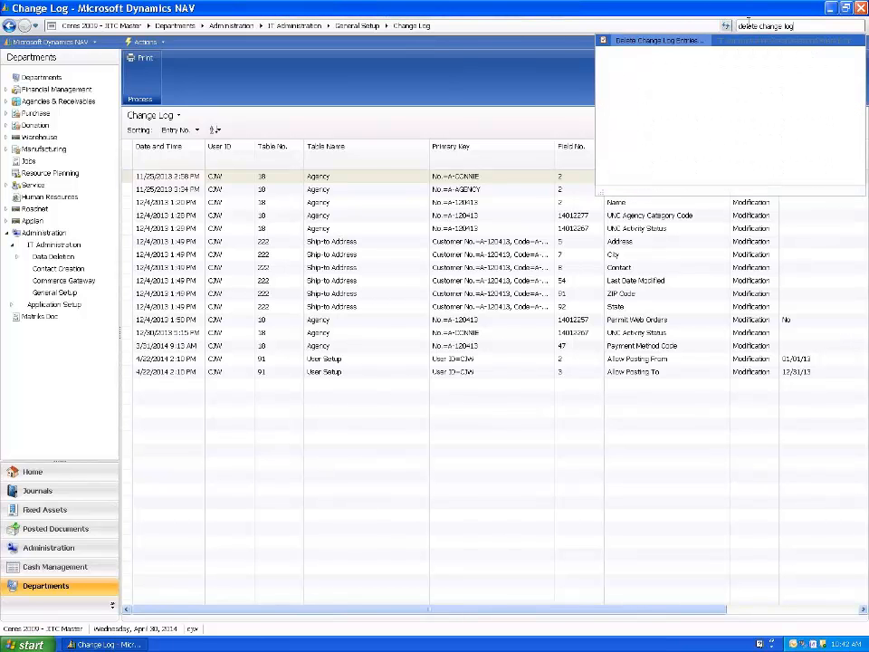
click(625, 41)
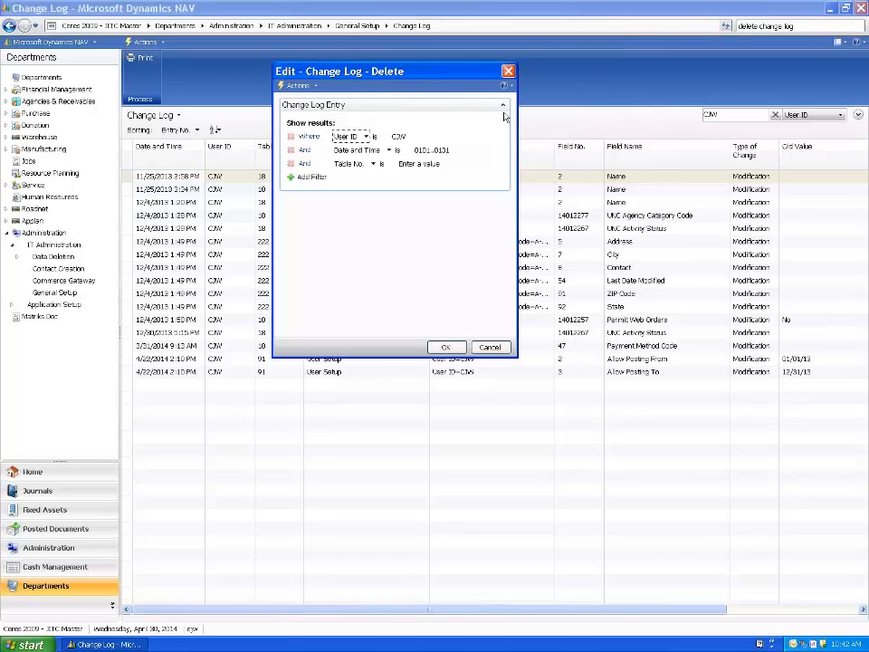
Set the Date and Time filter to ..113013, run the deletion and agree to delete entries less than one year old.
click(423, 149)
text(..01051)
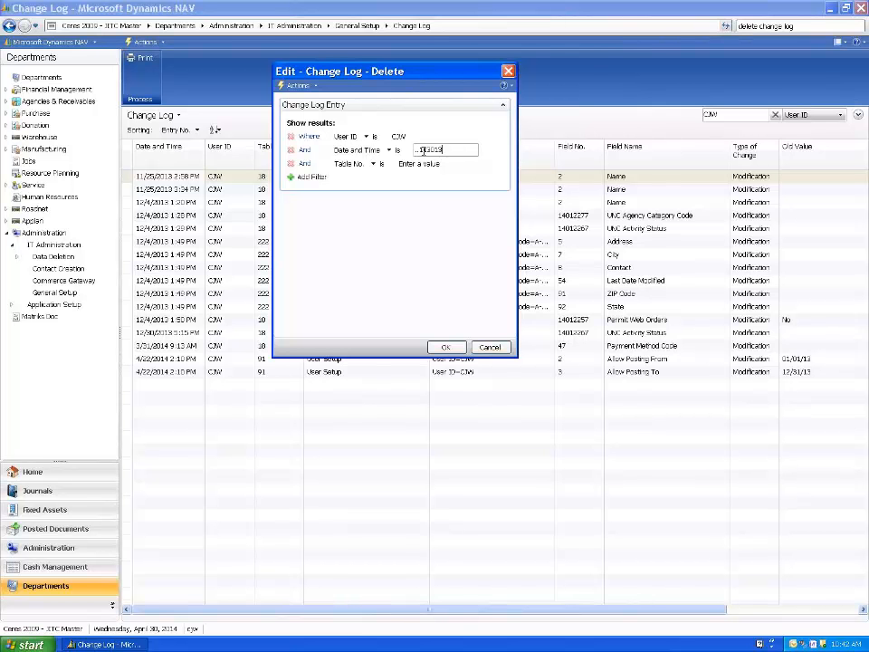
click(405, 138)
click(448, 349)
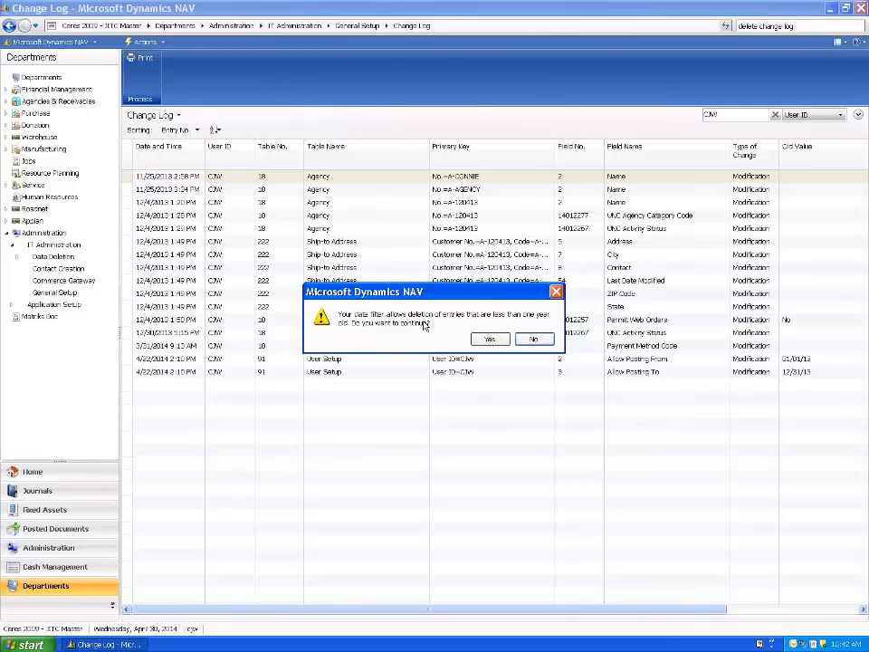
click(491, 340)
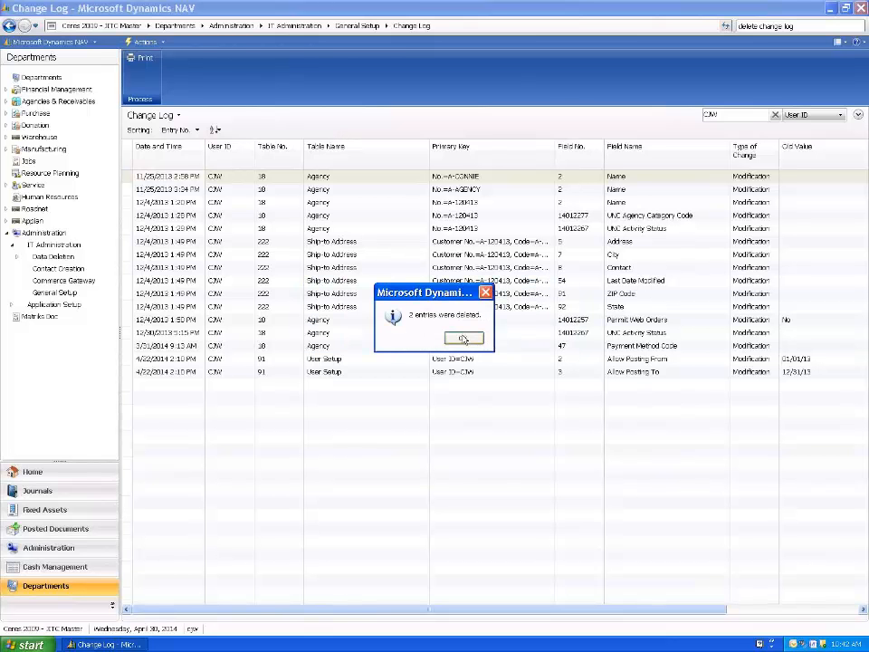
Reopen the Change Log list from General Setup and filter it by User ID CJW to check the remaining entries.
click(463, 338)
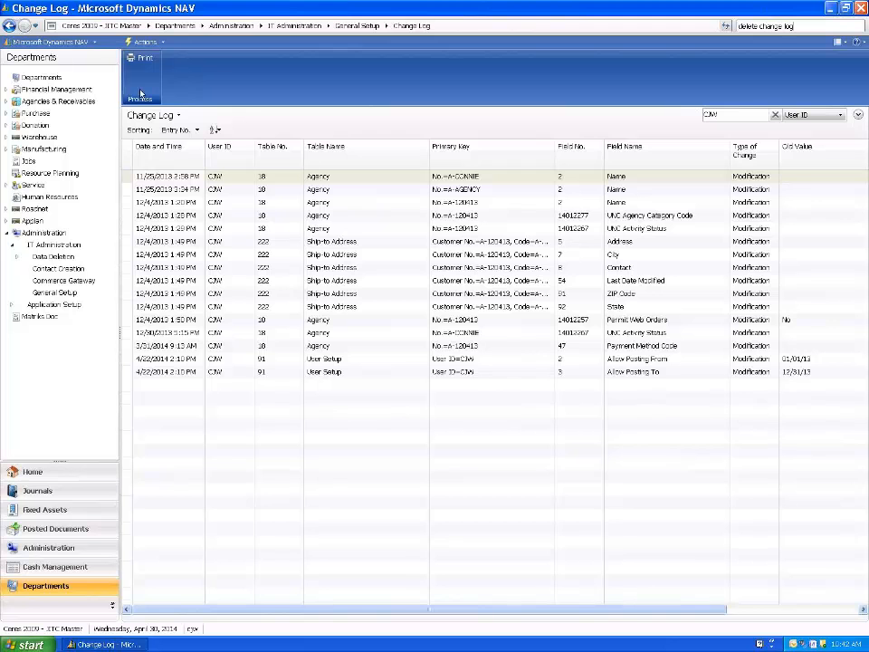
click(358, 26)
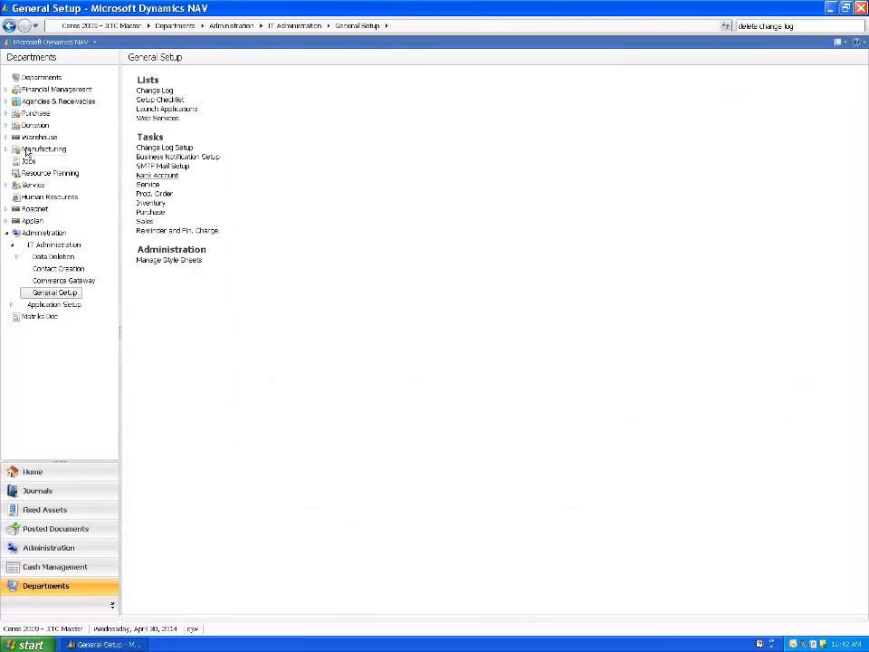
click(155, 91)
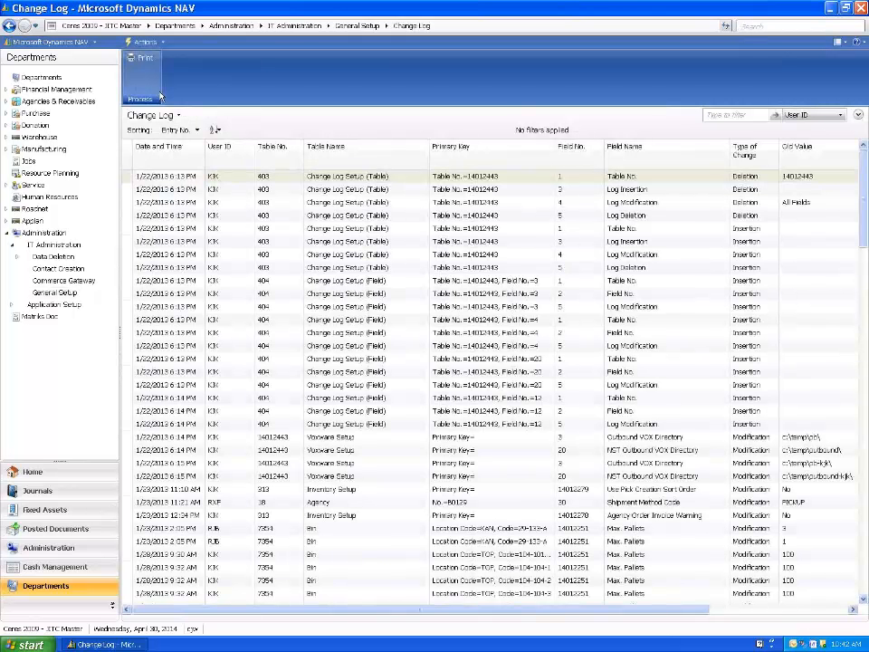
click(727, 113)
text(CJW)
key(Return)
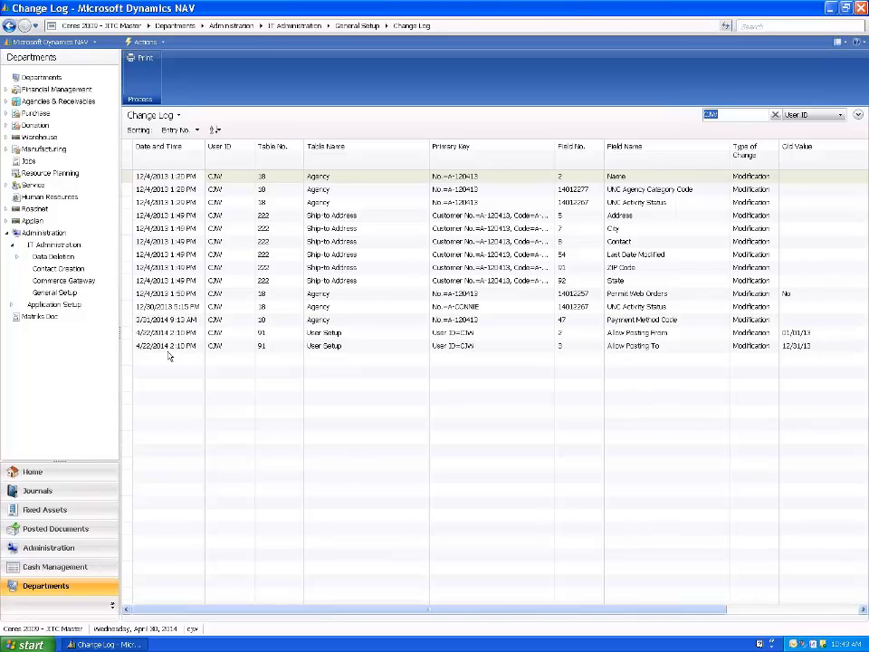
Switch to NAV 2009 SP1 Classic SQL, dismissing the license notice and cancelling the login and database dialogs.
click(833, 7)
click(25, 646)
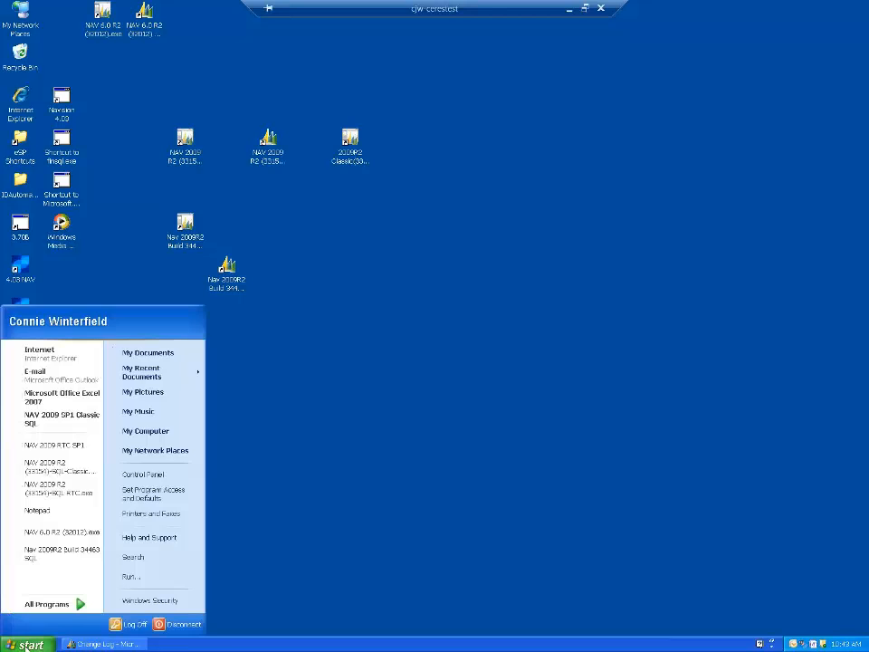
click(29, 424)
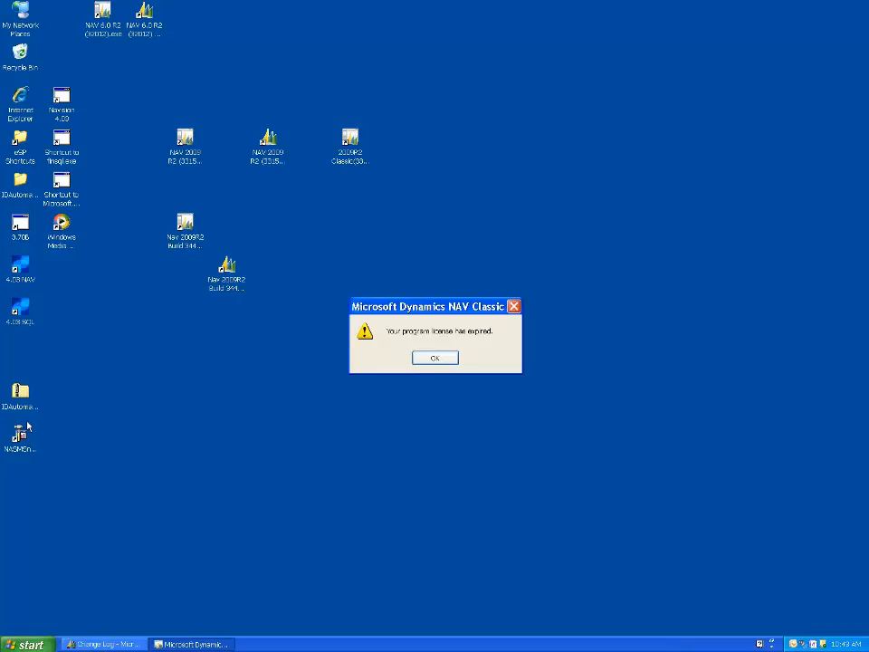
click(436, 358)
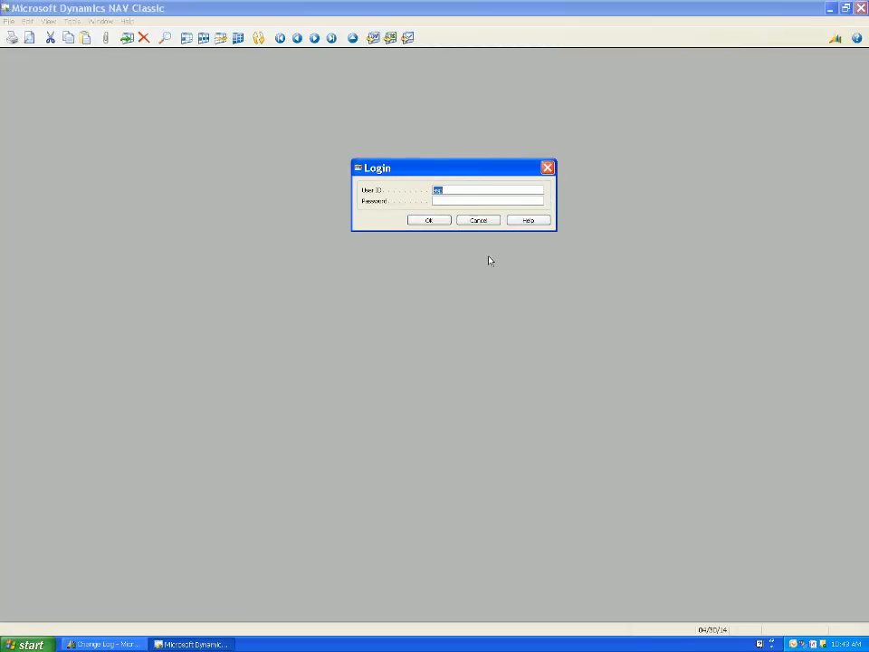
click(472, 220)
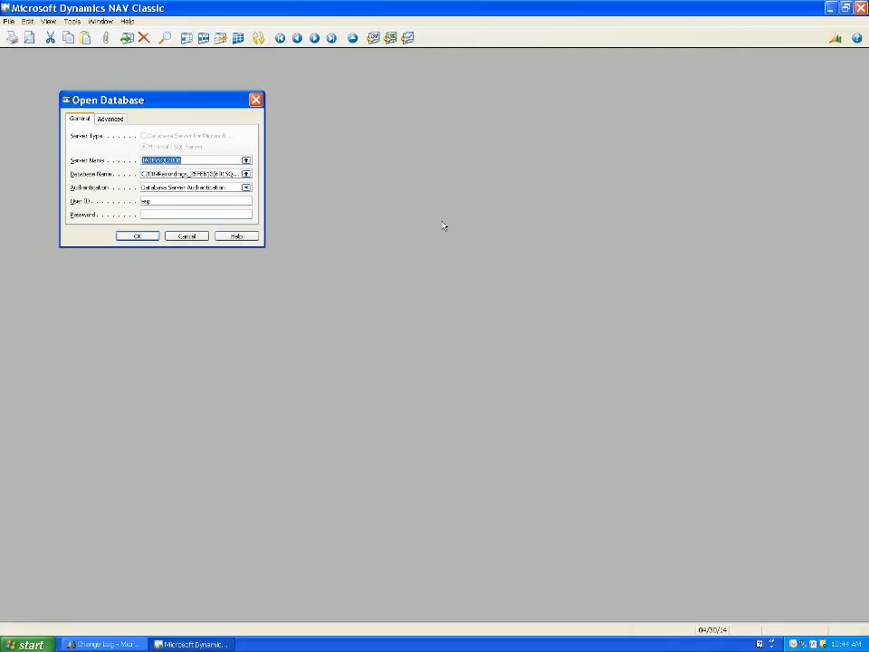
click(182, 235)
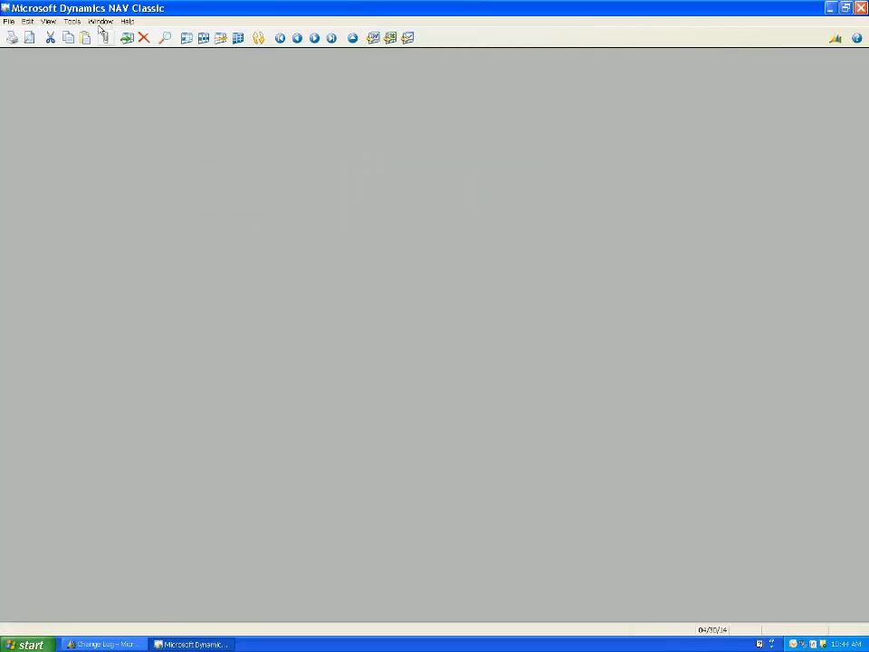
Change the program license to the Ceres Dev license.flf file and close the license information.
click(71, 21)
click(127, 172)
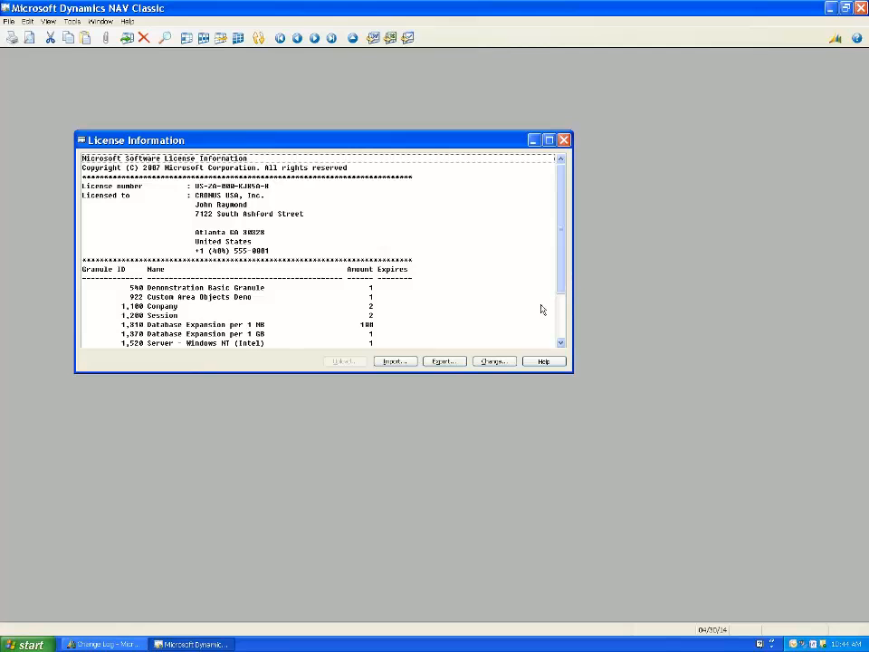
click(494, 362)
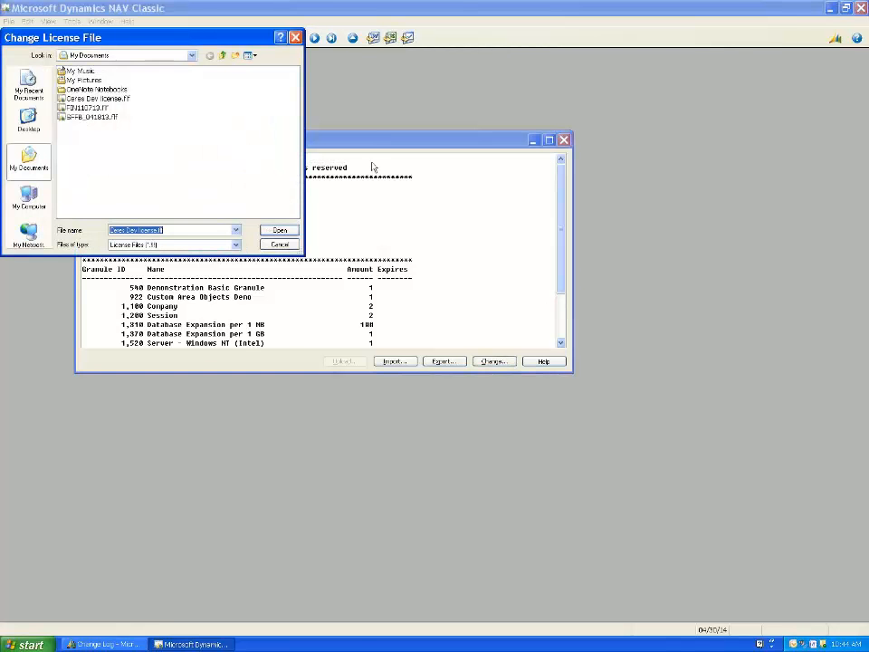
click(280, 232)
click(563, 139)
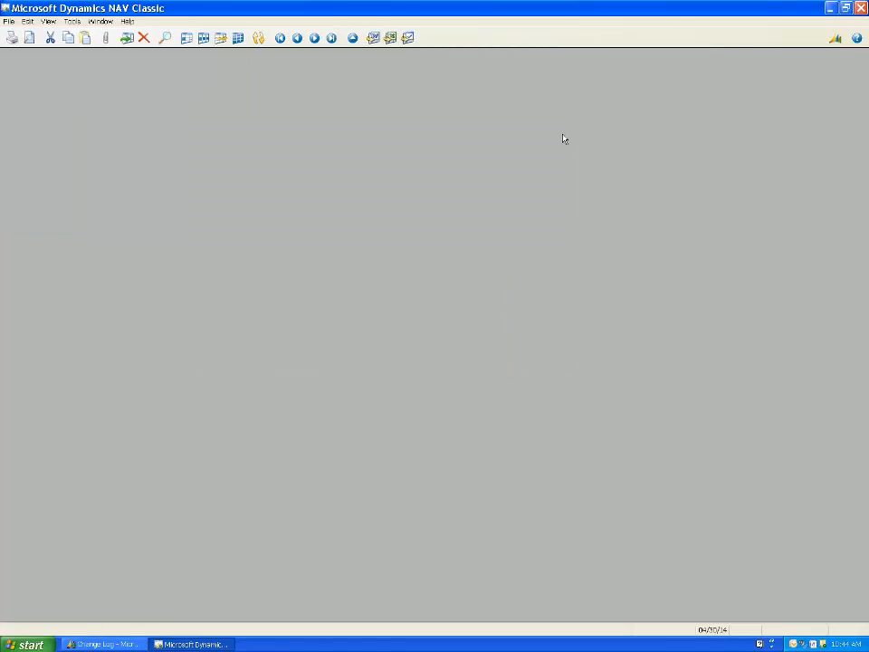
Open the recent Ceres 2009 - JITC Master company, entering the account password to log in, and open the Object Designer.
key(alt+f)
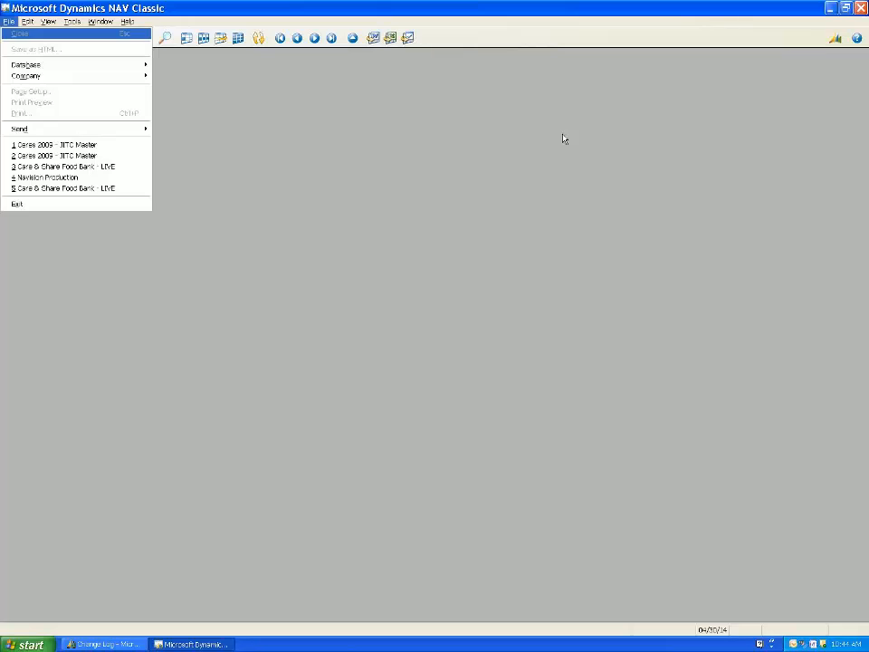
click(54, 145)
key(Tab)
text(******)
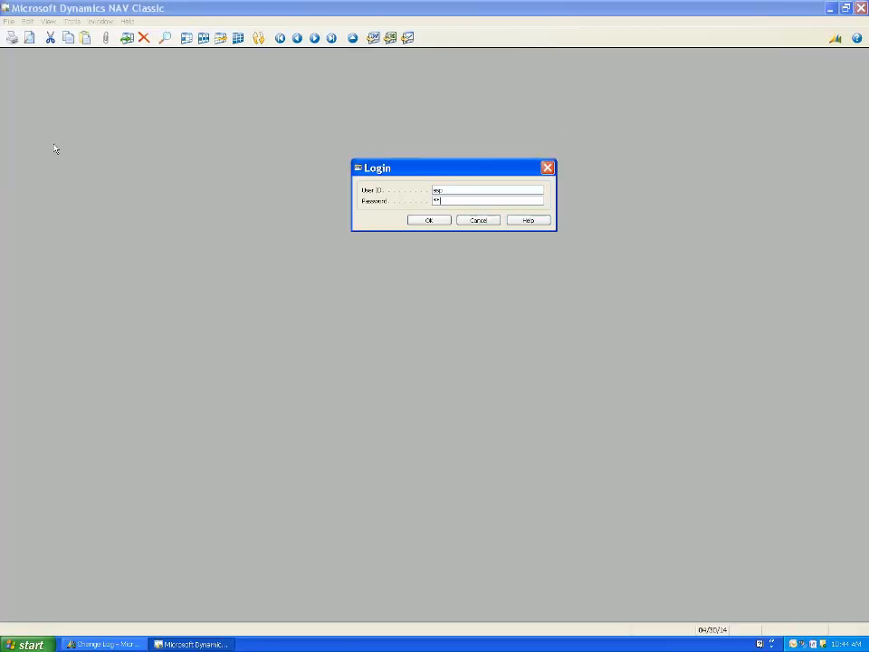
key(Return)
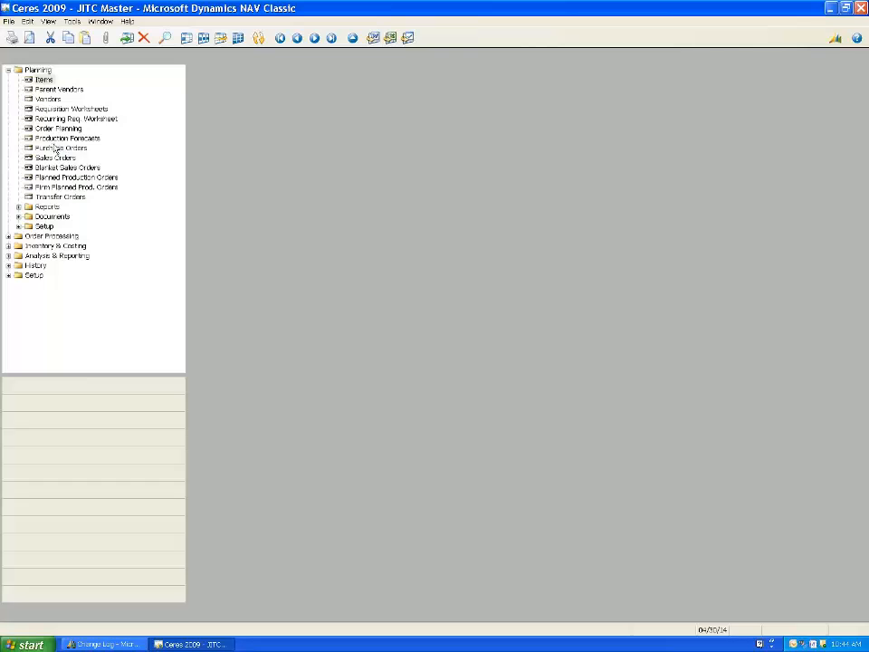
click(73, 21)
click(92, 59)
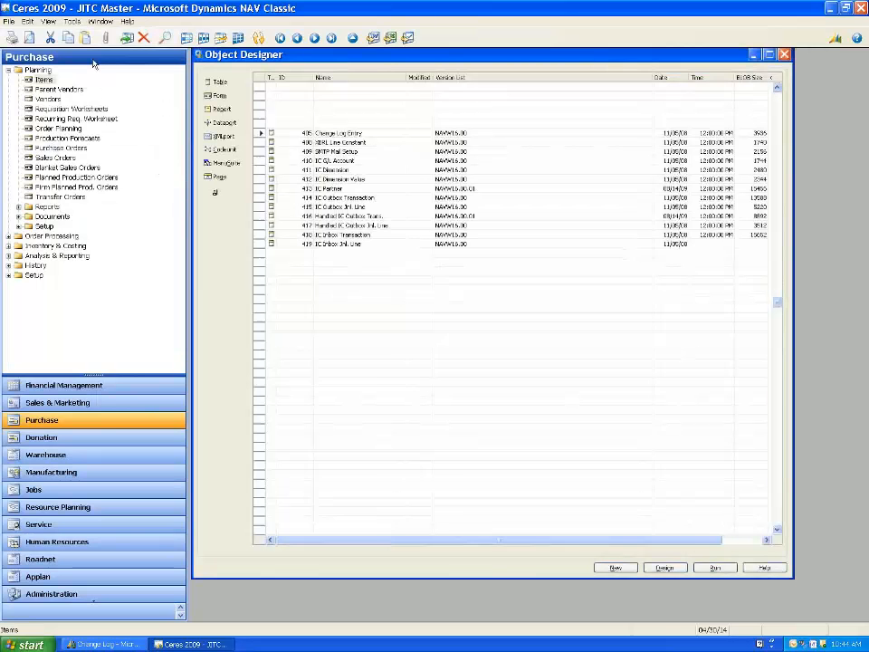